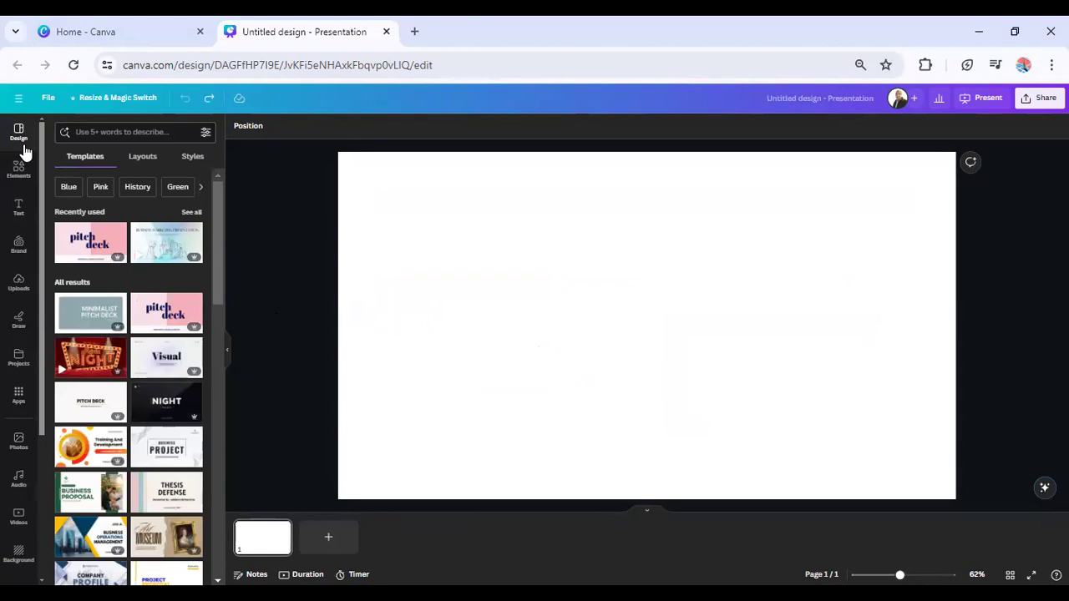
Step: Find circle elements and add the plain circular frame to the middle of the blank page
click(18, 172)
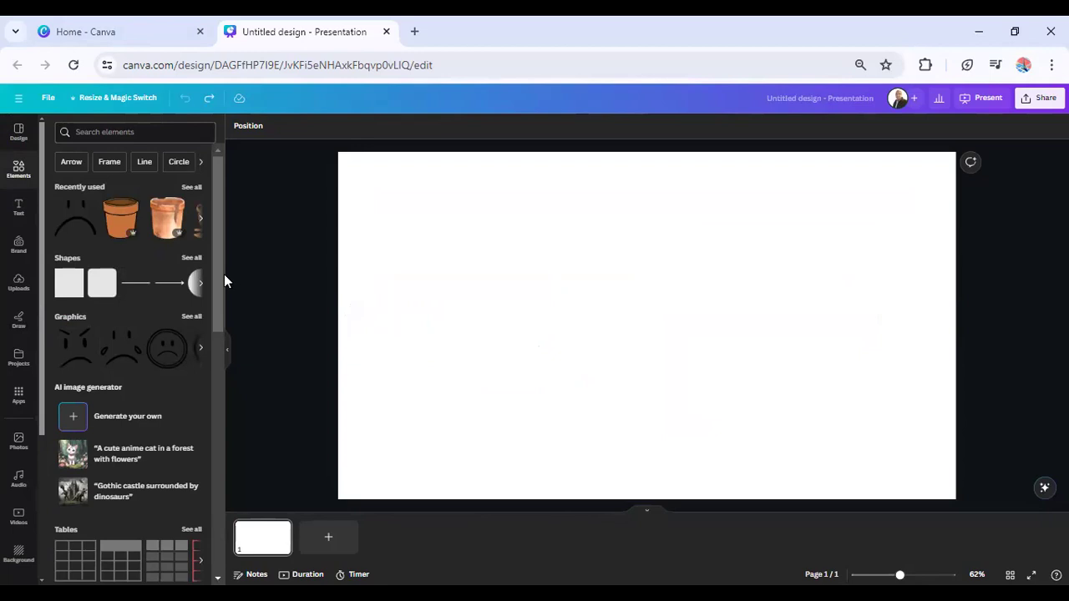
click(179, 170)
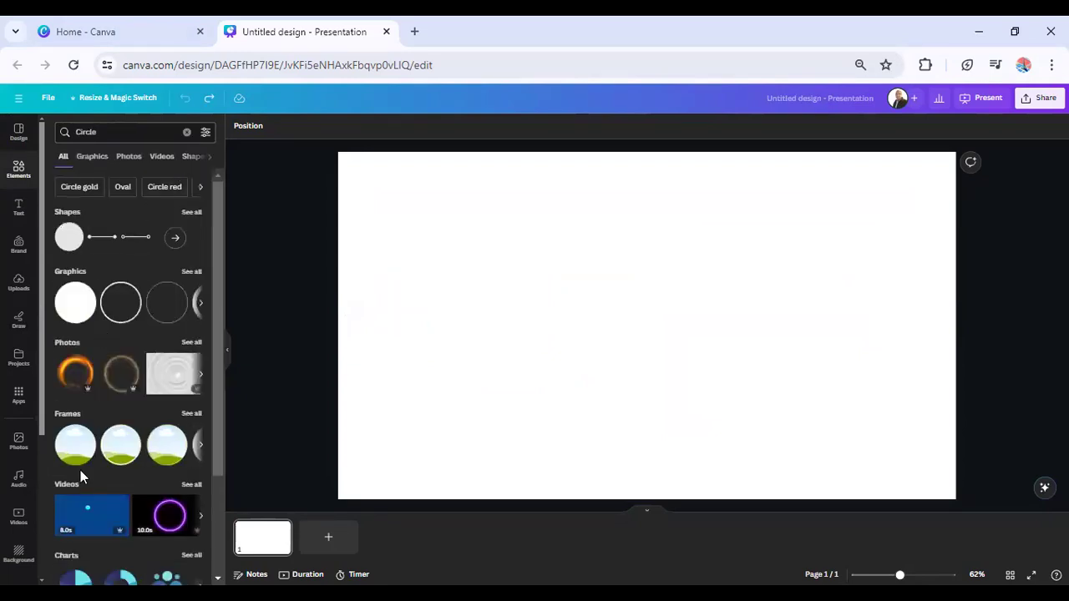
click(74, 446)
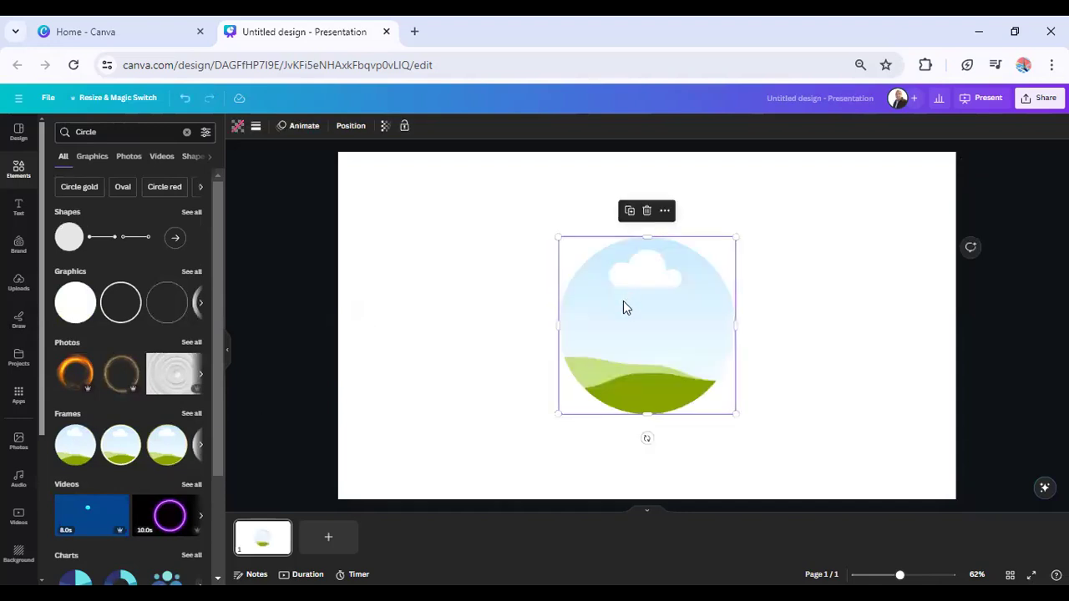
click(317, 333)
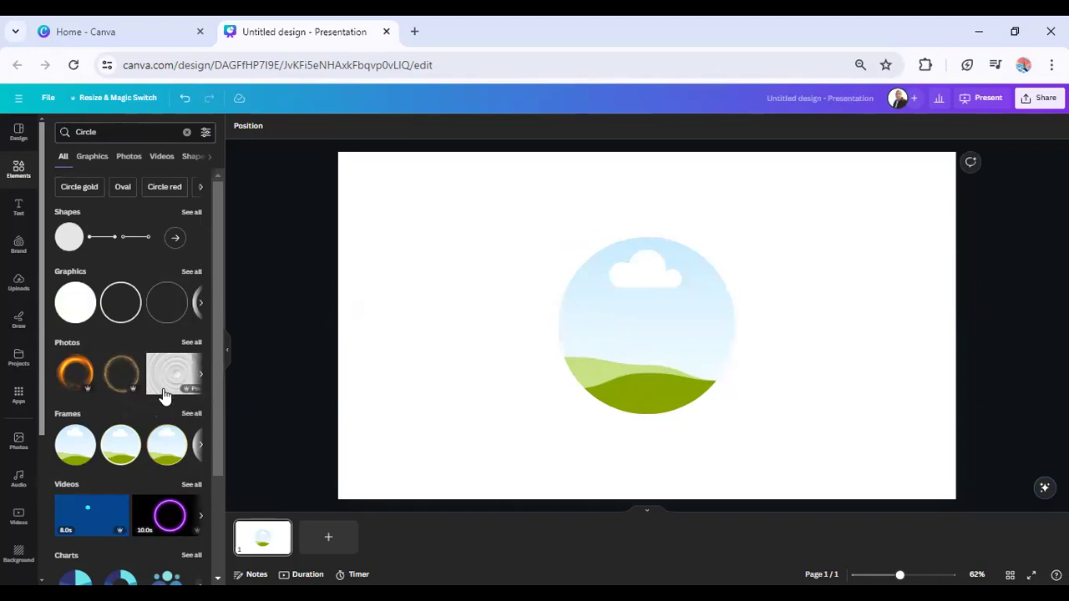
Step: Fill the circular frame with the dark round night-city photo from the circle photo results
scroll(143, 426, down, 3)
scroll(143, 426, up, 3)
click(125, 156)
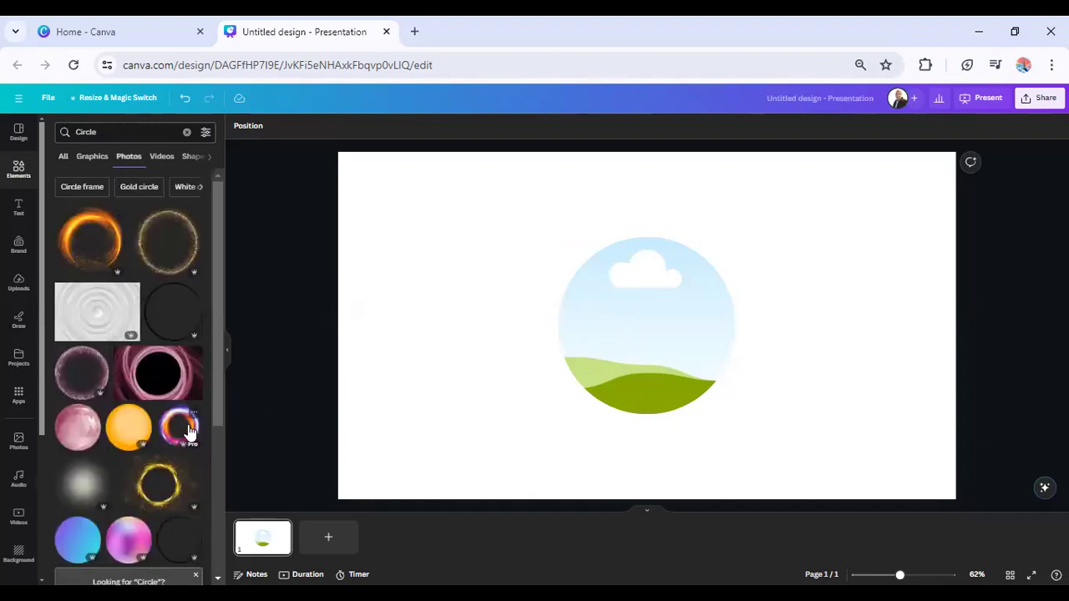
scroll(189, 431, down, 3)
scroll(117, 323, down, 4)
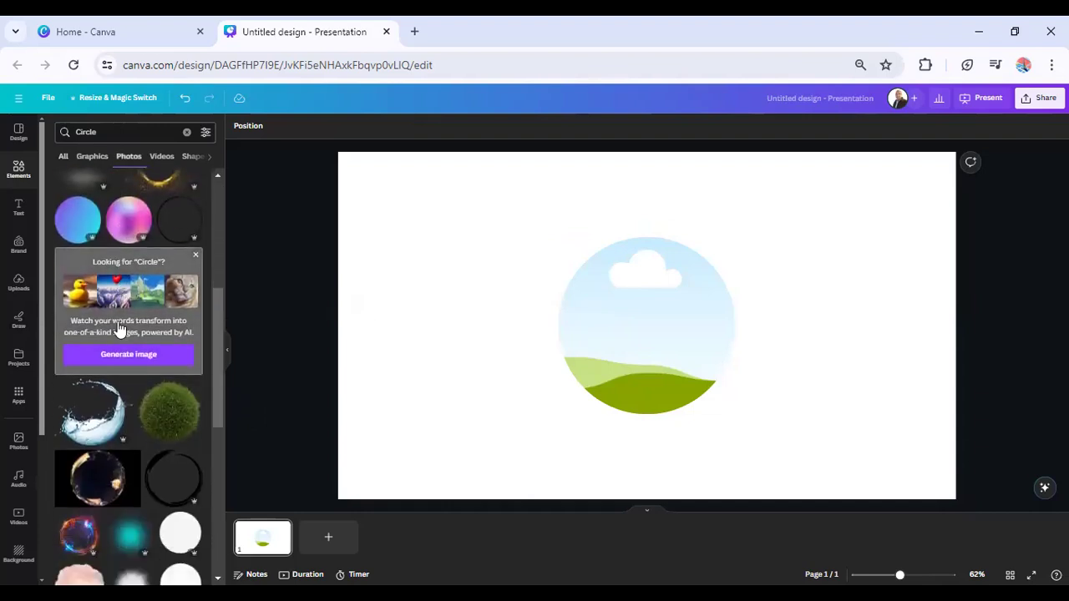
scroll(118, 323, up, 1)
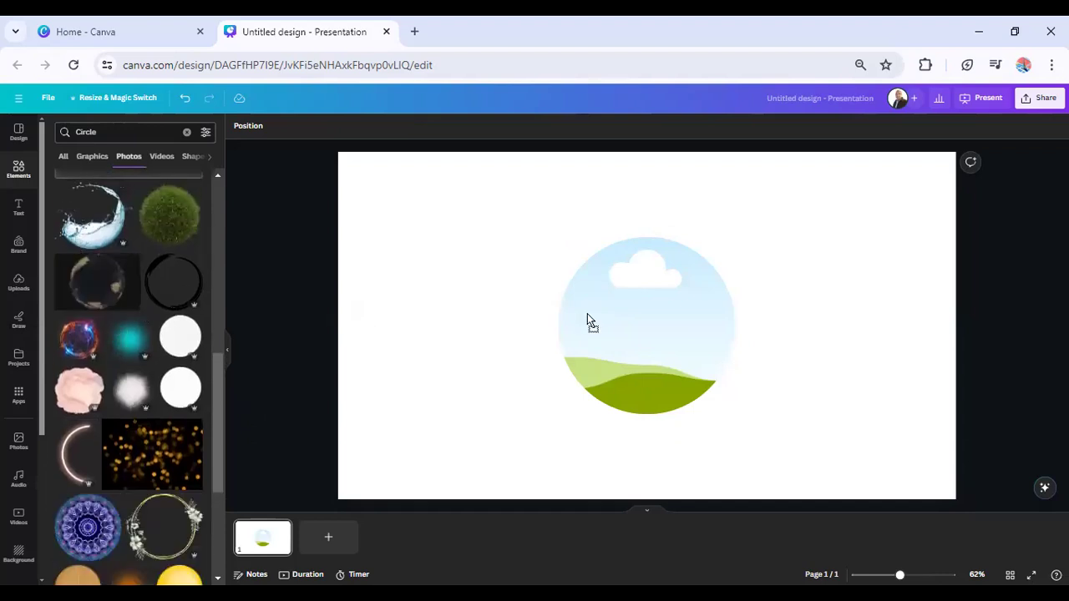
drag(587, 321, 593, 324)
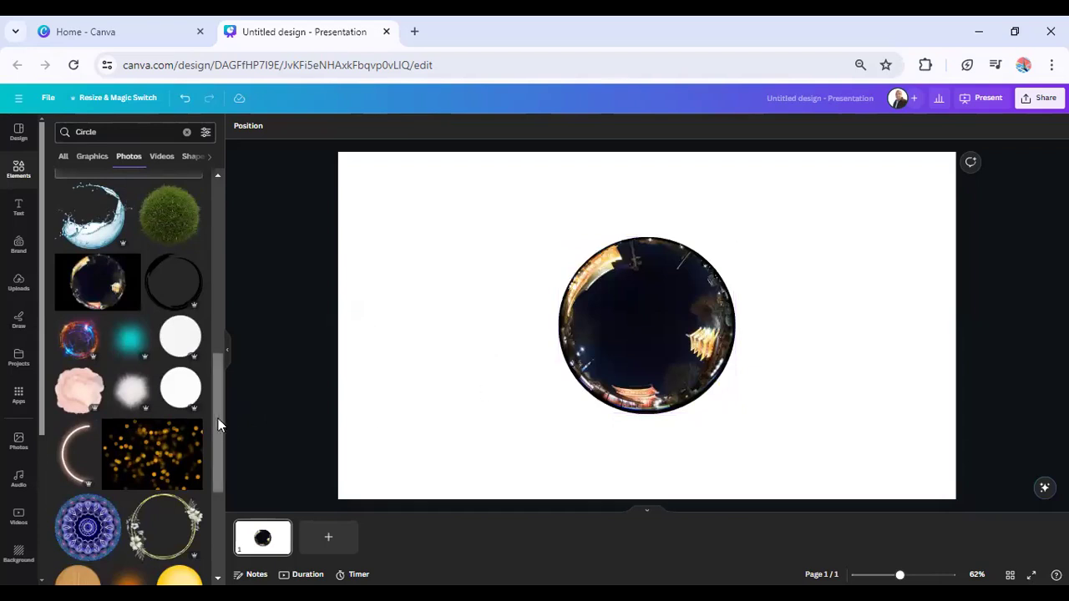
Step: Replace the element search with "frames" and show the full collection of frames
click(187, 133)
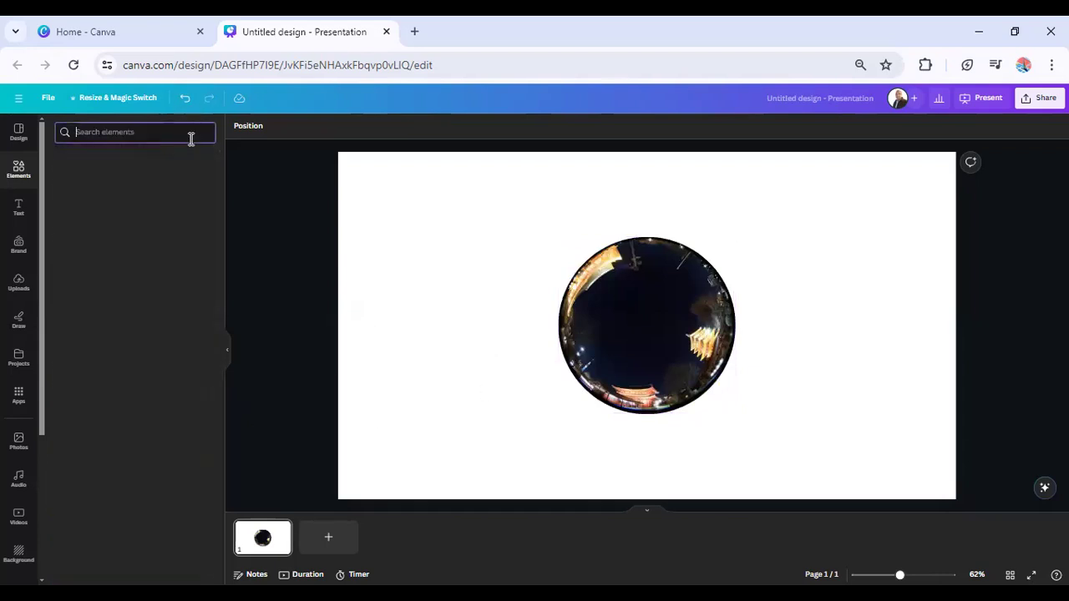
text(frames)
key(Return)
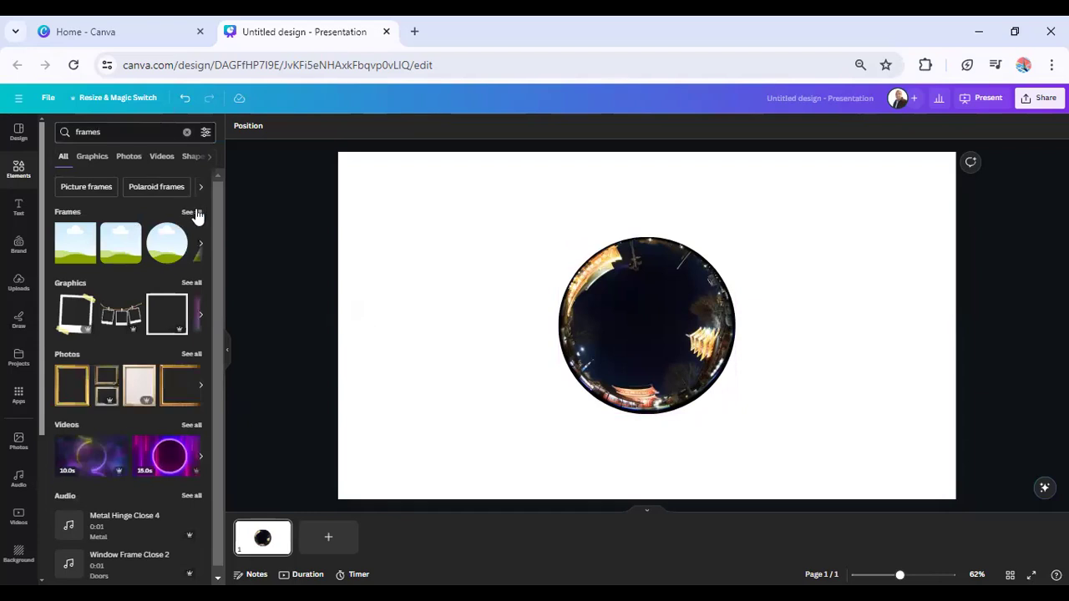
click(187, 214)
Step: Browse the frame collection to examine the available shapes, letters, numbers and decorative frames
scroll(186, 215, down, 5)
scroll(186, 219, up, 2)
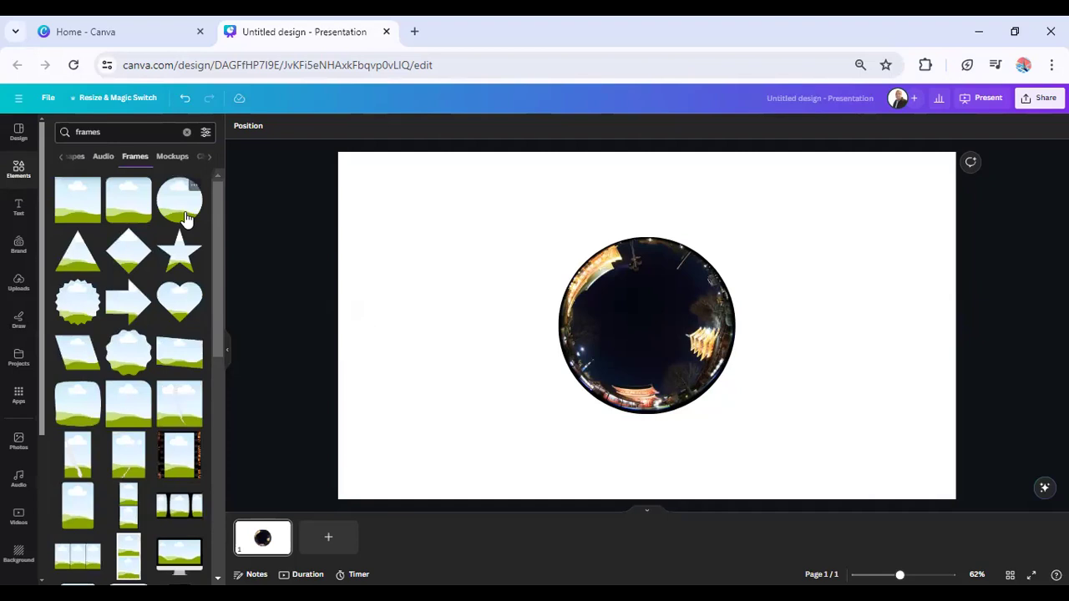
scroll(188, 217, down, 10)
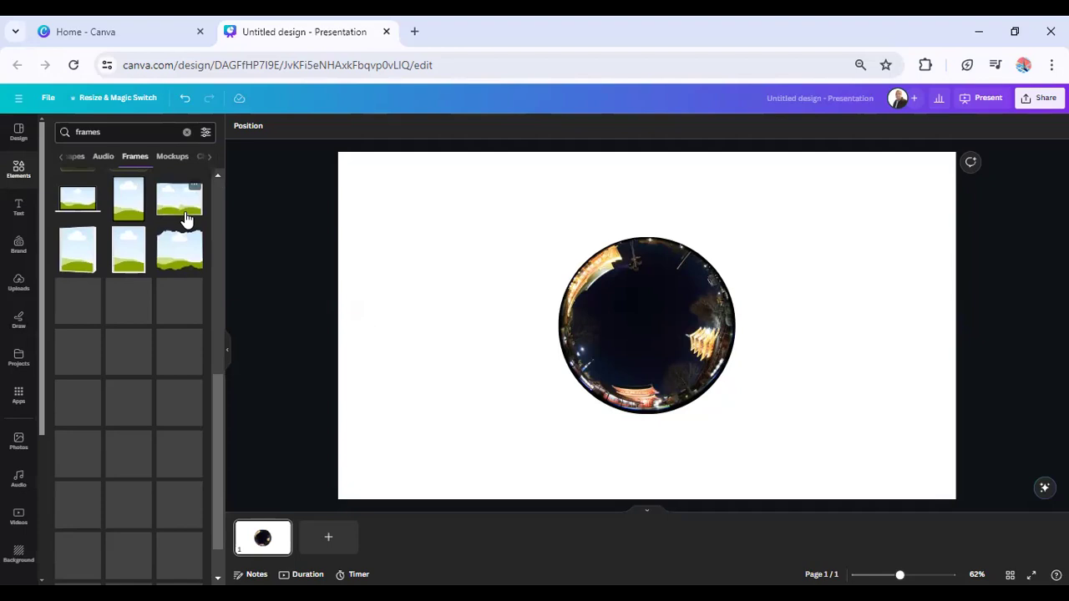
scroll(47, 289, down, 2)
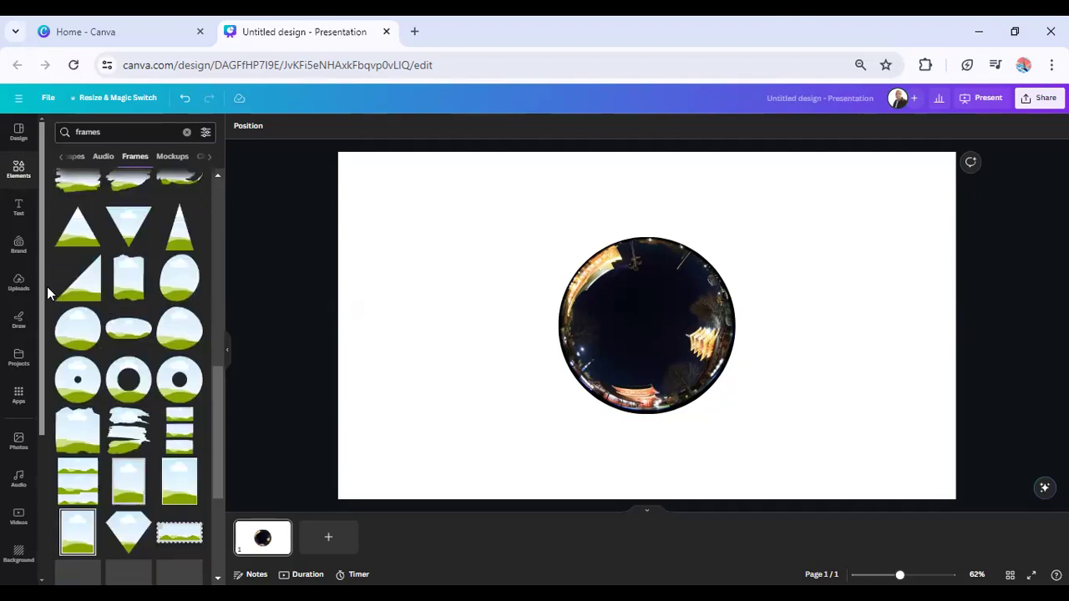
scroll(47, 287, down, 5)
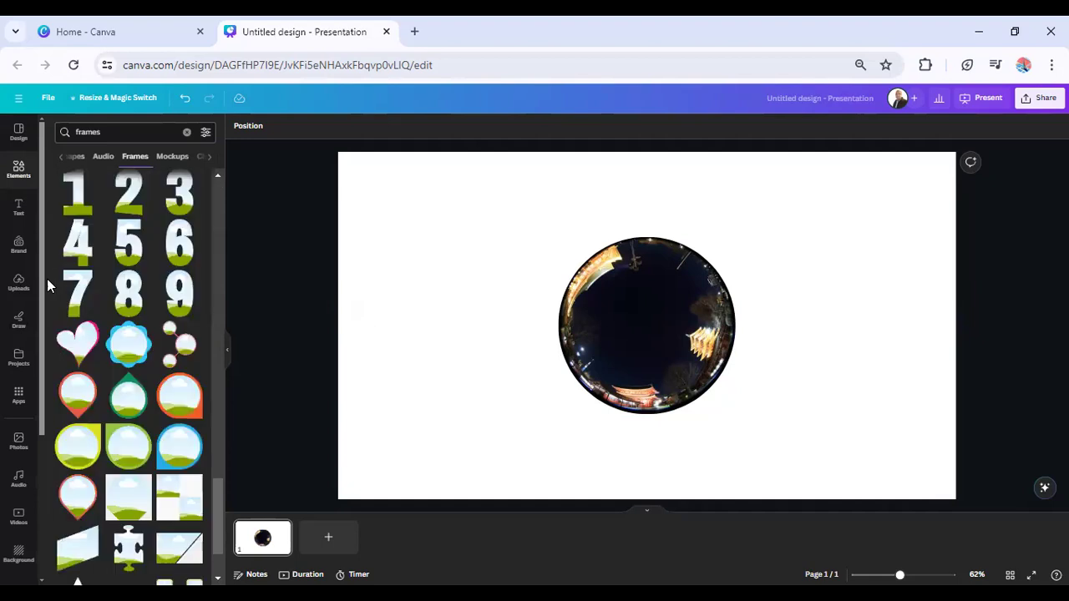
scroll(48, 286, down, 2)
scroll(47, 286, down, 4)
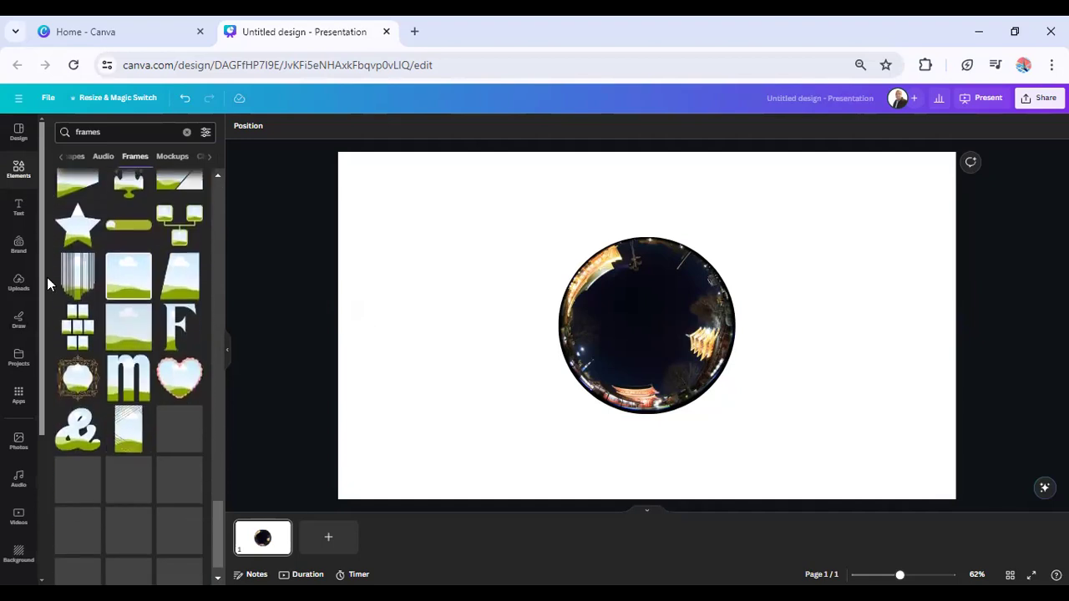
scroll(48, 285, down, 3)
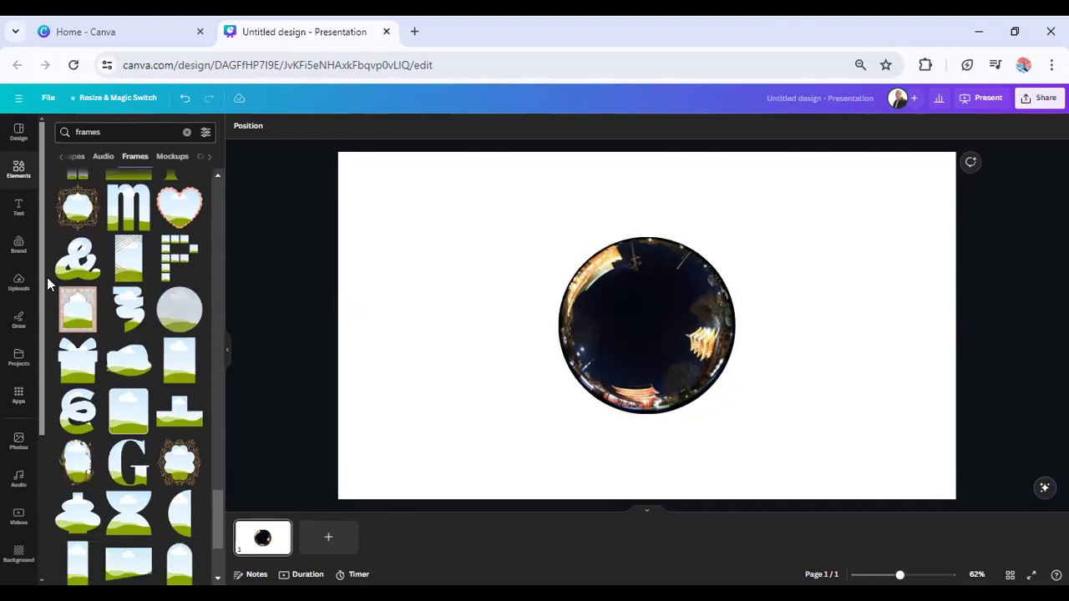
scroll(47, 278, down, 1)
scroll(47, 277, down, 3)
scroll(46, 278, down, 1)
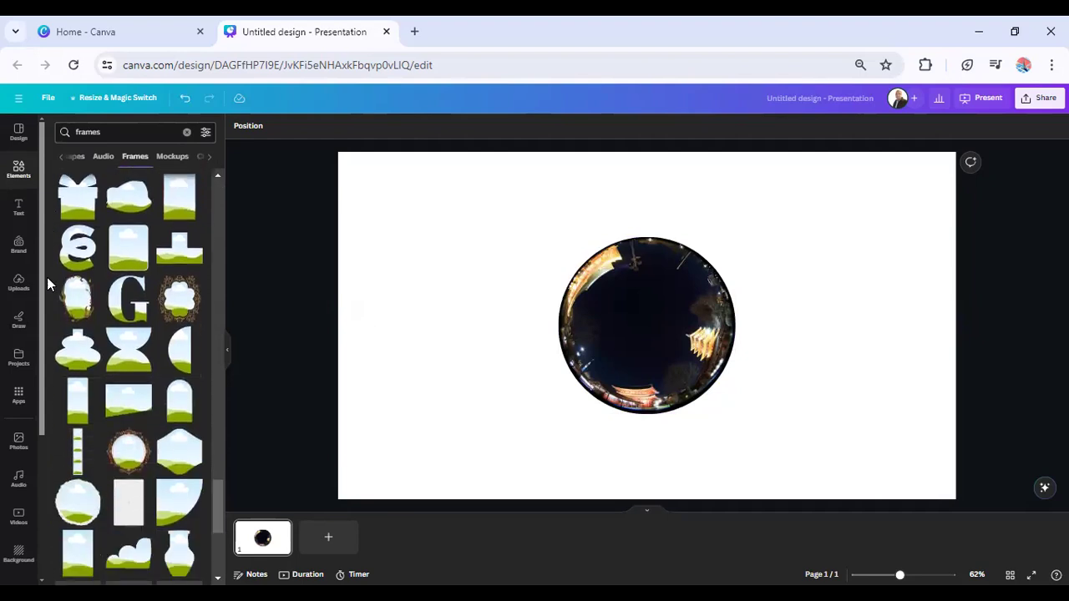
scroll(46, 278, down, 3)
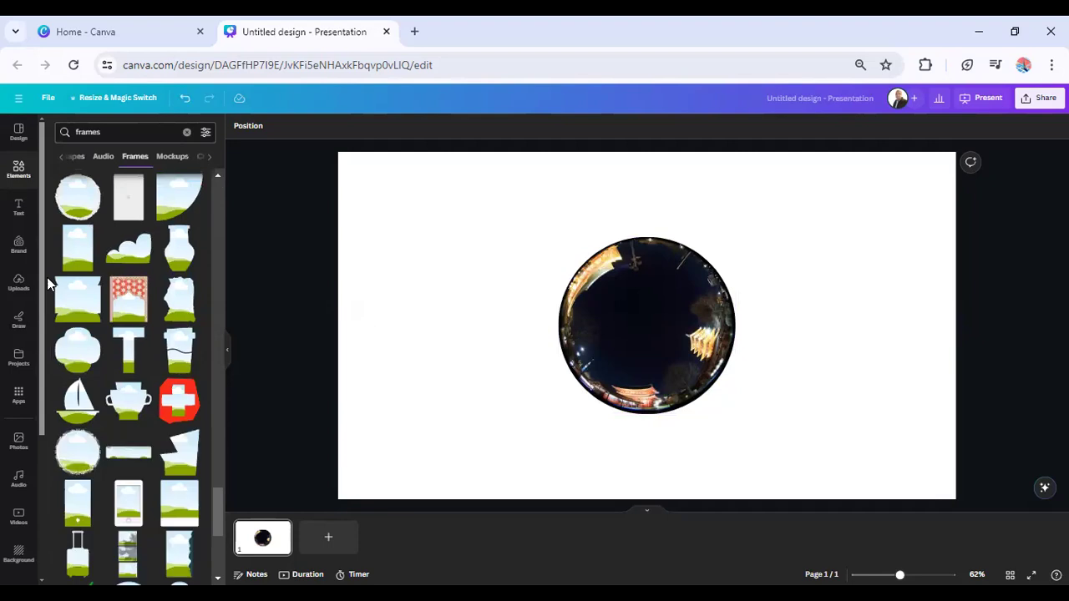
scroll(47, 277, down, 4)
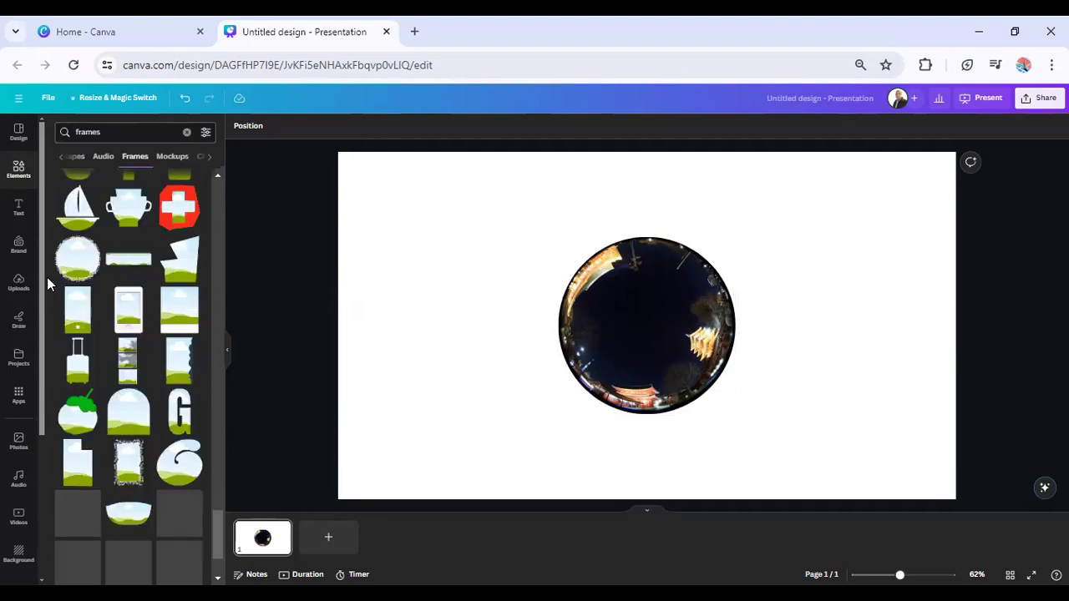
scroll(47, 278, down, 5)
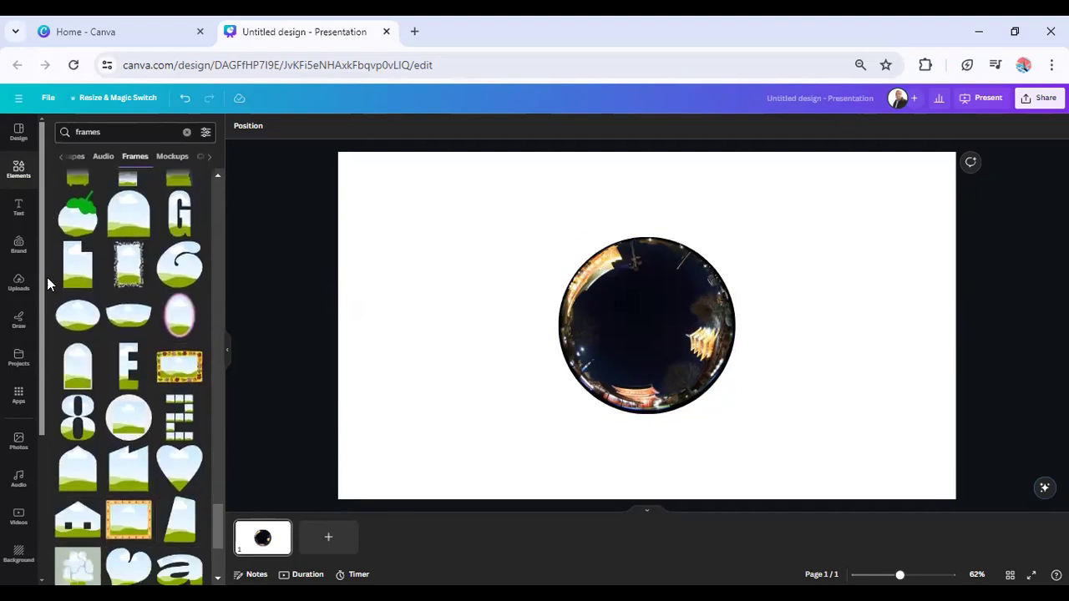
scroll(47, 277, down, 5)
scroll(47, 277, up, 5)
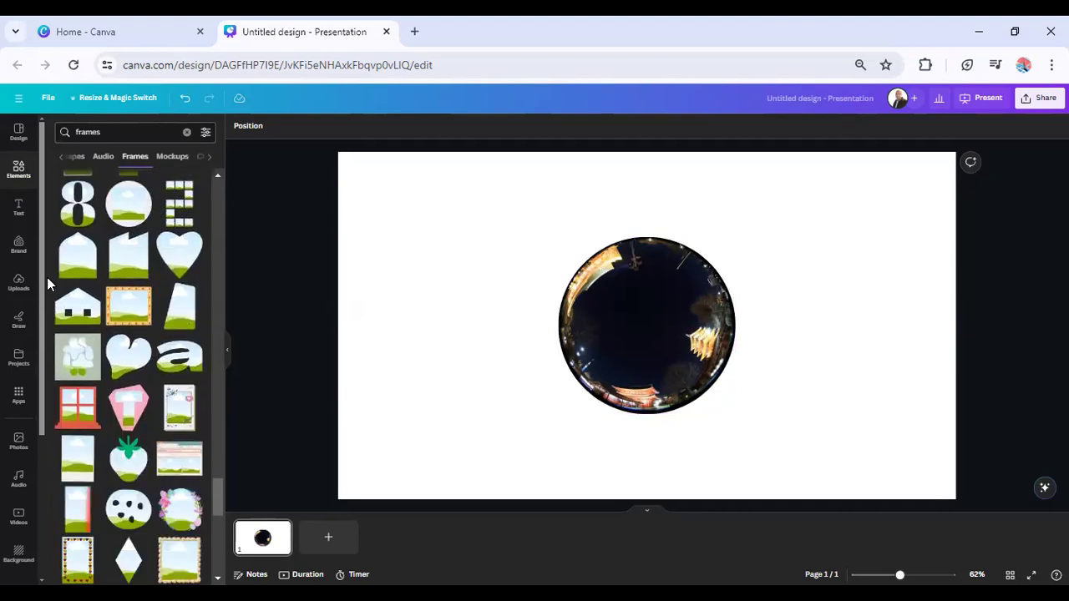
scroll(47, 277, down, 4)
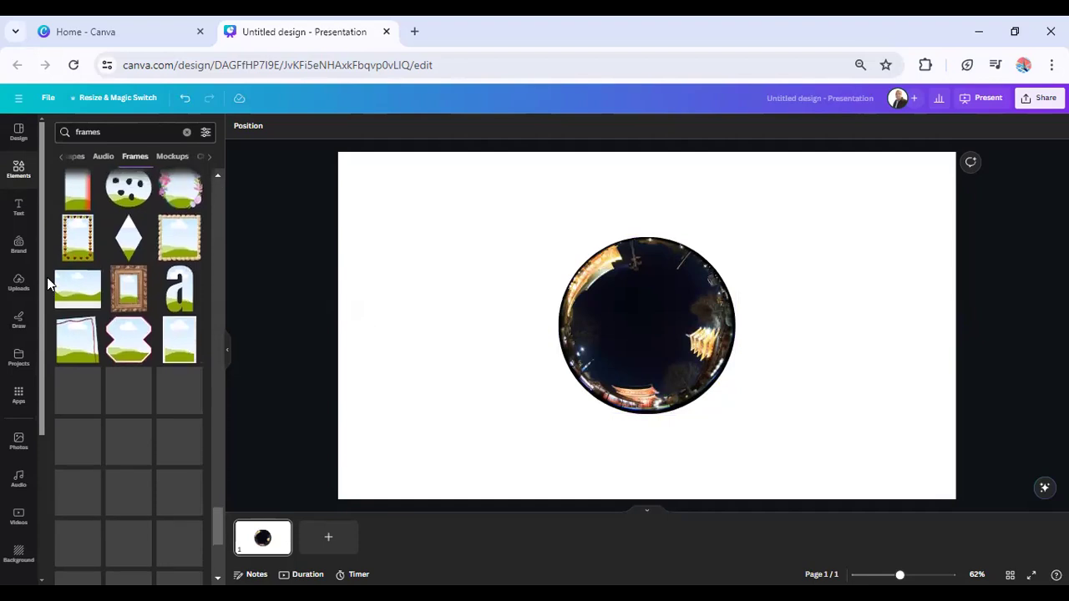
scroll(47, 278, down, 3)
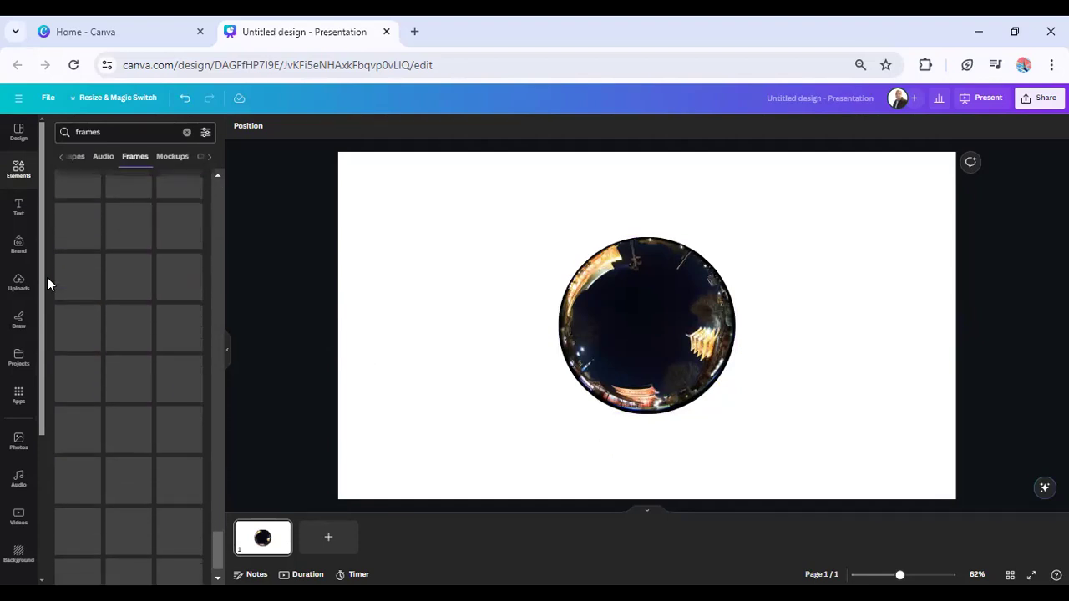
scroll(47, 277, down, 4)
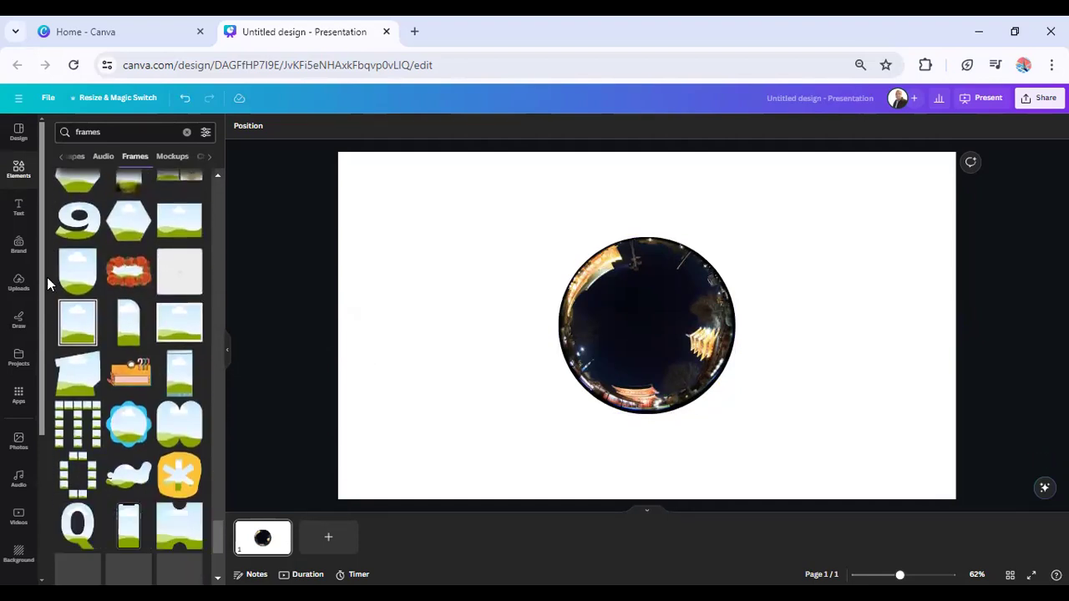
scroll(49, 268, down, 5)
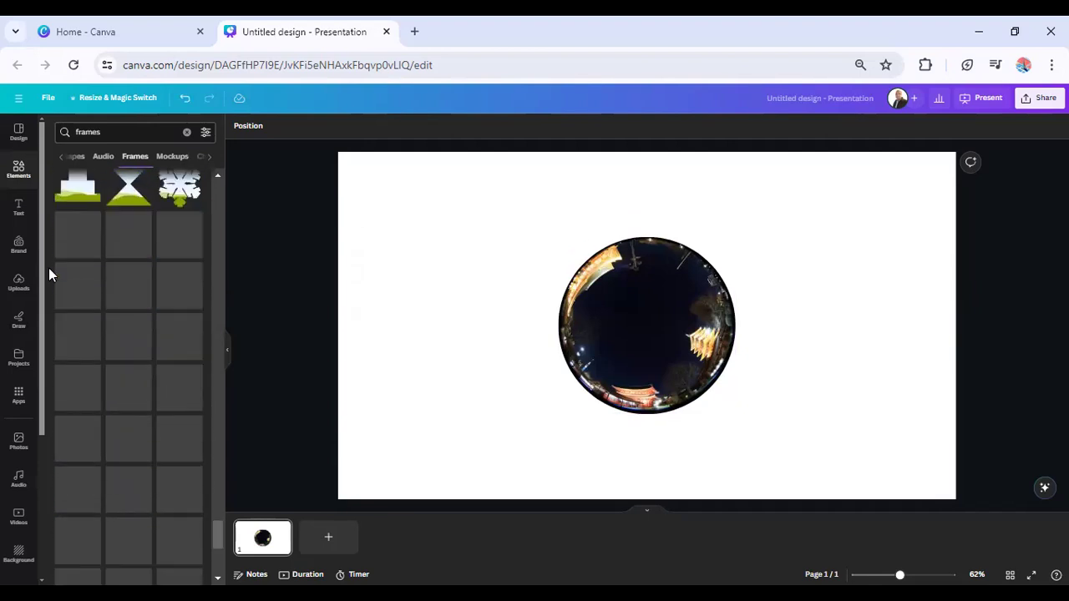
scroll(48, 268, up, 1)
scroll(48, 268, down, 2)
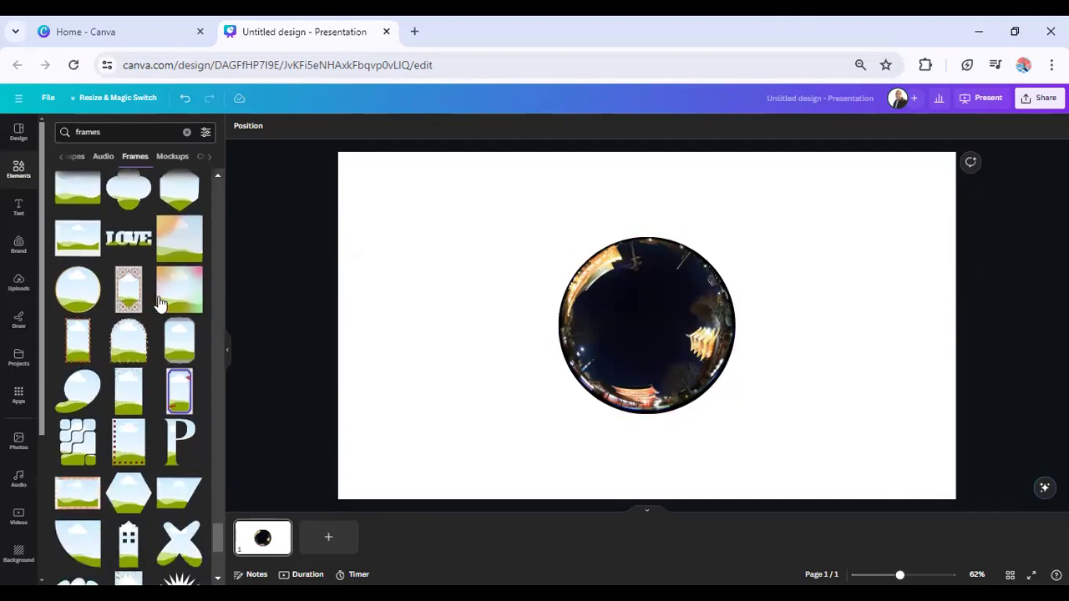
scroll(167, 420, down, 4)
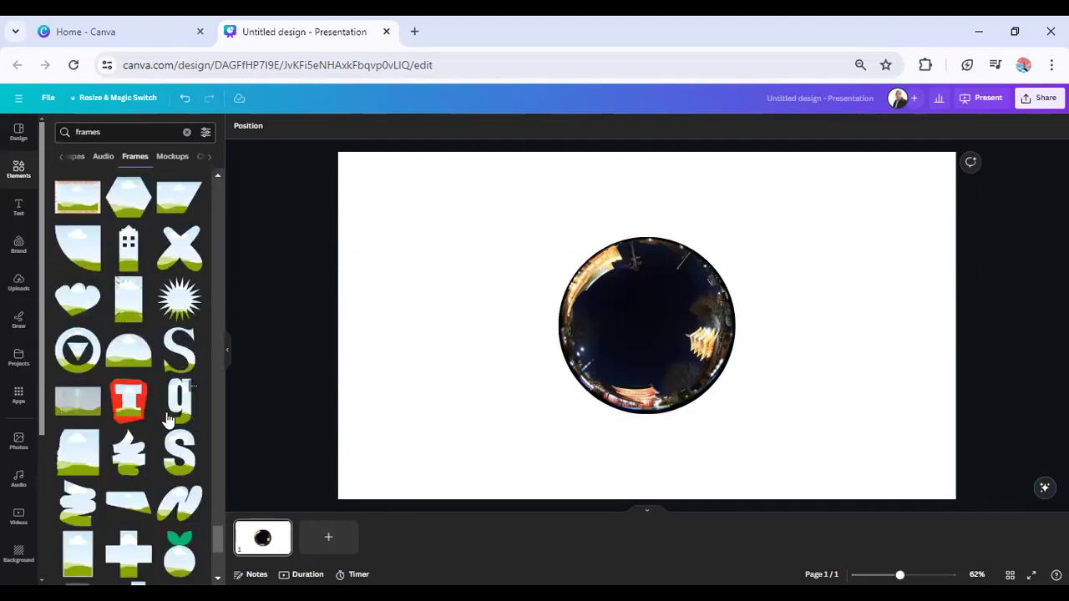
scroll(167, 420, down, 3)
scroll(167, 420, down, 2)
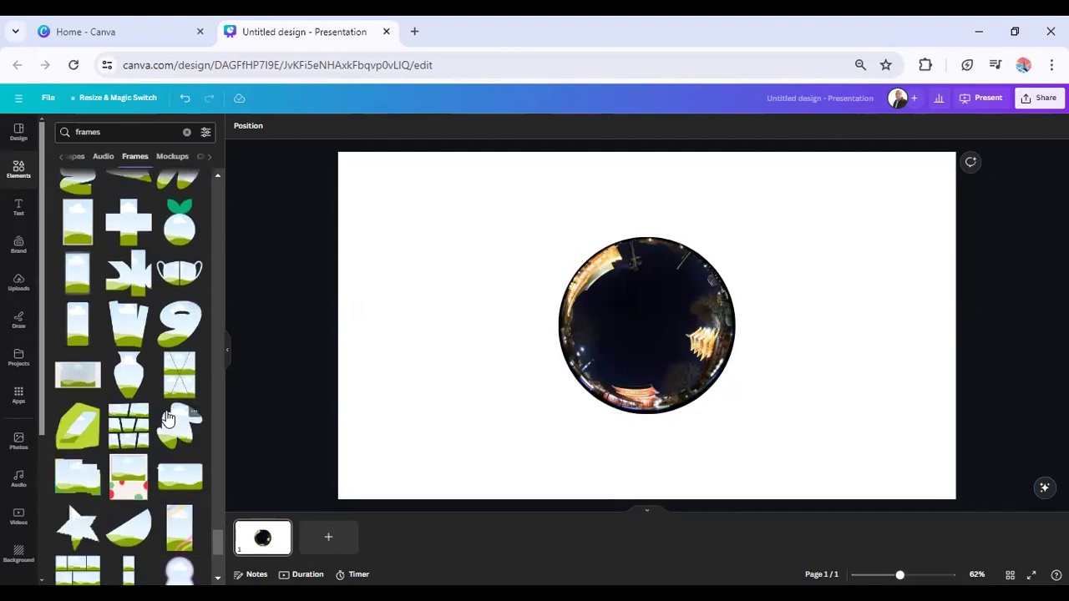
scroll(167, 421, down, 4)
scroll(166, 410, down, 1)
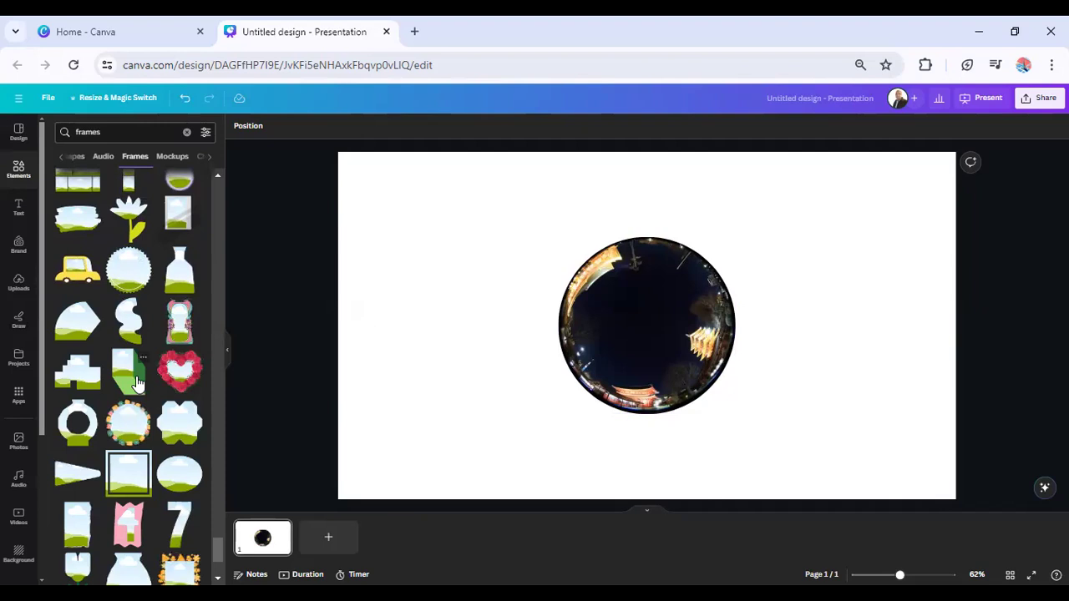
scroll(136, 381, down, 1)
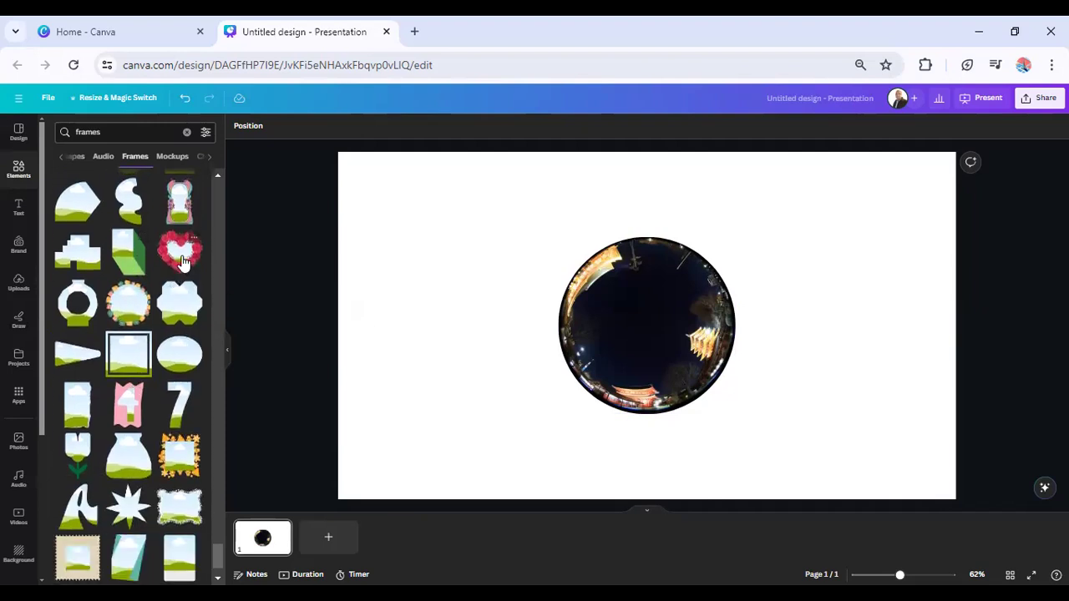
Step: Add the red-rose heart frame, place it in the page's lower-left area, and shift the circular frame slightly upward
click(185, 261)
drag(629, 350, 472, 393)
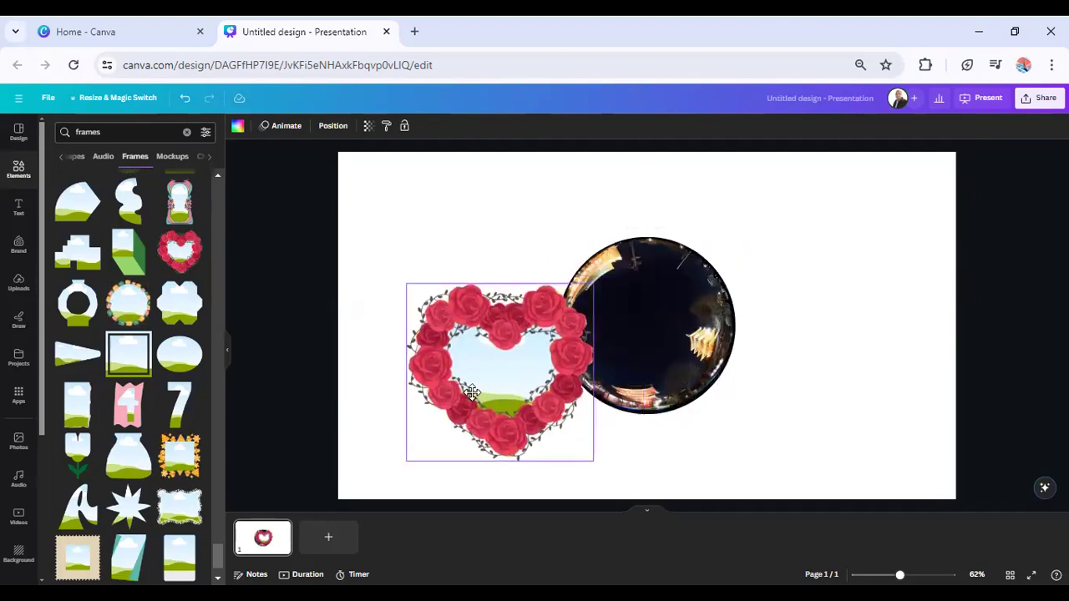
drag(713, 355, 709, 320)
Step: Detach the night-city photo from the circular frame
right_click(709, 319)
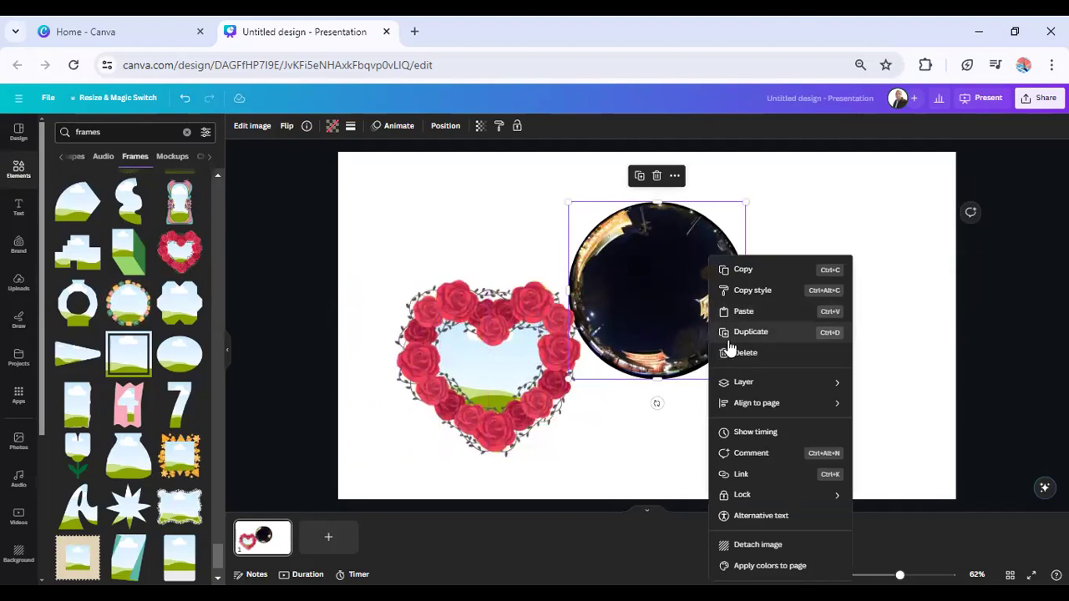
mouse_move(767, 382)
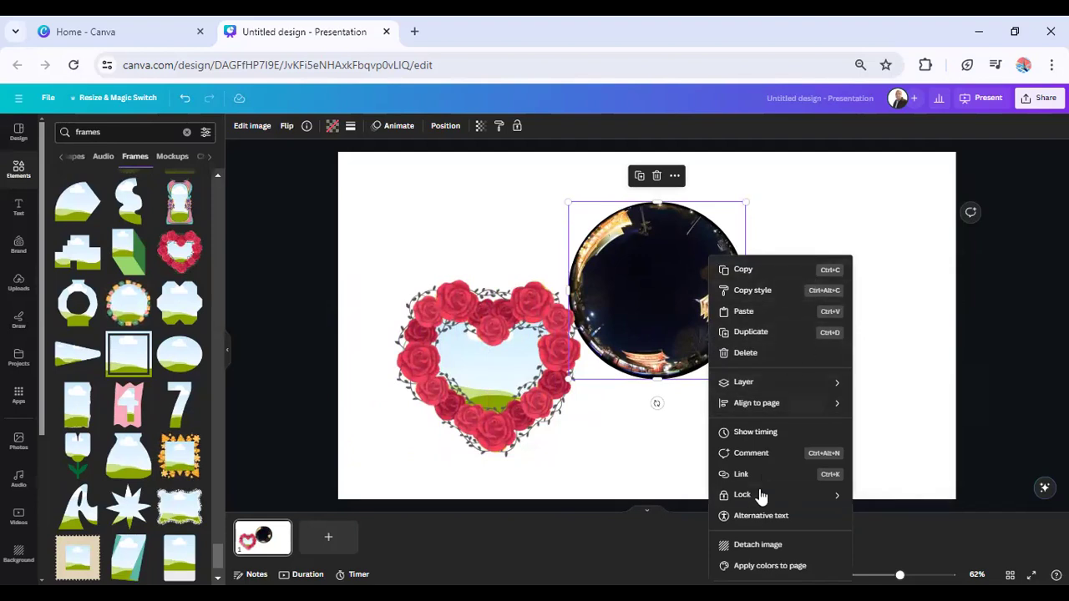
click(751, 545)
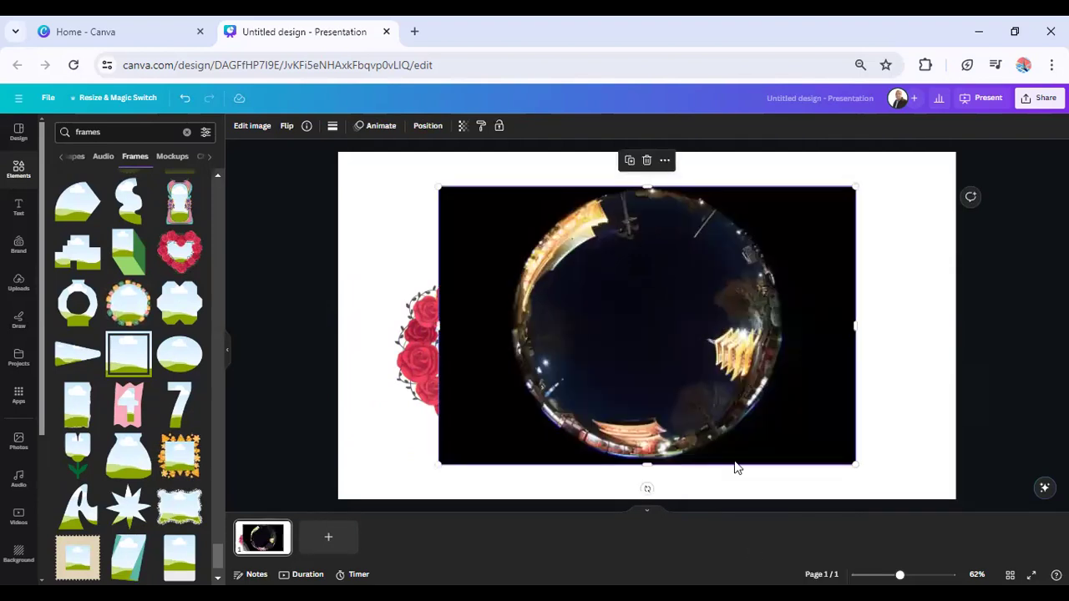
Step: Place the detached night-city photo inside the rose heart frame and delete the emptied circular frame
drag(674, 308, 511, 364)
click(594, 345)
key(Delete)
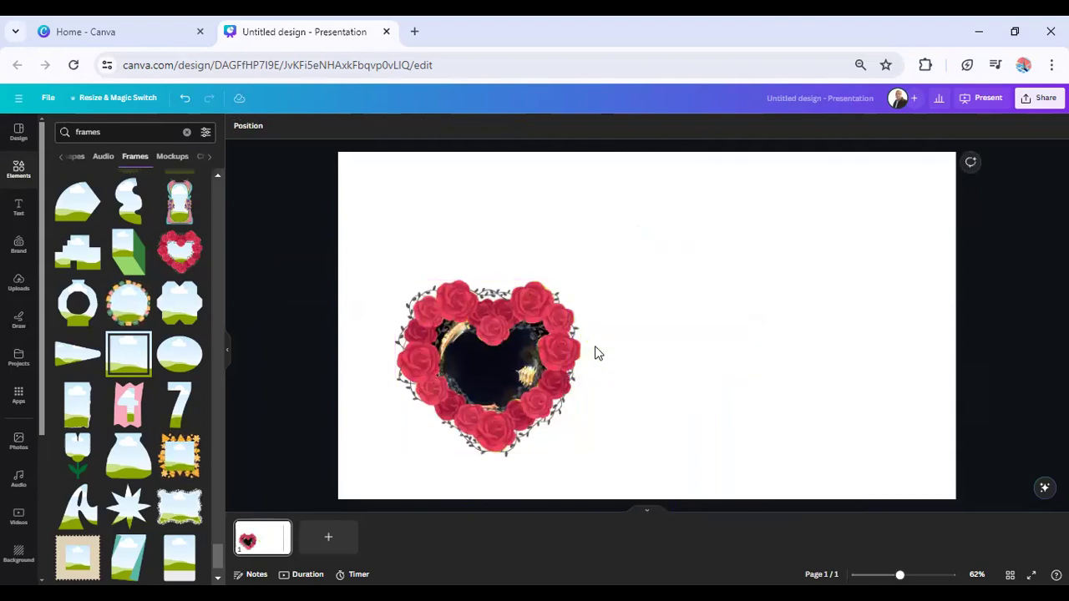
Step: Remove the photo from the rose heart frame, delete the empty frame, and clear the frames search
click(537, 358)
key(Delete)
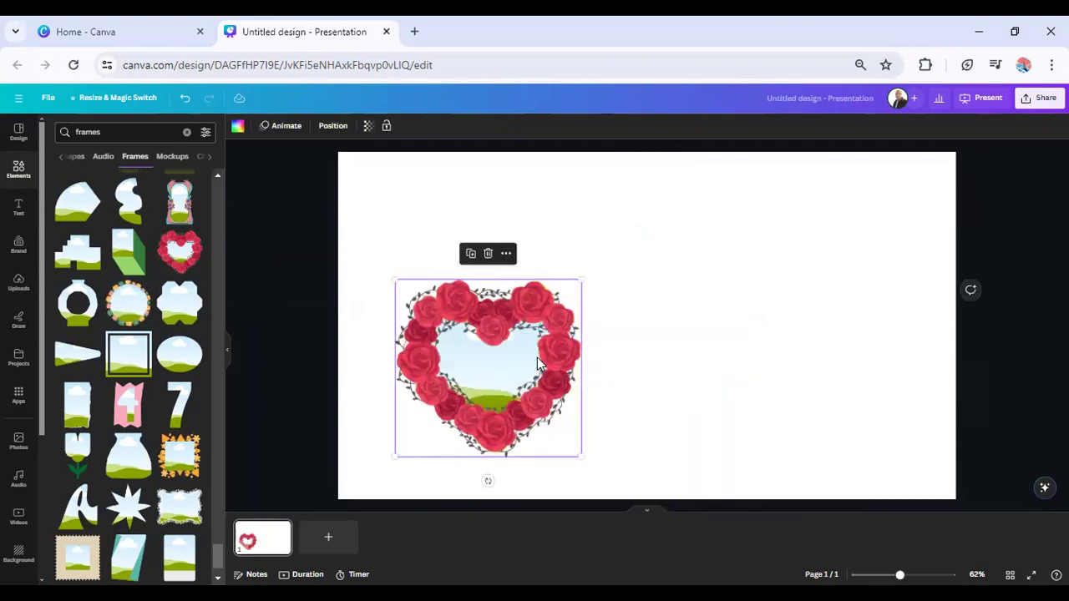
key(Delete)
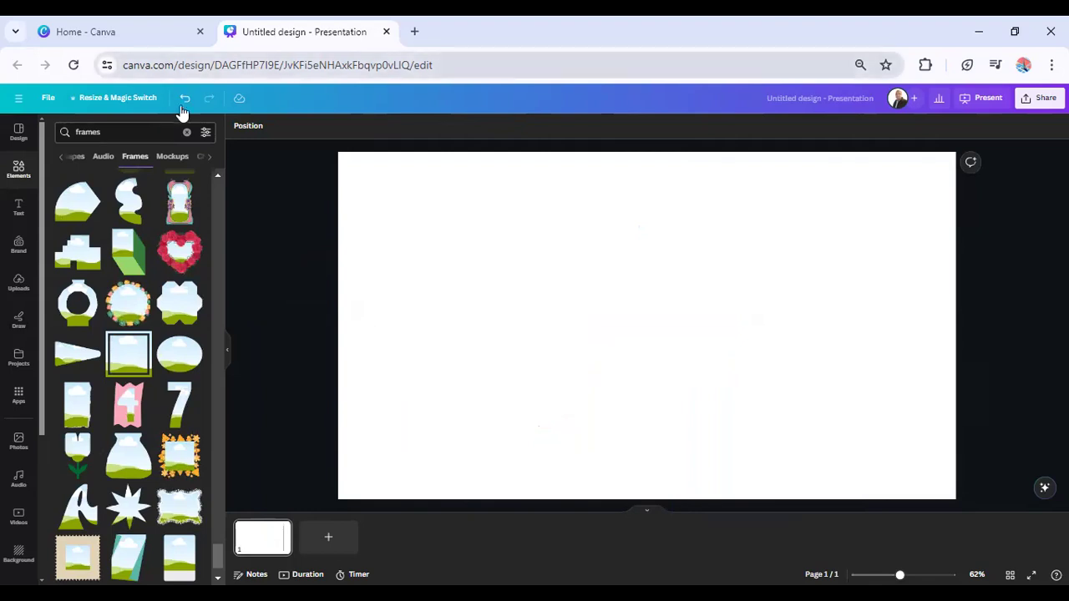
click(188, 133)
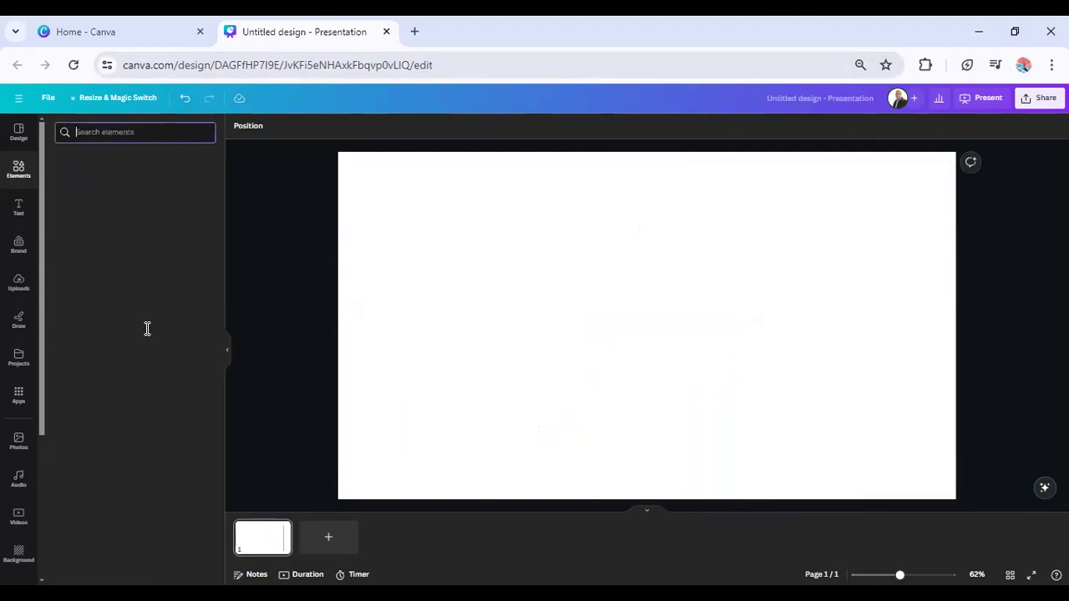
Step: Add the blue ornamental "S surname" font combination to the page and delete it
click(19, 208)
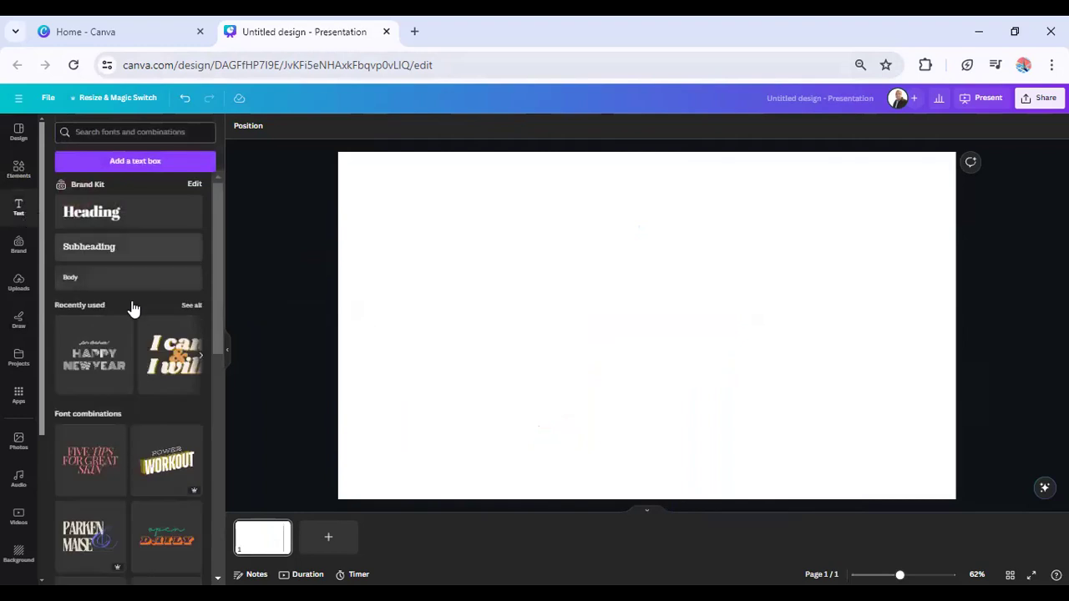
scroll(131, 326, down, 5)
scroll(129, 326, up, 3)
scroll(129, 326, down, 2)
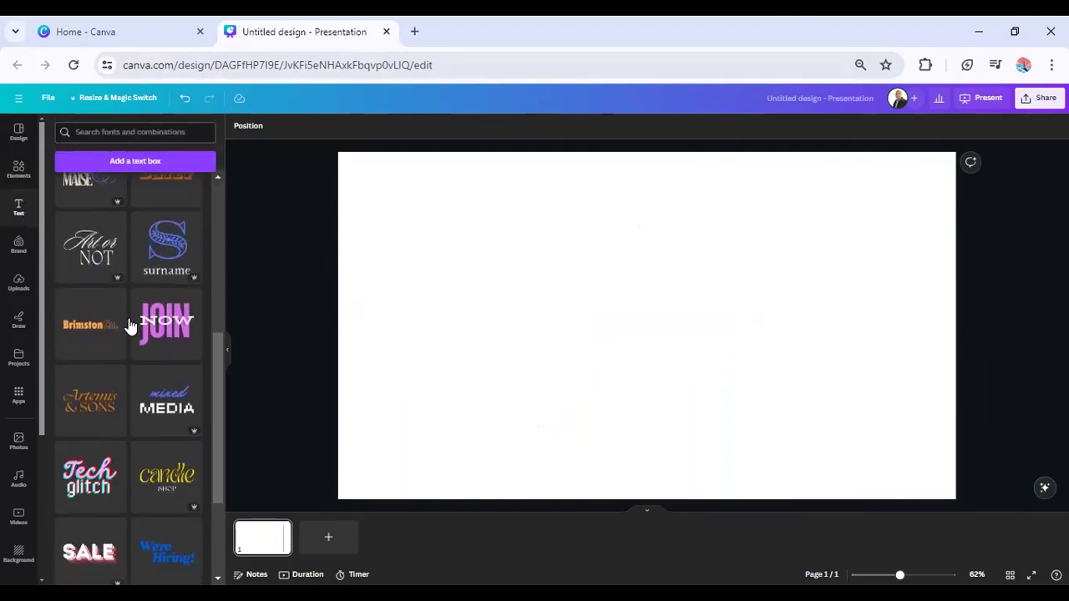
scroll(128, 319, down, 1)
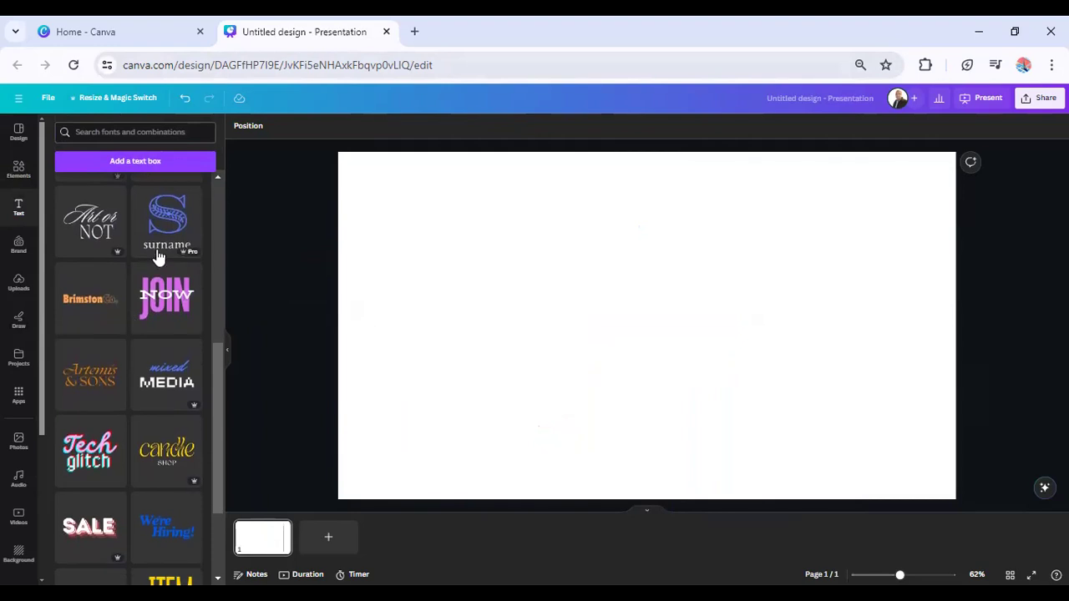
click(161, 250)
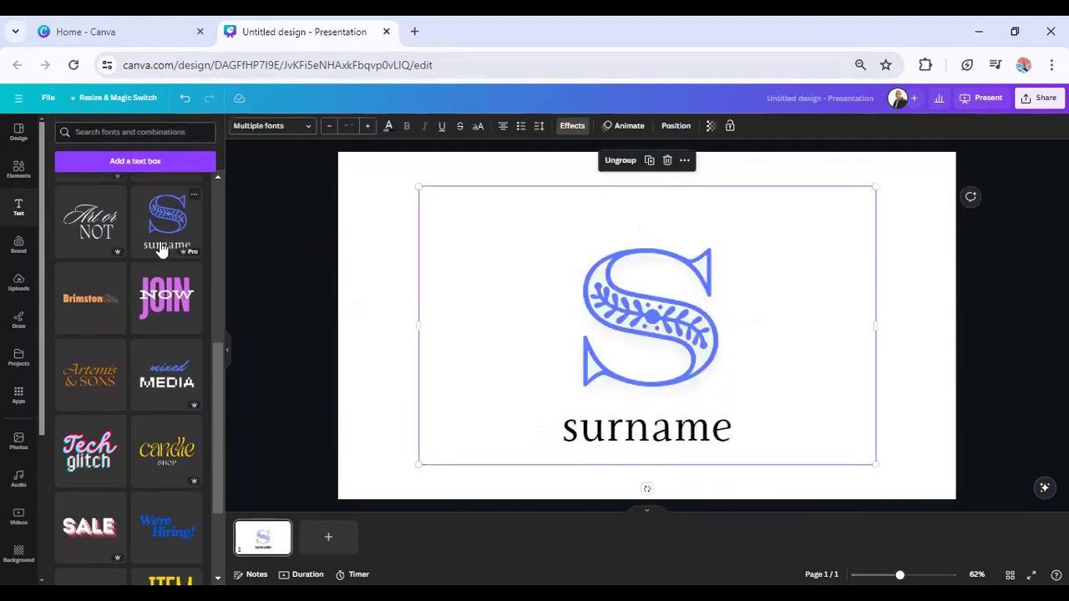
key(Delete)
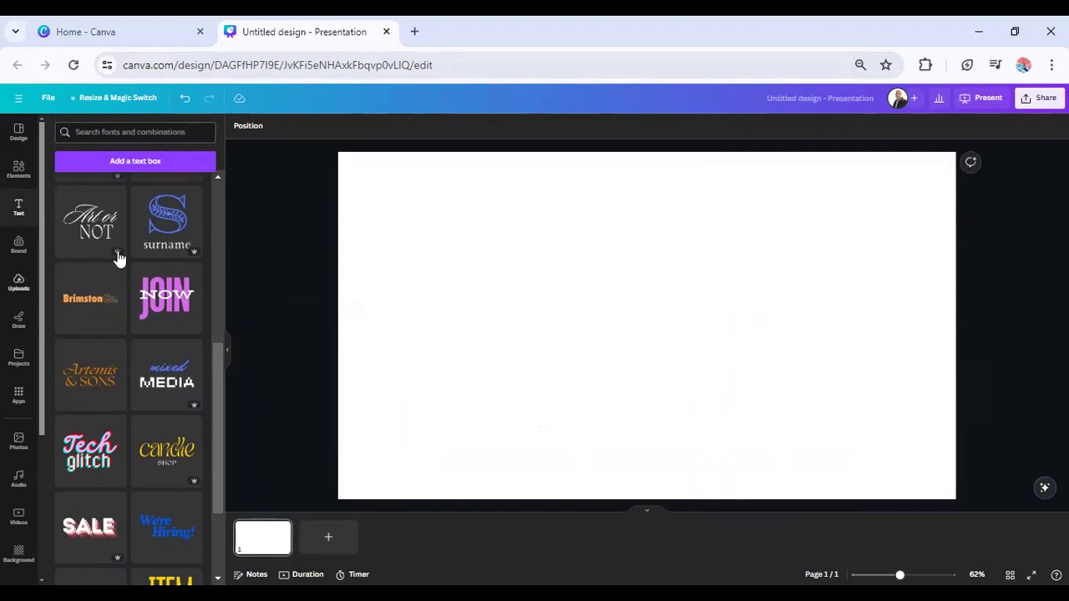
Step: Add the recently used "Happy New Year" font combination to the page and delete it
scroll(118, 252, up, 5)
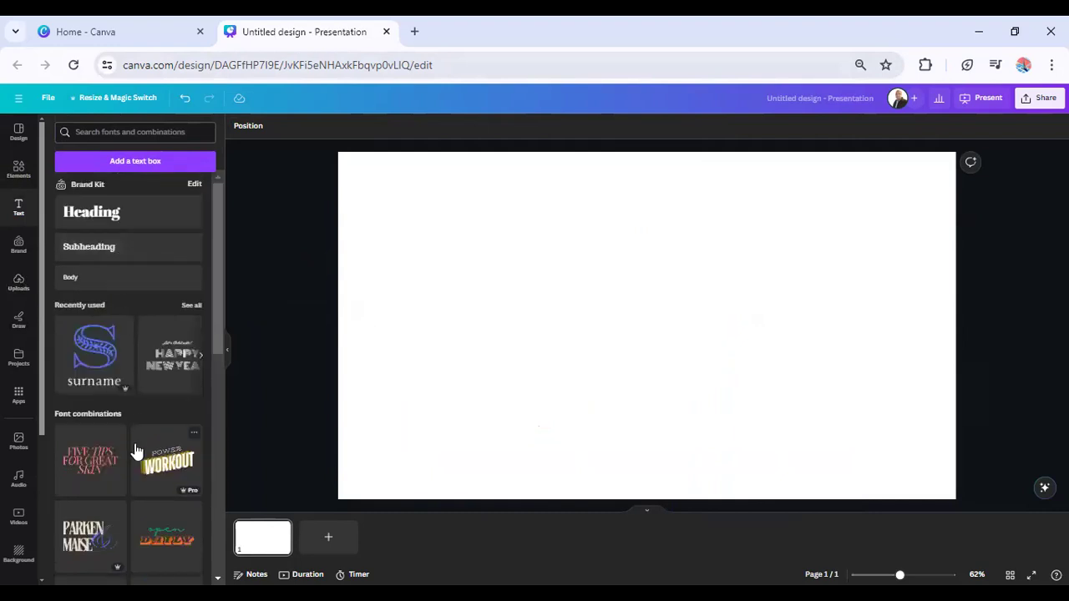
click(160, 368)
key(Delete)
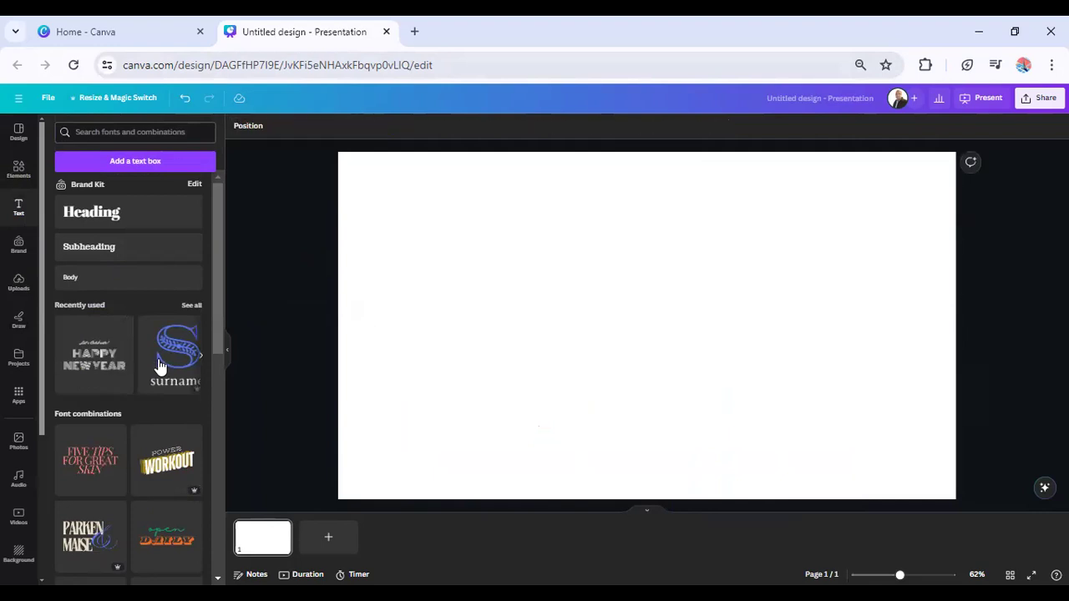
Step: Browse the Brand Kit to examine its logo, colour palettes, fonts, brand voice, photo, graphic and icon sections
click(25, 257)
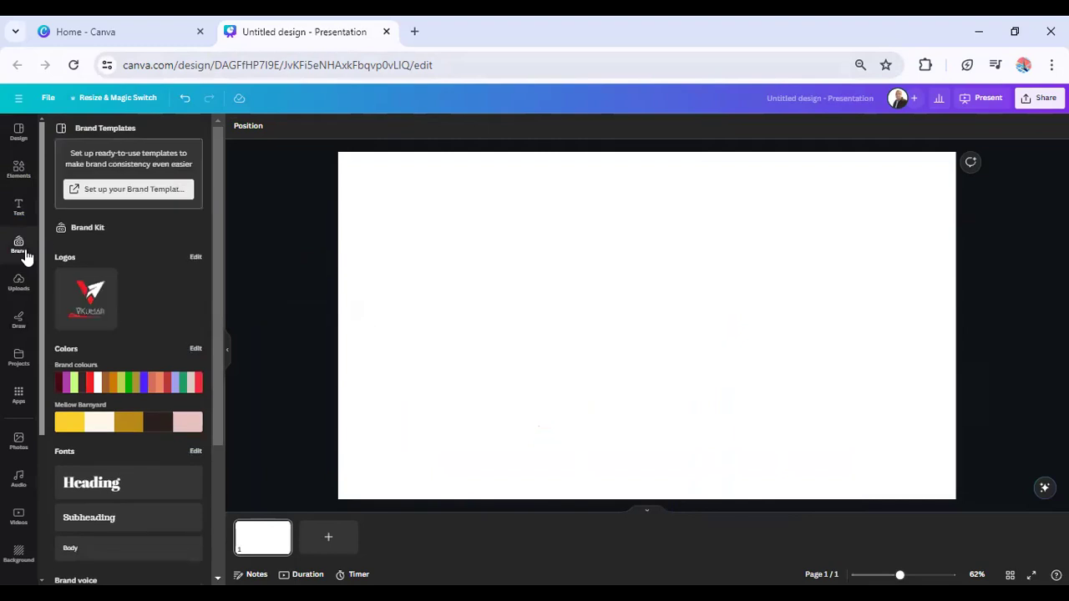
scroll(40, 267, down, 3)
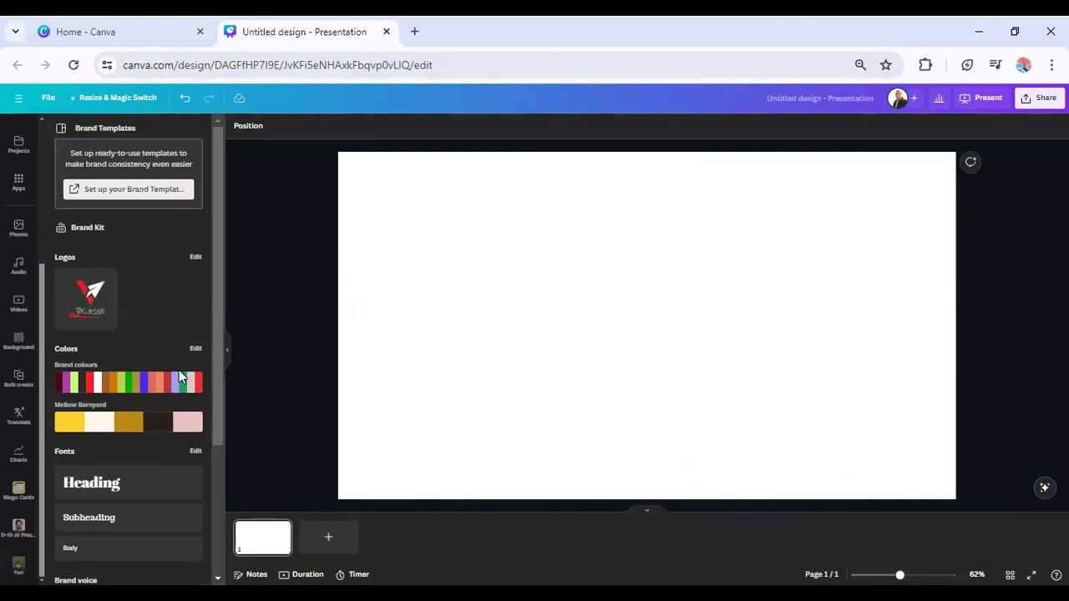
scroll(179, 370, down, 3)
scroll(10, 334, up, 3)
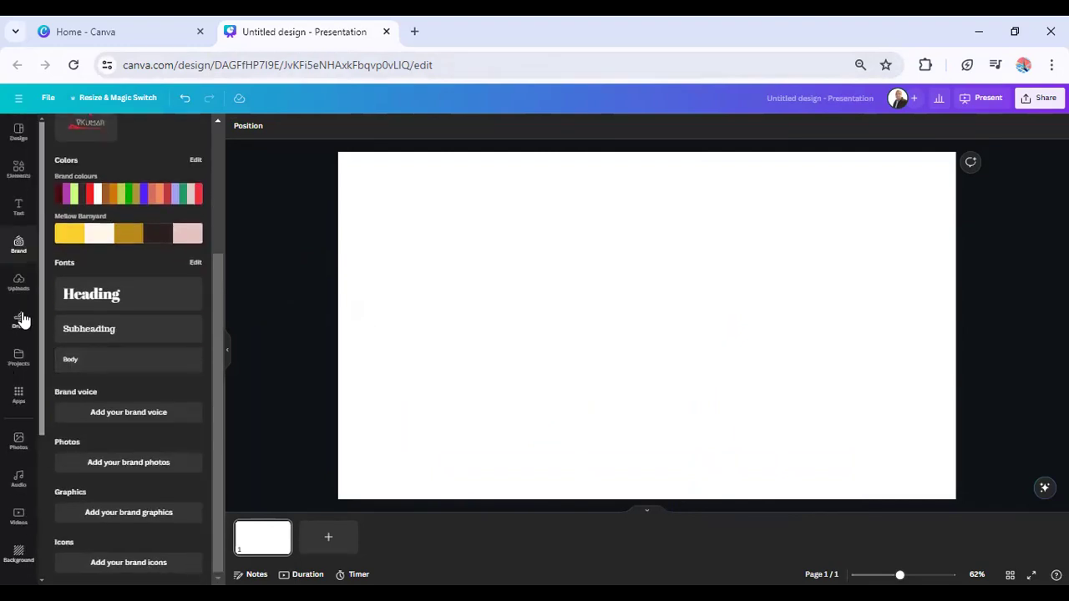
scroll(112, 303, up, 2)
mouse_move(125, 296)
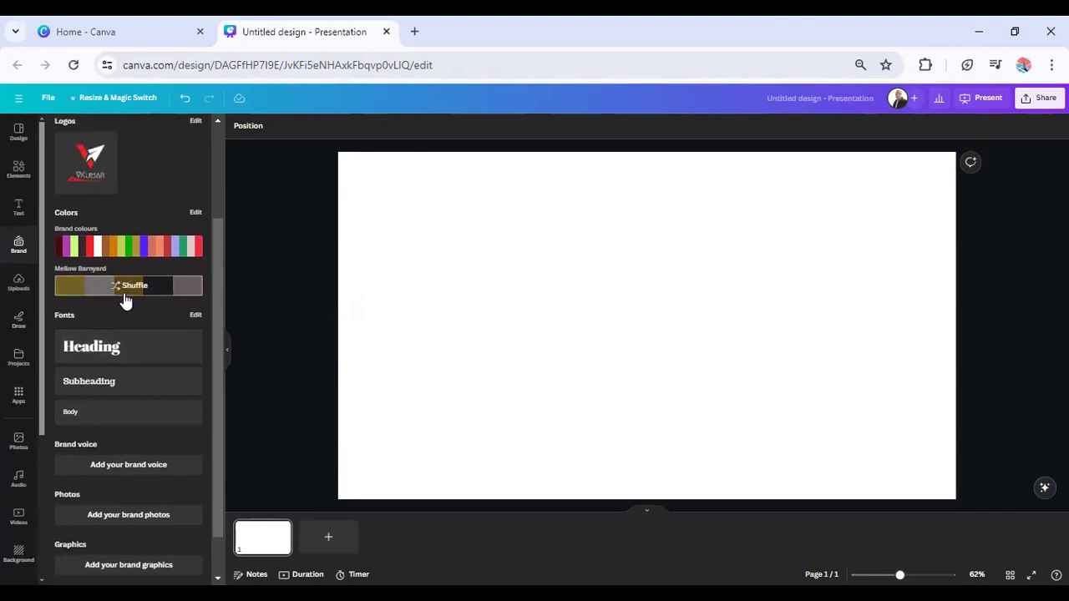
scroll(111, 363, down, 1)
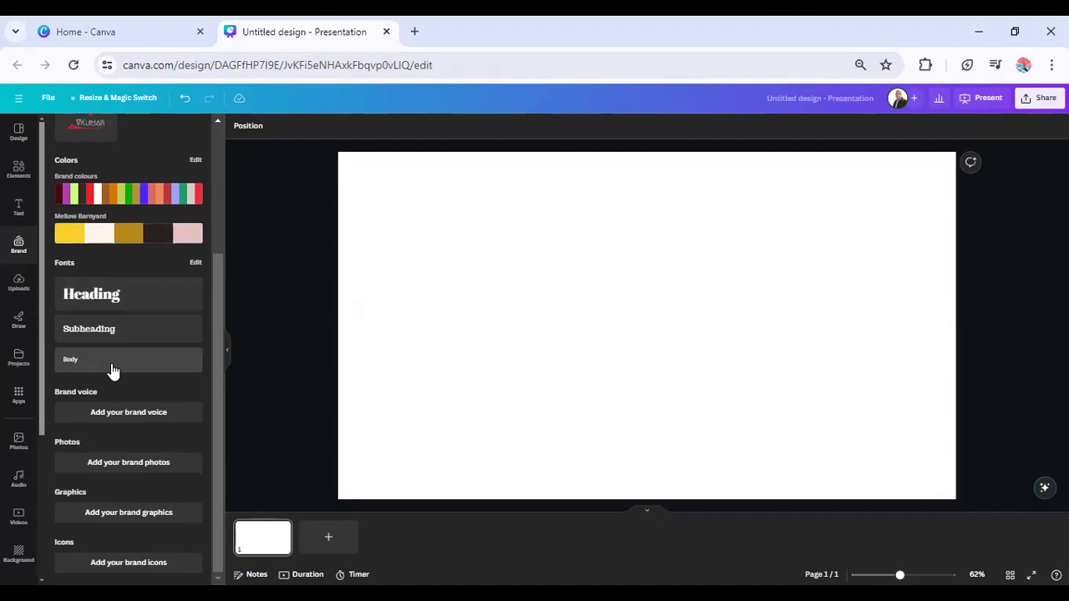
scroll(112, 370, up, 2)
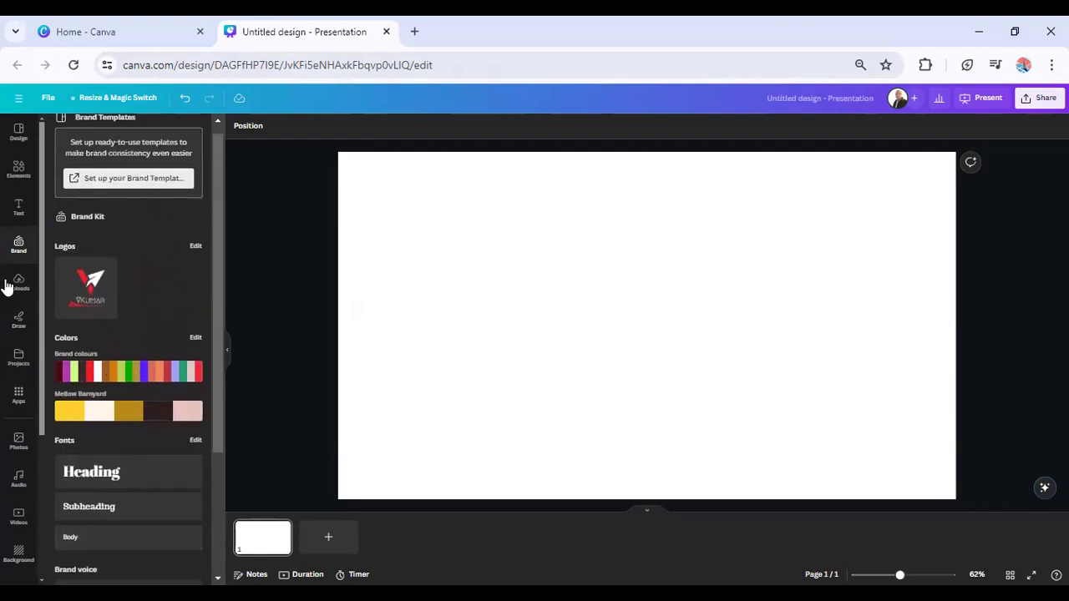
Step: Scribble a freehand mark with the red marker near the page's left side and undo it
click(16, 315)
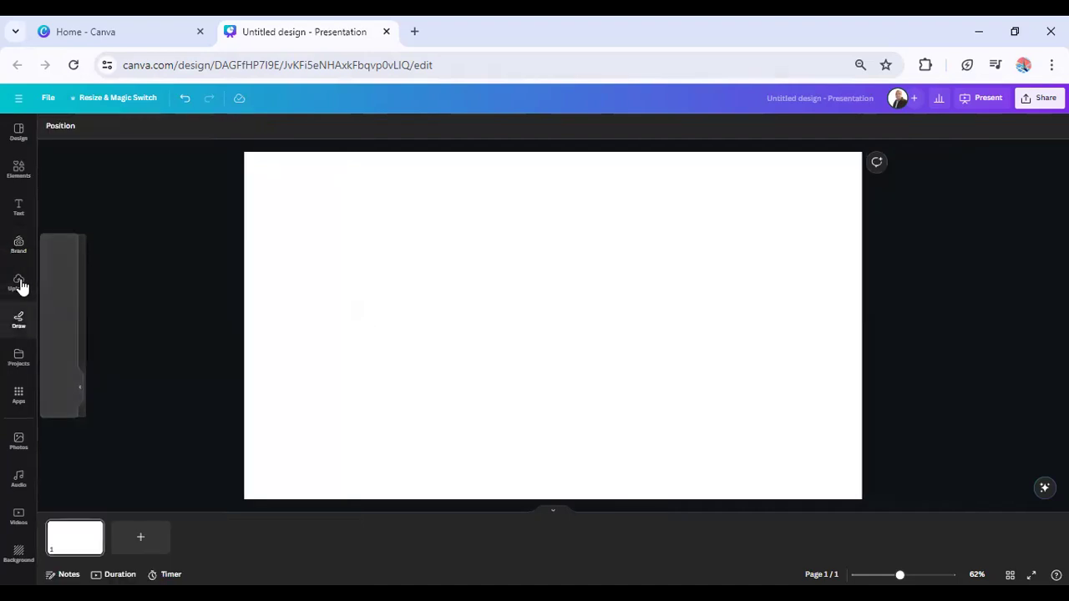
click(19, 284)
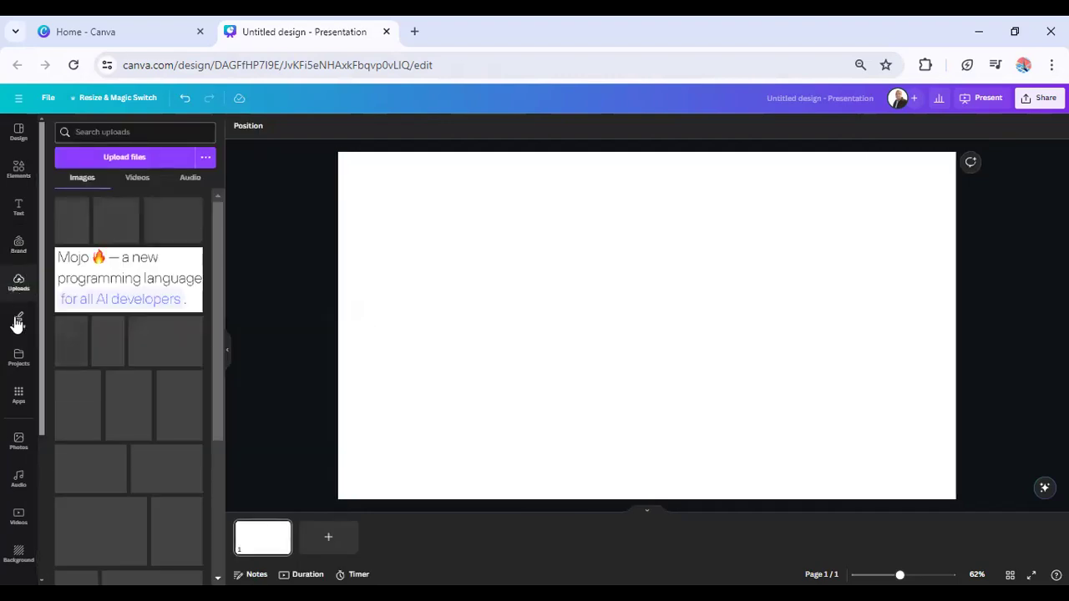
click(17, 321)
mouse_move(294, 307)
mouse_down()
mouse_move(313, 271)
mouse_move(330, 336)
mouse_move(303, 322)
mouse_move(349, 308)
mouse_move(338, 327)
mouse_move(362, 313)
mouse_move(362, 331)
mouse_move(446, 312)
mouse_up()
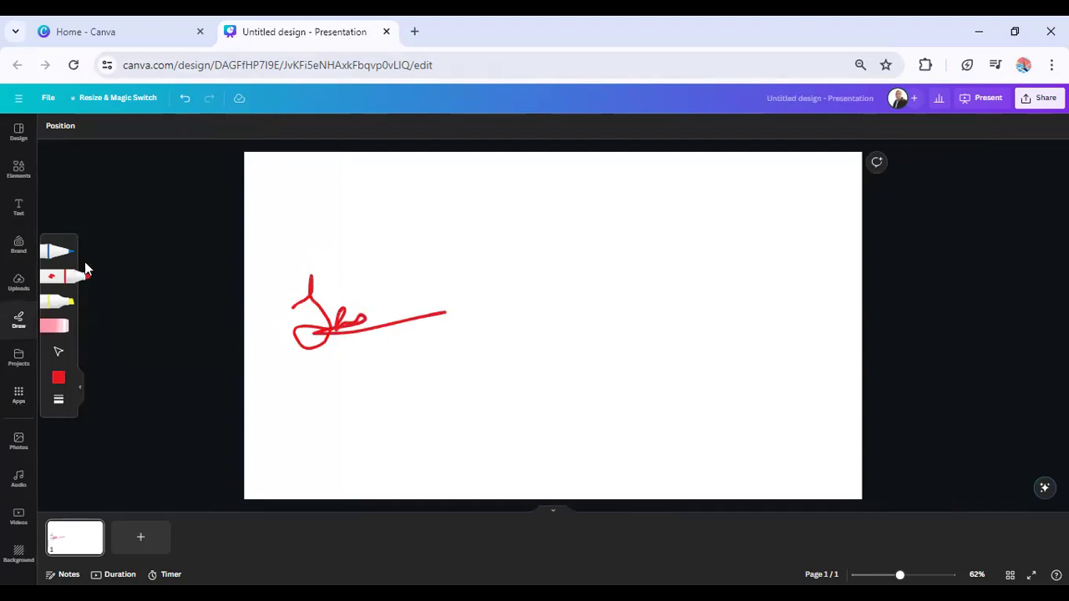
click(184, 109)
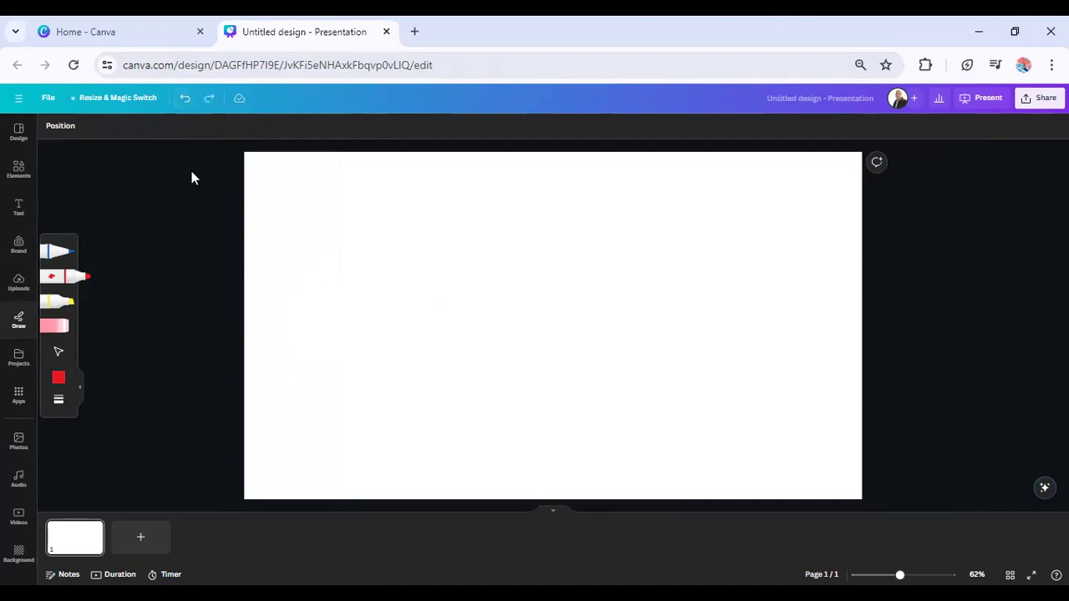
Step: Handwrite the word "Subscribe" across the page with the blue pen and underline it with a long slanted stroke
click(59, 254)
mouse_move(370, 248)
mouse_down()
mouse_move(332, 314)
mouse_move(453, 407)
mouse_move(318, 401)
mouse_move(370, 395)
mouse_move(407, 456)
mouse_up()
mouse_move(460, 328)
mouse_down()
mouse_move(471, 352)
mouse_move(490, 338)
mouse_move(473, 314)
mouse_up()
drag(482, 263, 510, 374)
mouse_move(513, 327)
mouse_down()
mouse_move(553, 364)
mouse_move(504, 382)
mouse_up()
mouse_move(582, 293)
mouse_down()
mouse_move(570, 323)
mouse_move(597, 331)
mouse_move(571, 349)
mouse_up()
mouse_move(615, 299)
mouse_down()
mouse_move(599, 342)
mouse_move(634, 333)
mouse_move(637, 309)
mouse_move(644, 337)
mouse_move(685, 240)
mouse_up()
drag(683, 311, 704, 317)
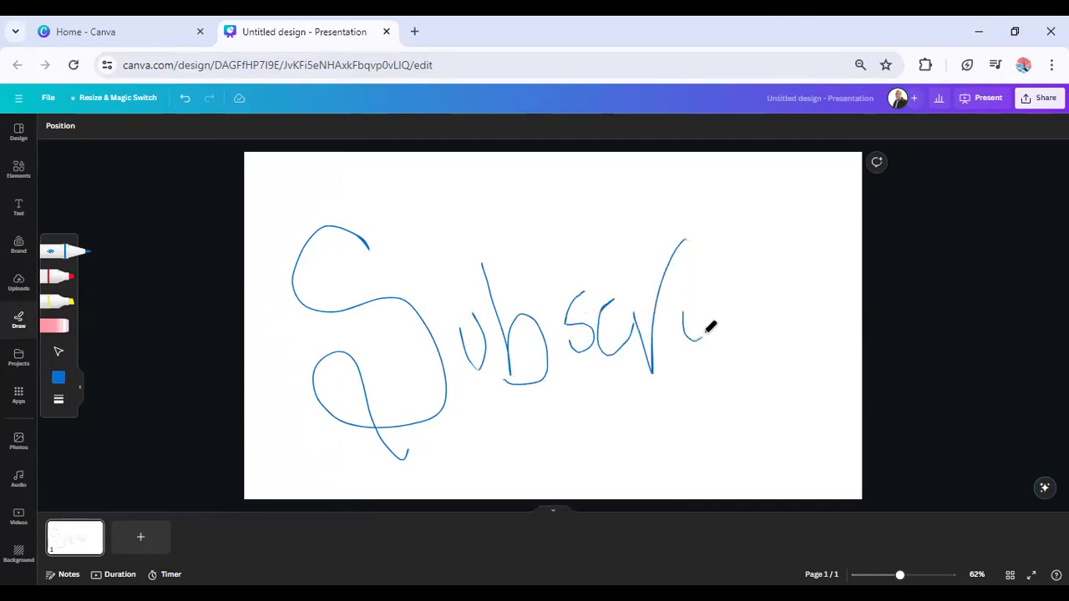
click(684, 288)
mouse_move(709, 250)
mouse_down()
mouse_move(744, 367)
mouse_move(745, 326)
mouse_move(740, 388)
mouse_move(740, 324)
mouse_move(814, 406)
mouse_move(747, 374)
mouse_up()
mouse_move(819, 279)
mouse_down()
mouse_move(779, 309)
mouse_move(816, 377)
mouse_move(839, 331)
mouse_up()
mouse_move(443, 425)
mouse_down()
mouse_move(831, 324)
mouse_move(1028, 324)
mouse_up()
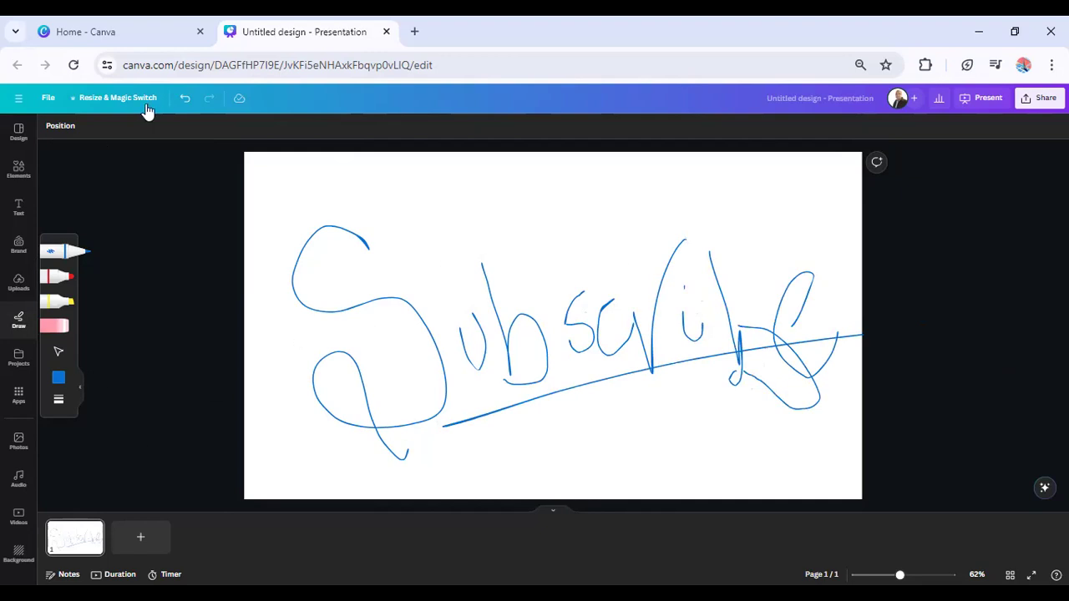
Step: Undo the blue handwriting and the earlier font-combination edits, and redo the text edits until the page is blank
click(181, 98)
click(181, 97)
click(180, 98)
click(178, 98)
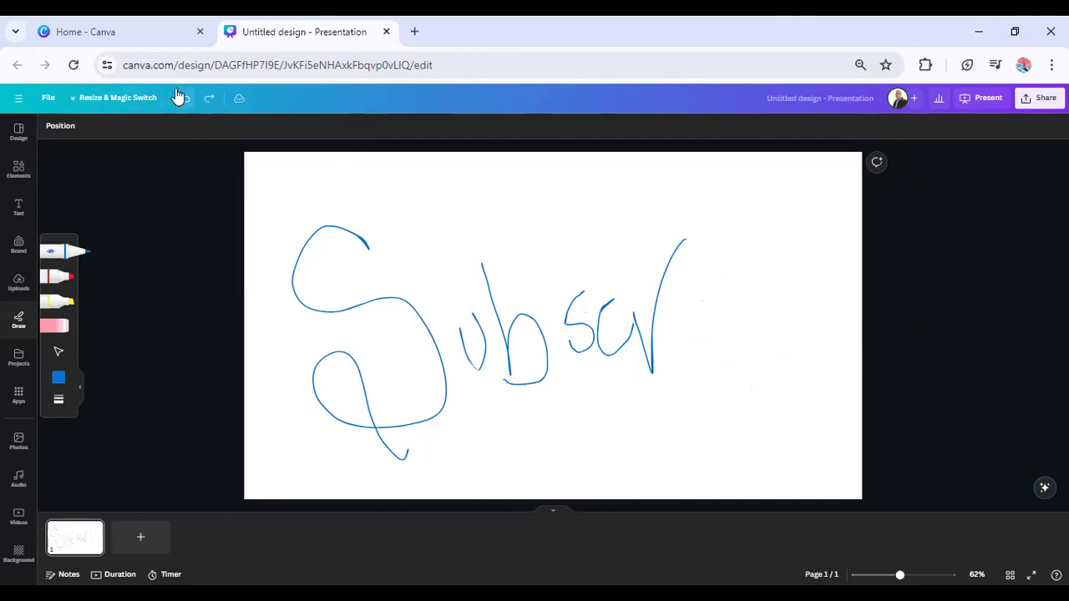
click(178, 98)
click(179, 98)
click(179, 98)
click(179, 98)
click(179, 98)
click(179, 98)
click(179, 98)
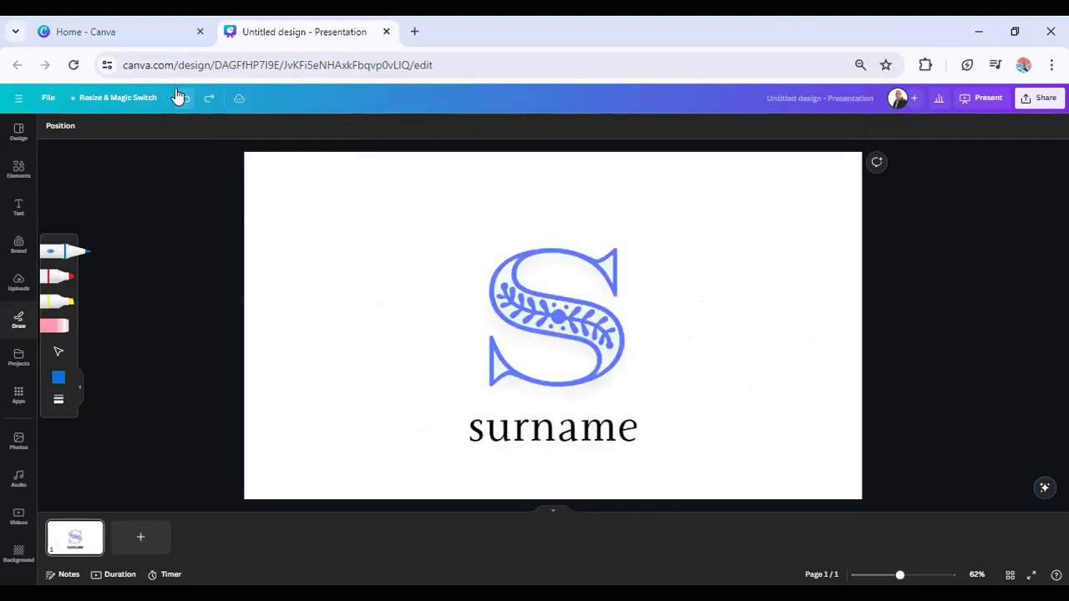
click(185, 101)
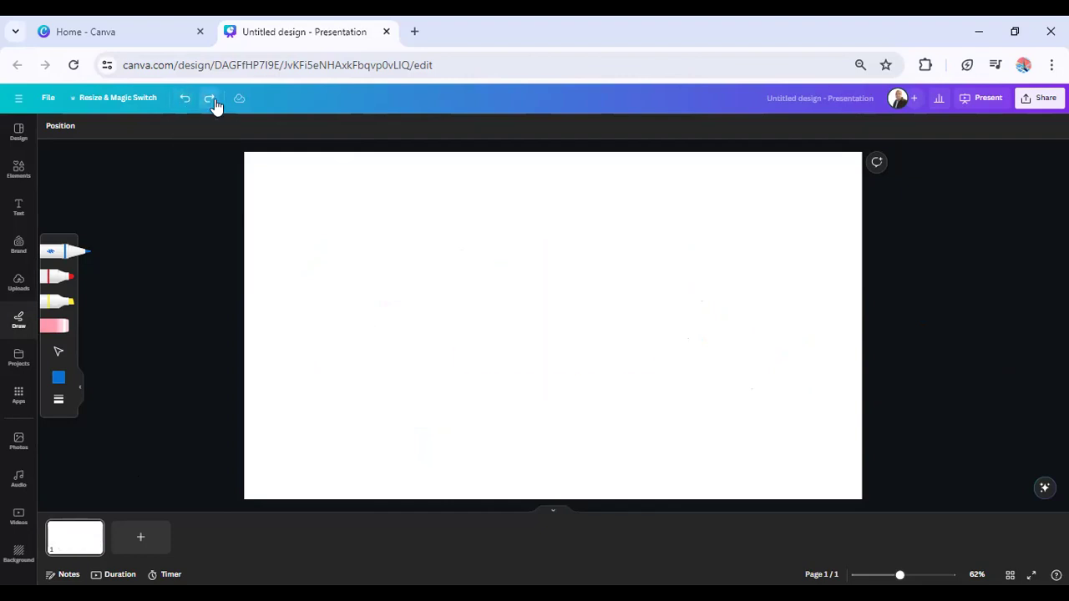
click(210, 99)
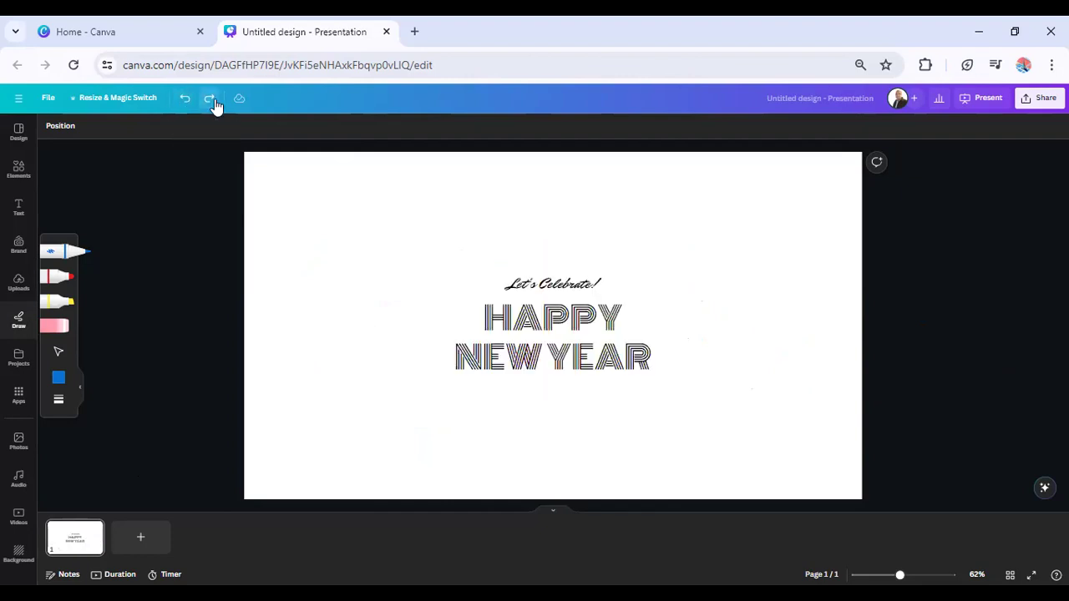
Step: Browse the apps catalogue to examine the featured, trending, popular and AI-powered apps
click(18, 361)
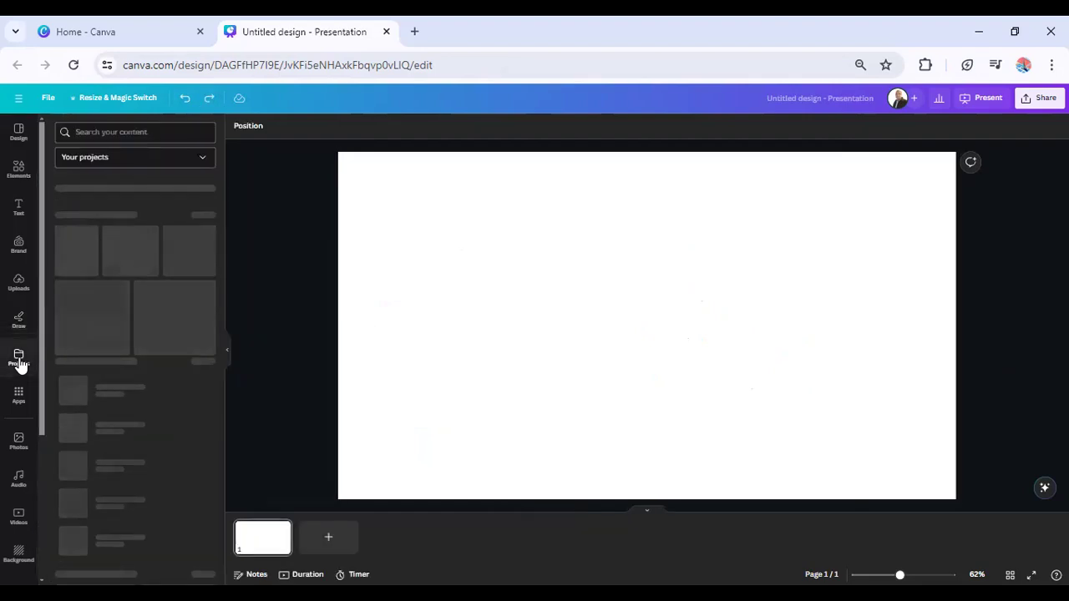
click(20, 409)
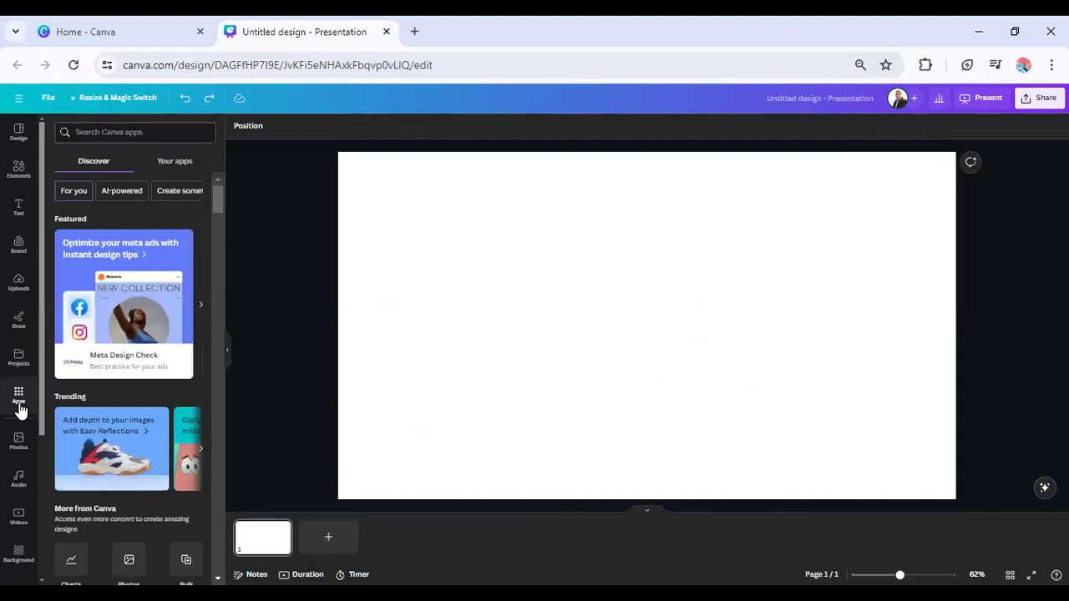
scroll(177, 426, down, 4)
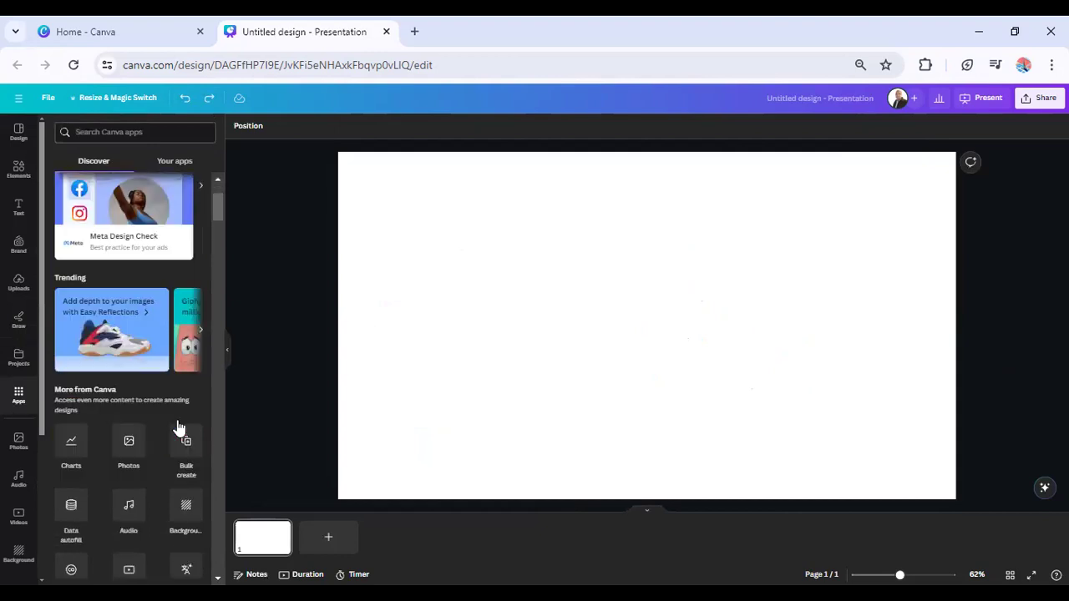
scroll(177, 427, down, 7)
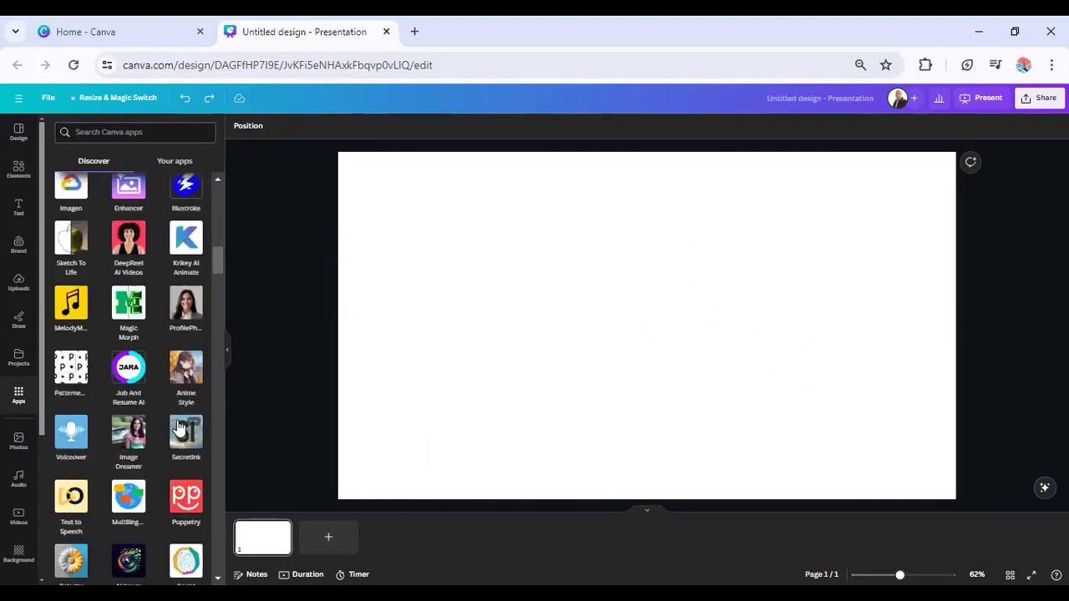
scroll(179, 427, down, 4)
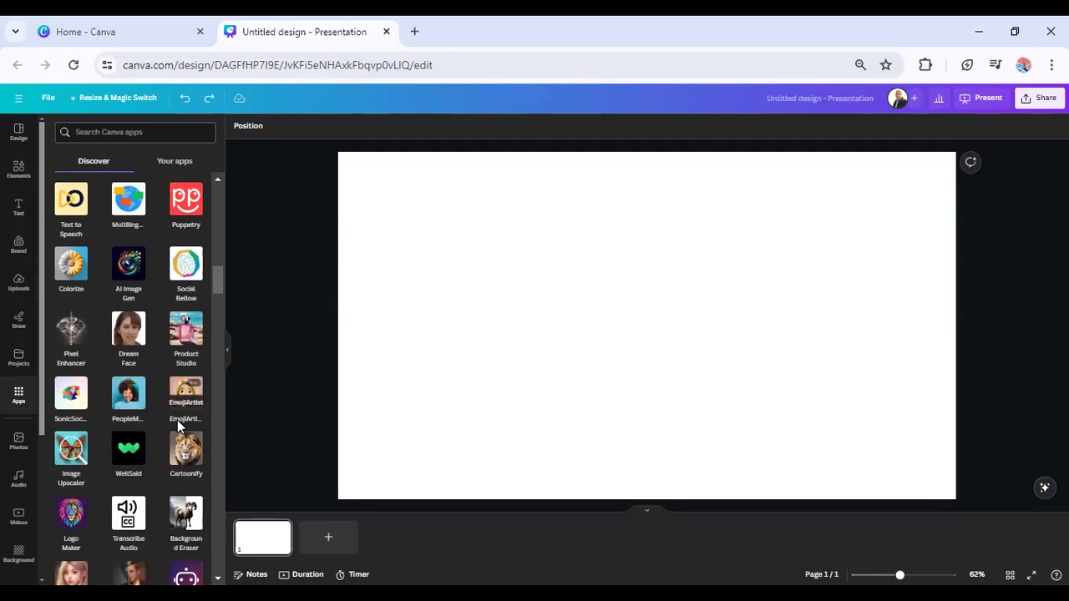
scroll(177, 420, down, 2)
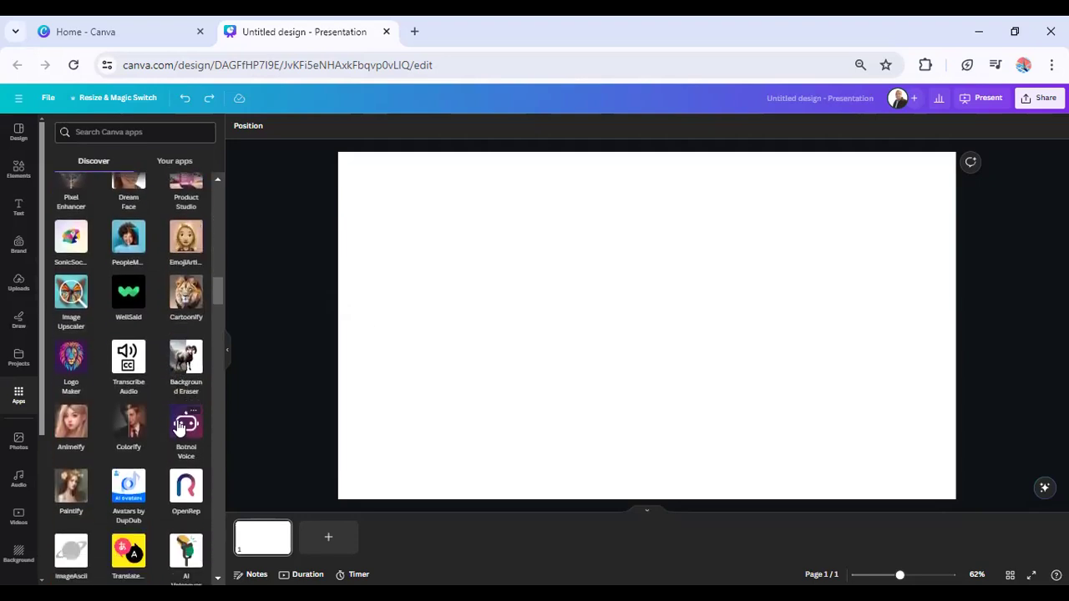
scroll(178, 427, up, 5)
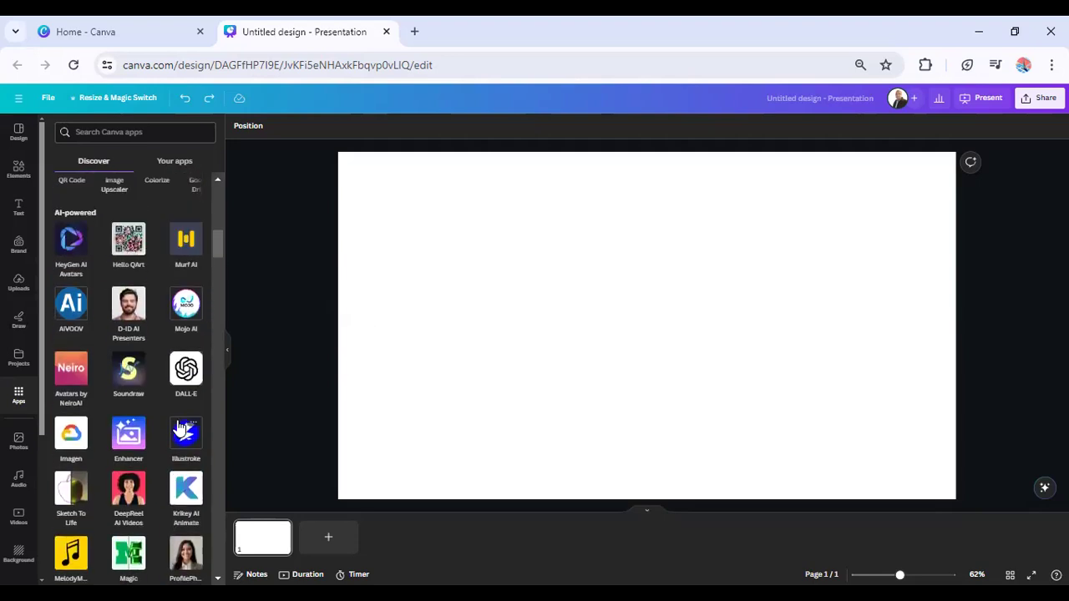
scroll(179, 428, down, 3)
scroll(178, 426, up, 5)
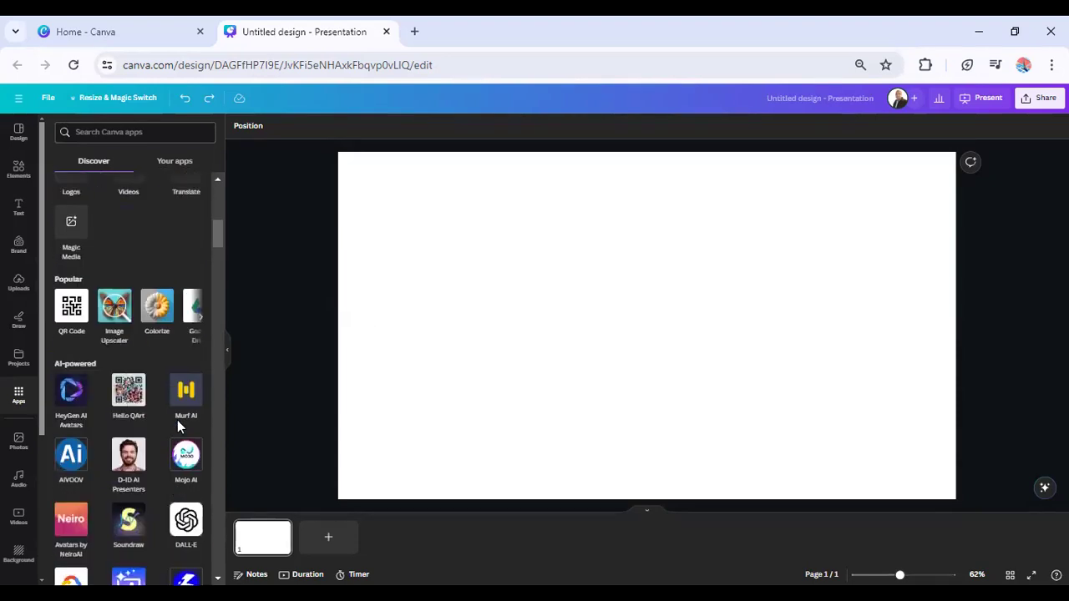
click(203, 320)
scroll(204, 321, up, 5)
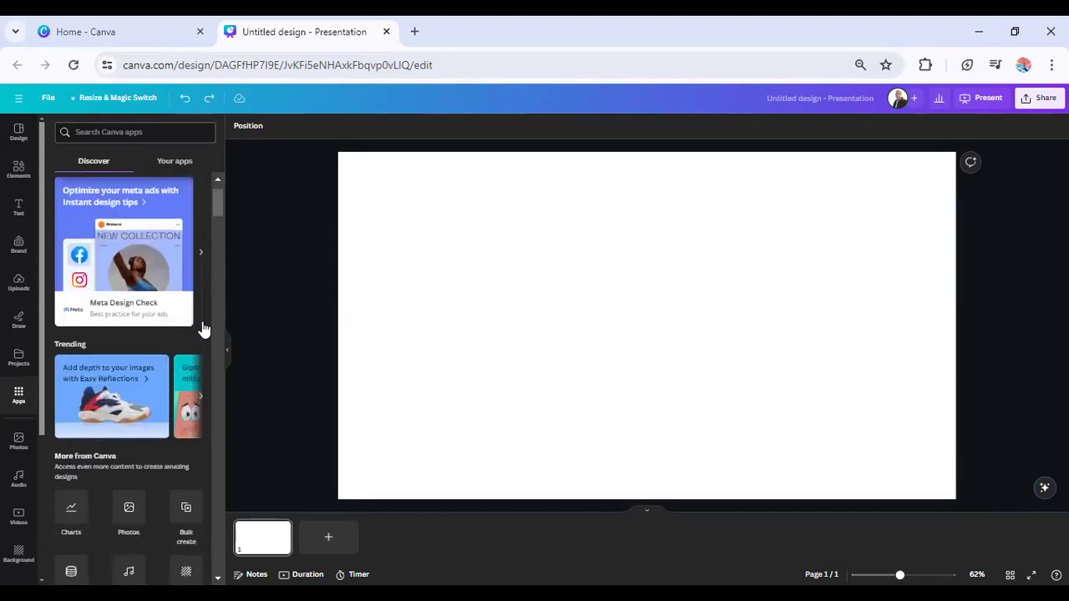
scroll(204, 329, down, 3)
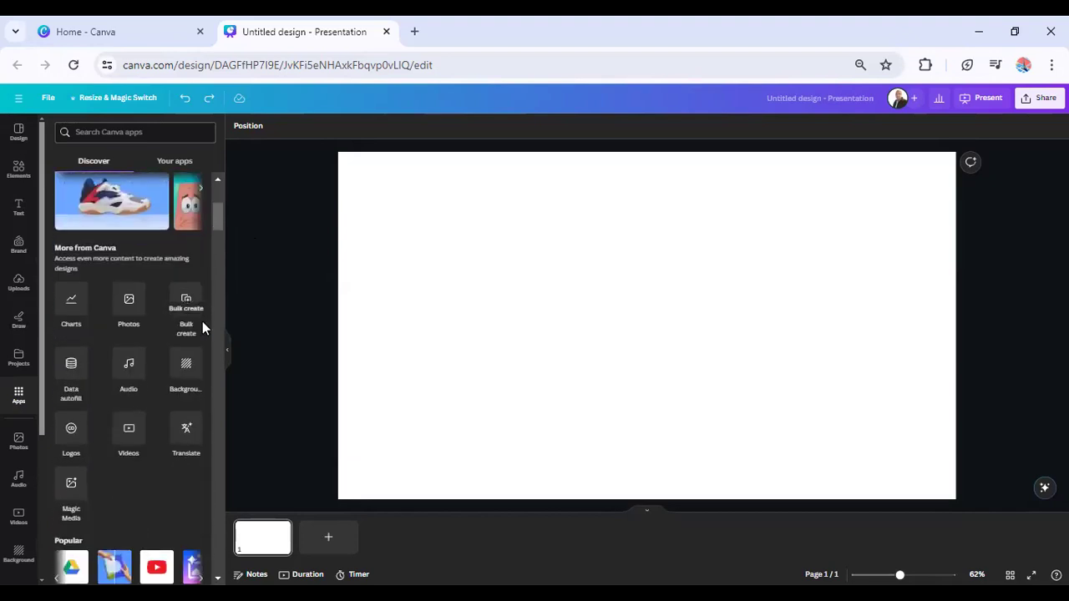
scroll(202, 322, down, 2)
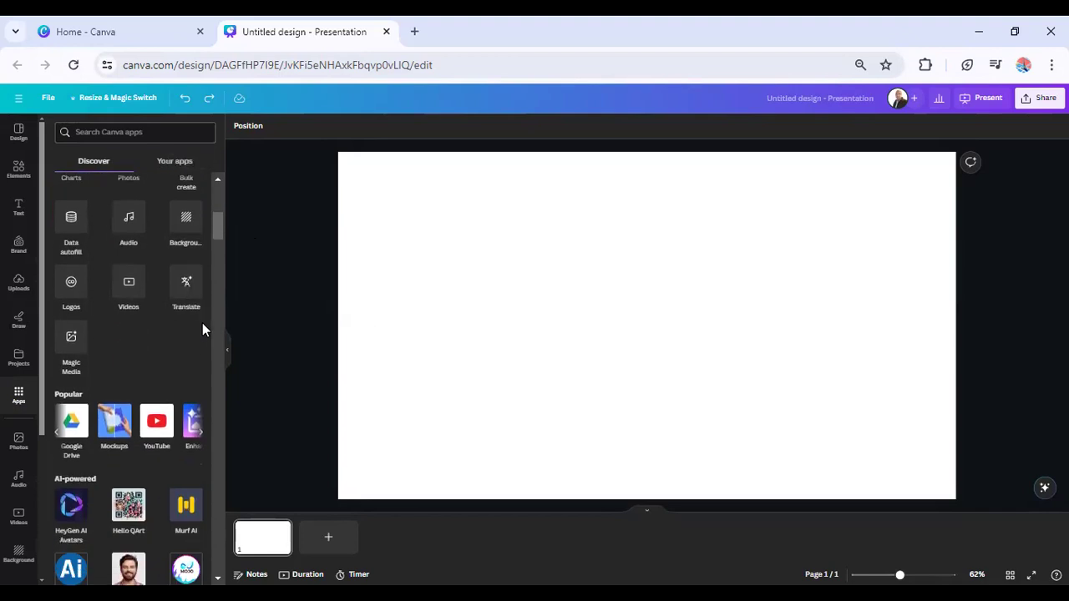
Step: Add the pink light-ring photo from the magic recommendations to the page and set it as the background
click(19, 443)
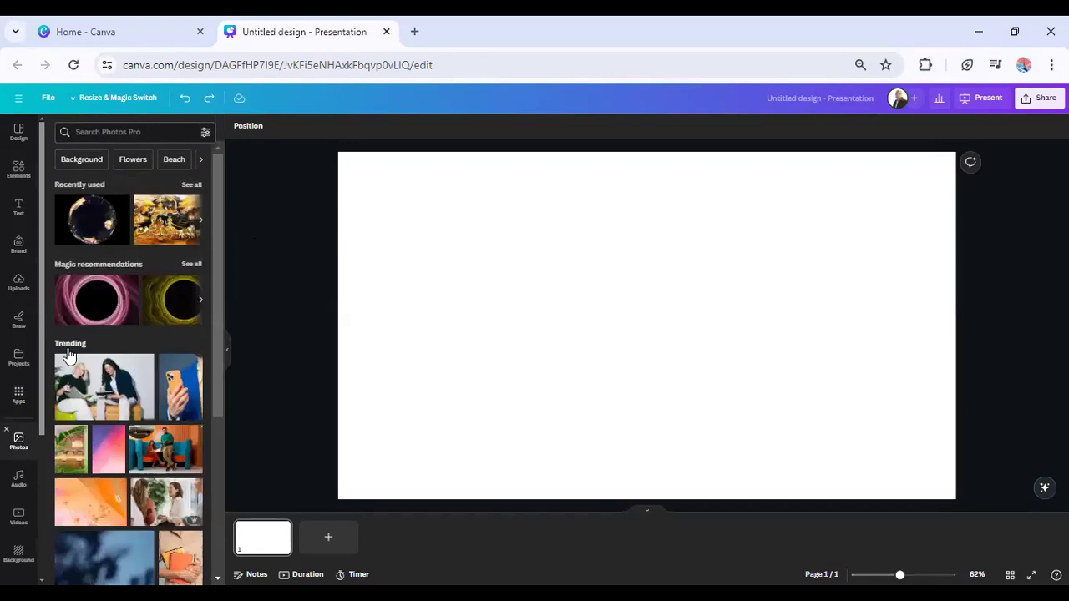
drag(117, 311, 344, 312)
drag(425, 217, 425, 217)
right_click(426, 222)
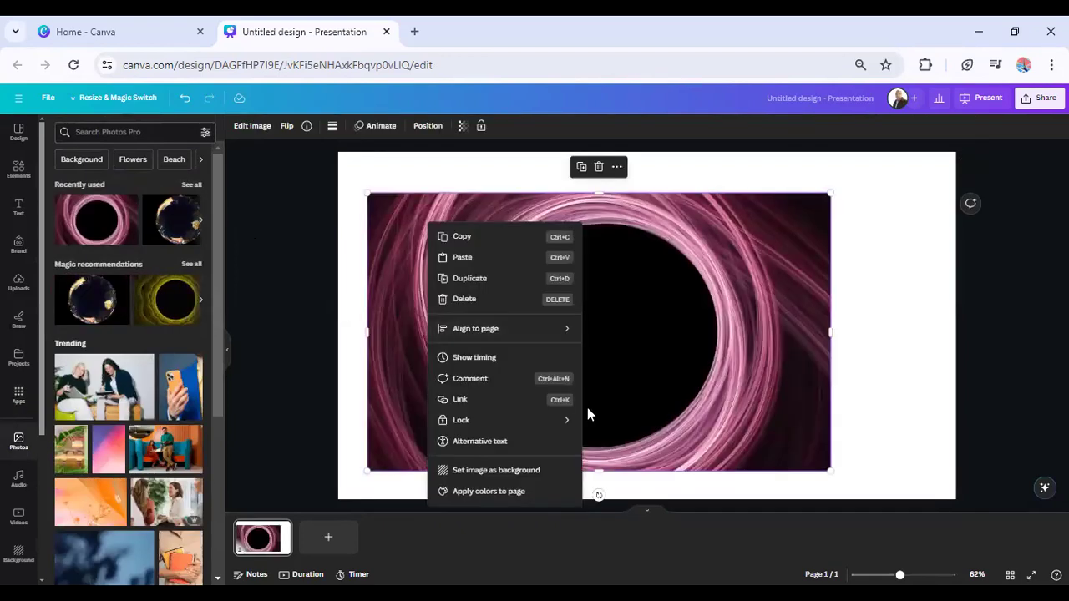
click(454, 475)
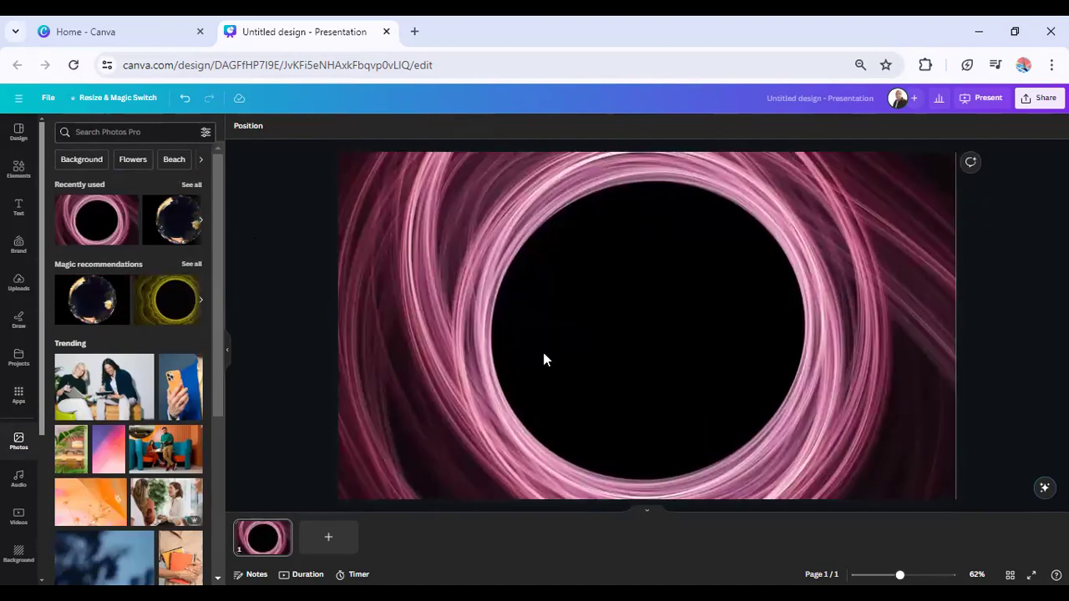
click(512, 236)
Step: Add the yellow wavy-ring photo from the magic recommendations and replace the page background with it
click(174, 303)
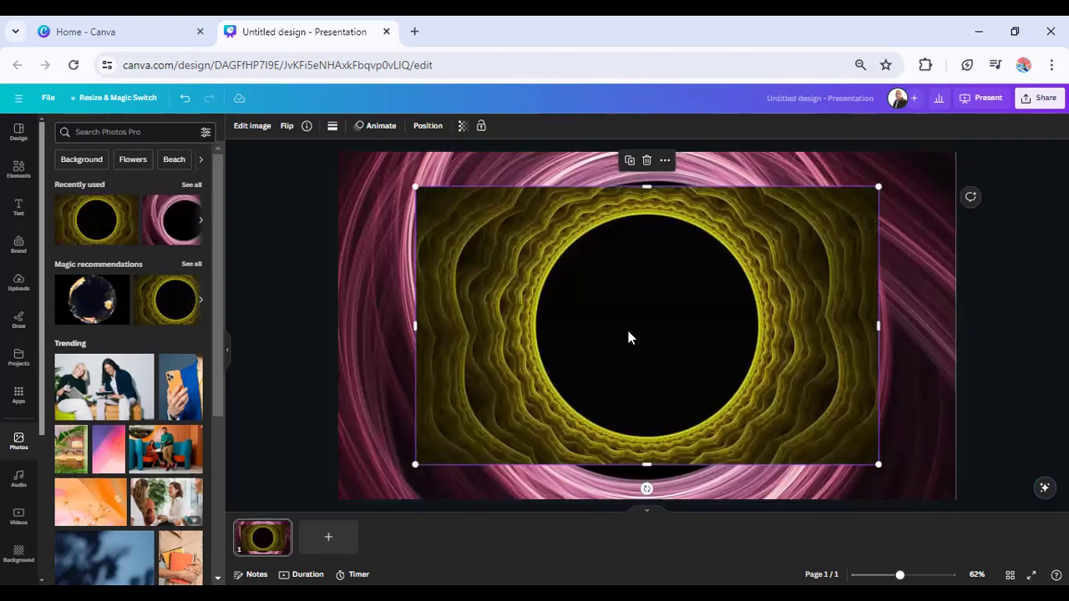
right_click(658, 413)
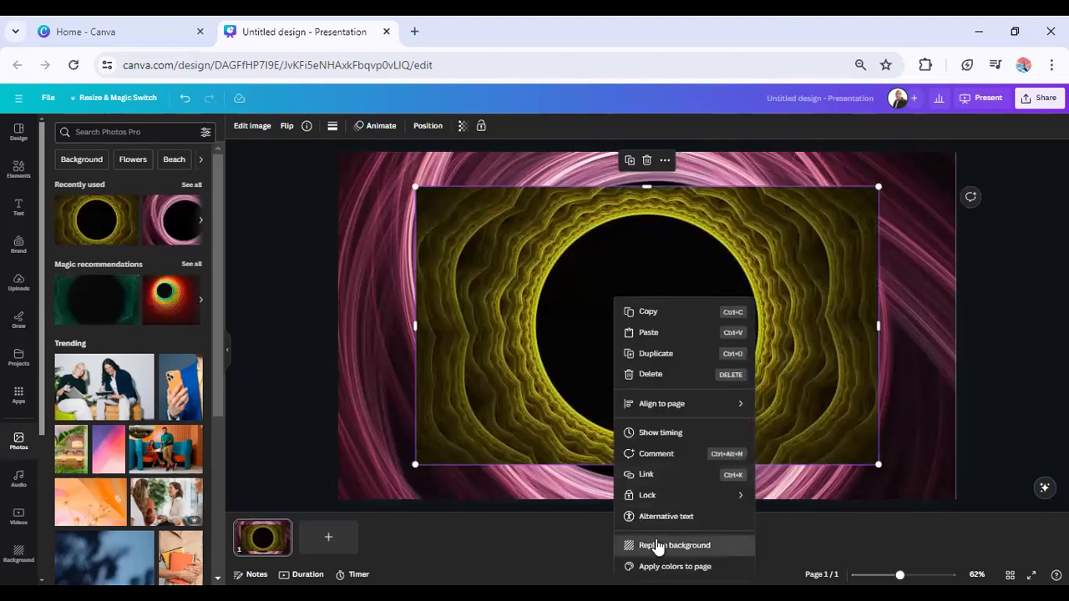
click(657, 544)
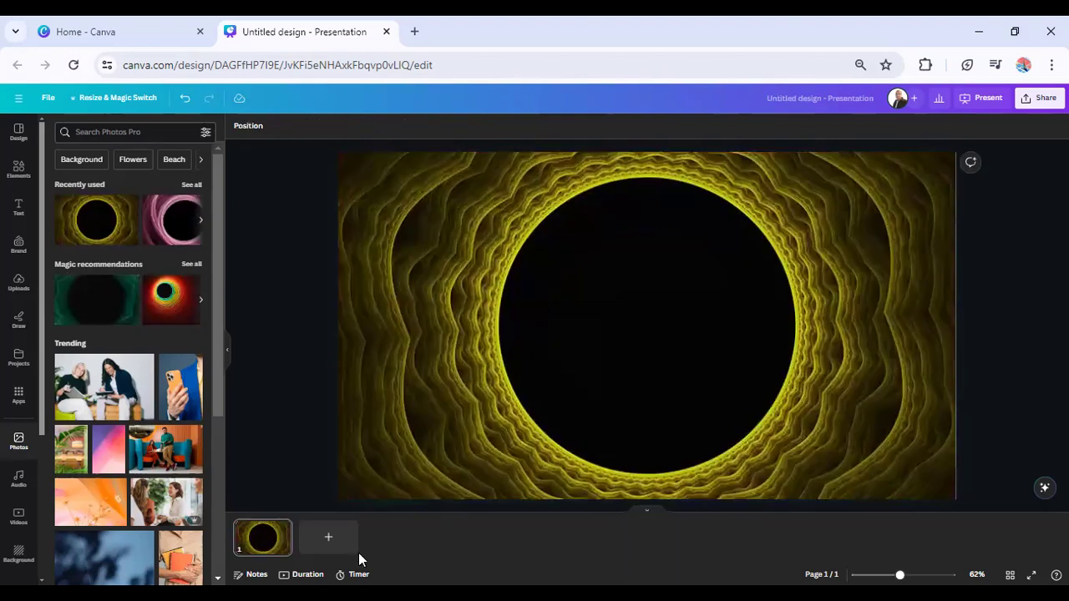
Step: Preview the Happy Birthday Party Song in the audio library and look through the track categories
click(14, 482)
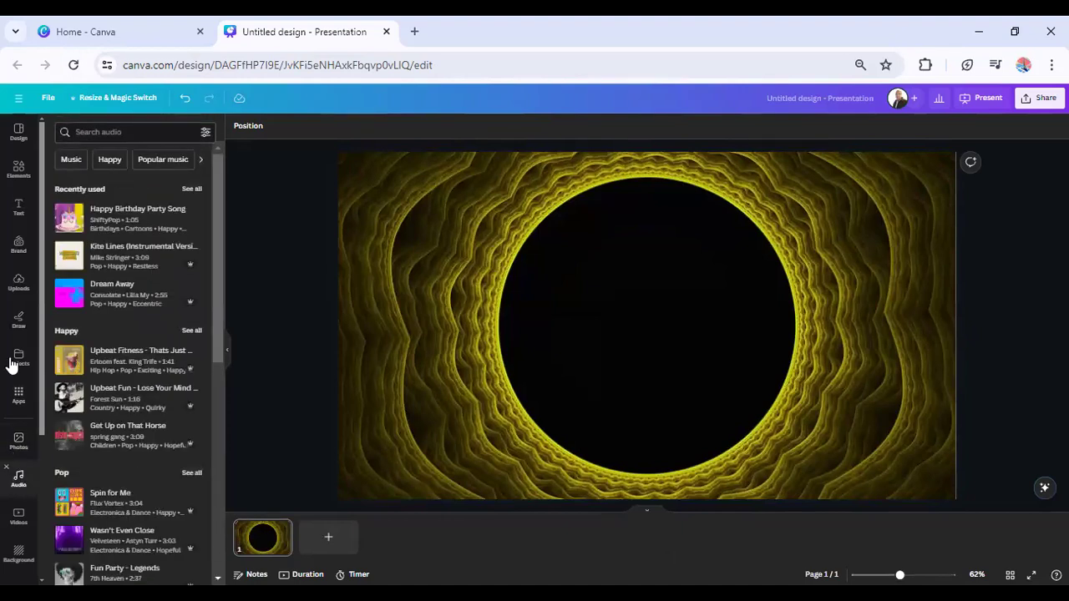
click(70, 220)
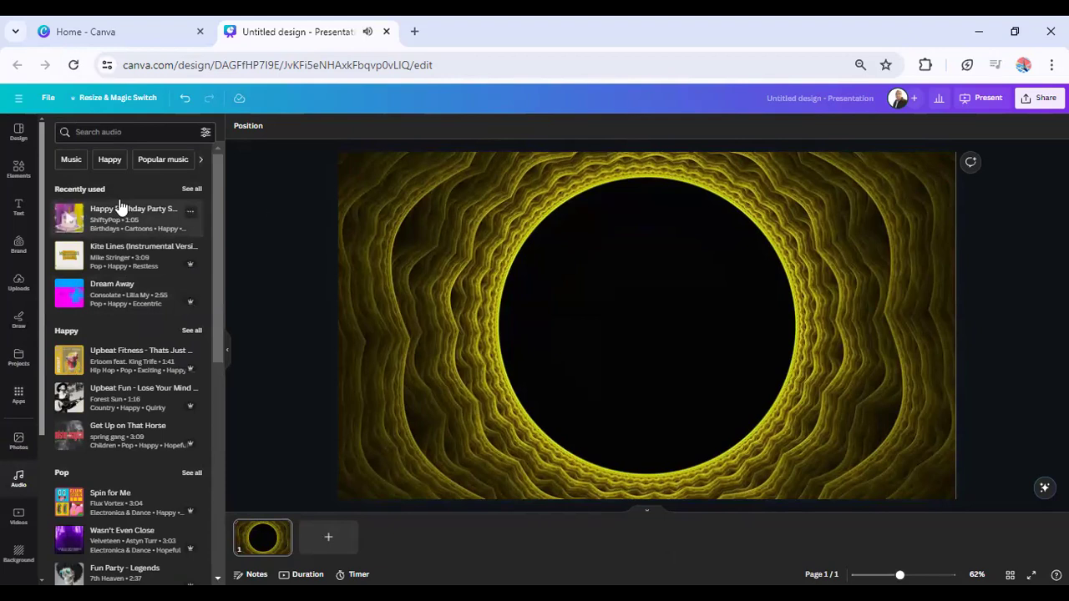
scroll(176, 358, down, 5)
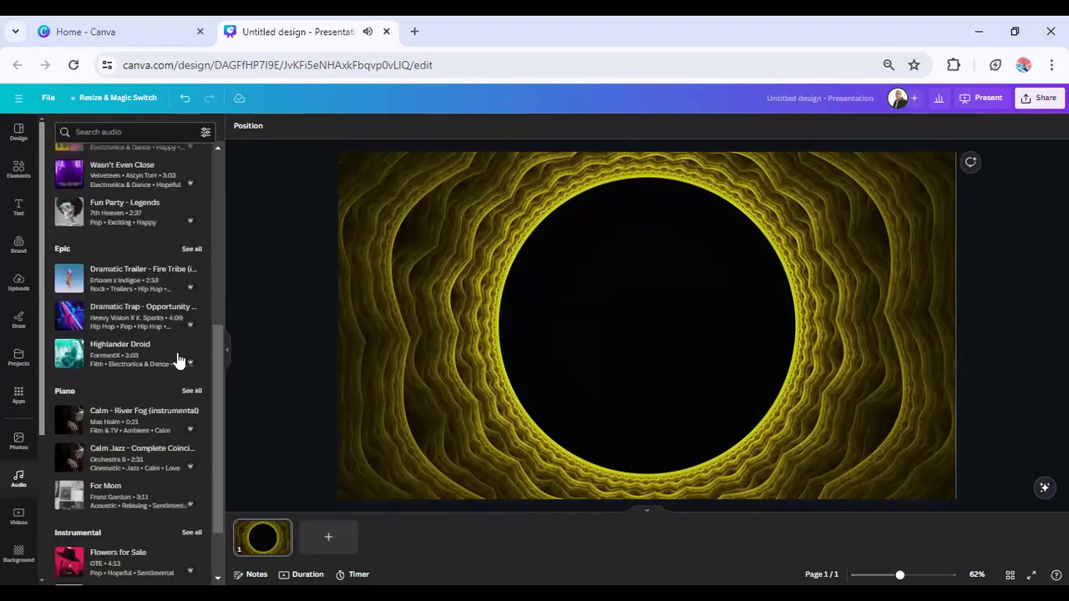
scroll(176, 358, up, 5)
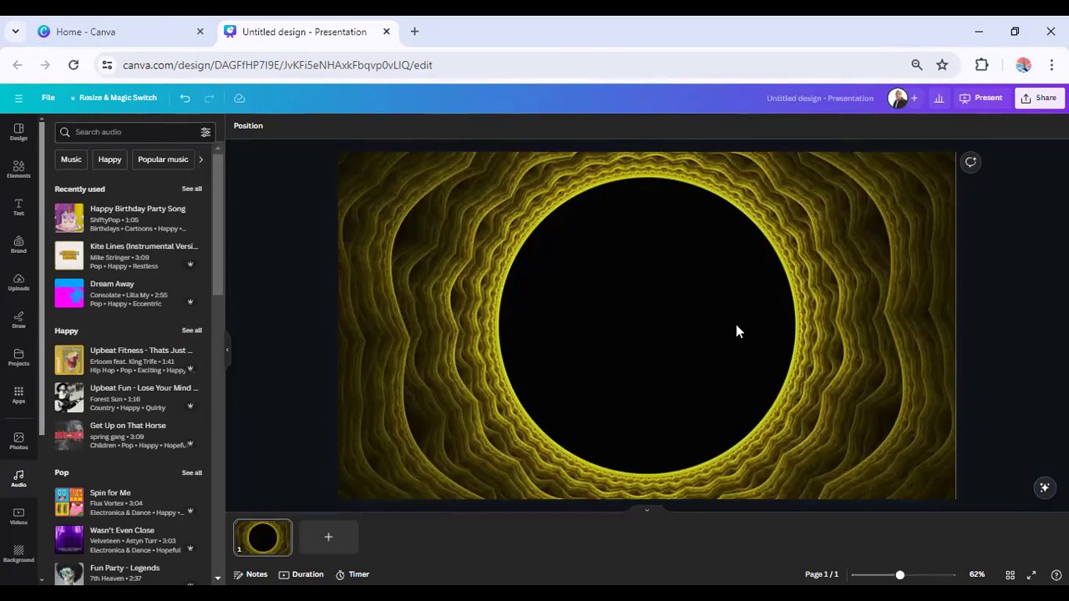
Step: Search the video library for "circle"
click(18, 517)
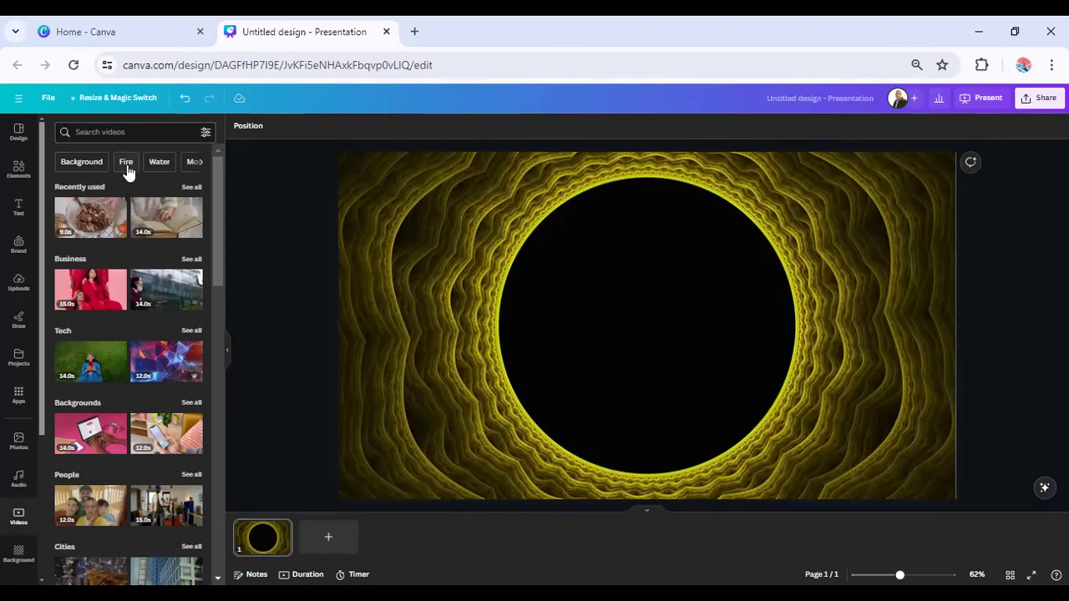
click(145, 132)
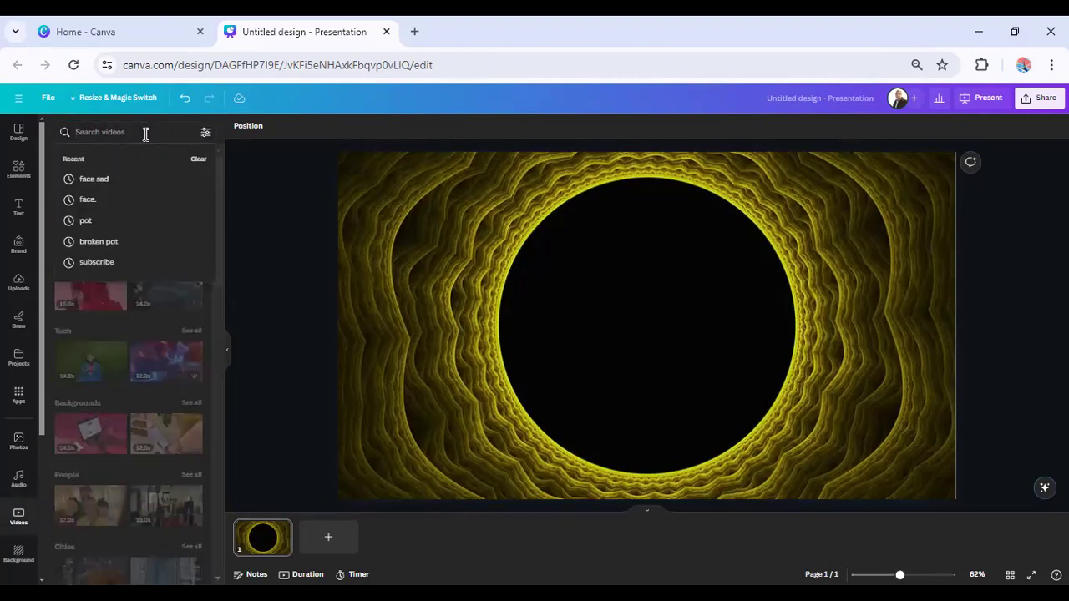
text(circle)
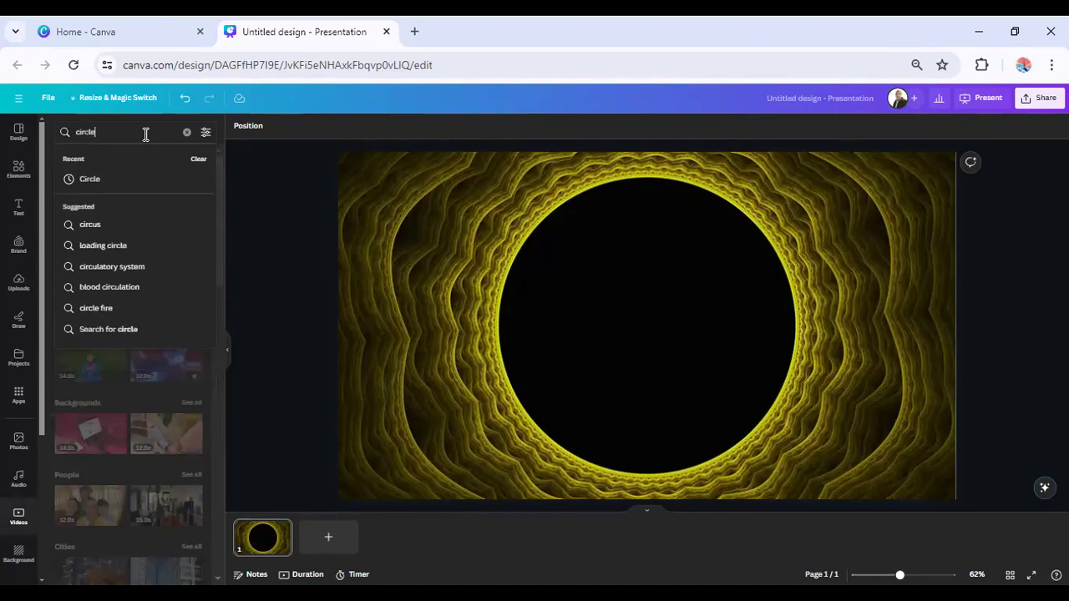
key(Return)
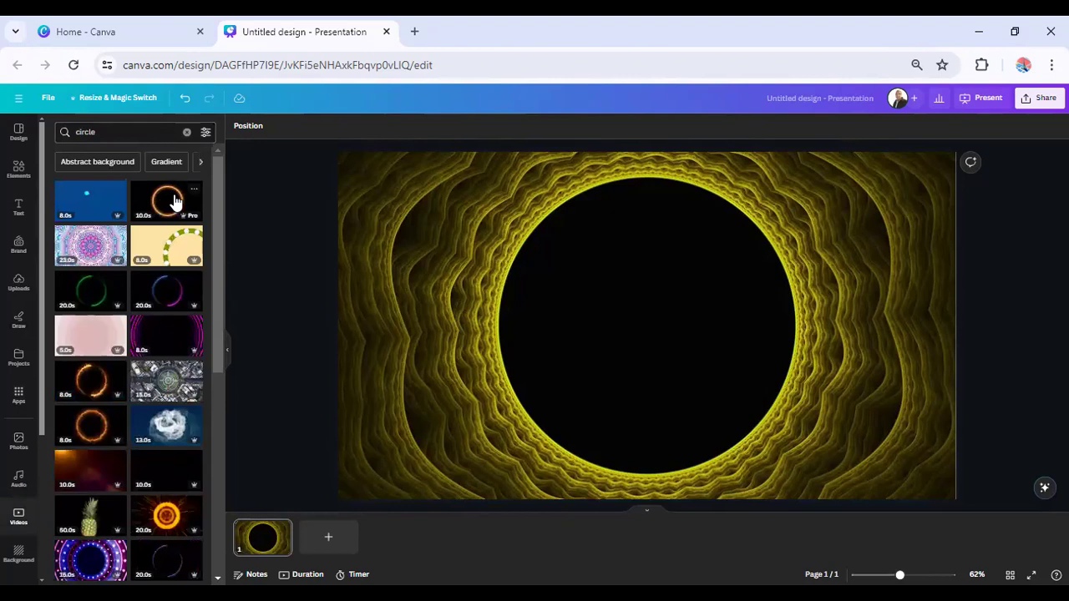
Step: Add the pink-and-blue mandala video, shrink it to about a quarter of the page width and place it in the page's top-left corner
click(98, 247)
right_click(516, 326)
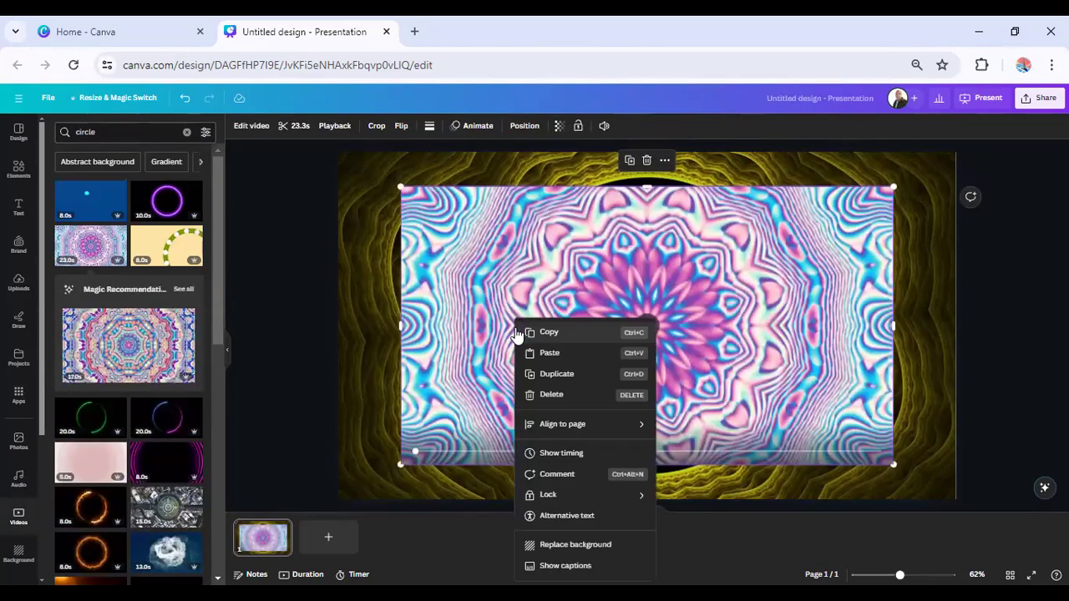
click(478, 250)
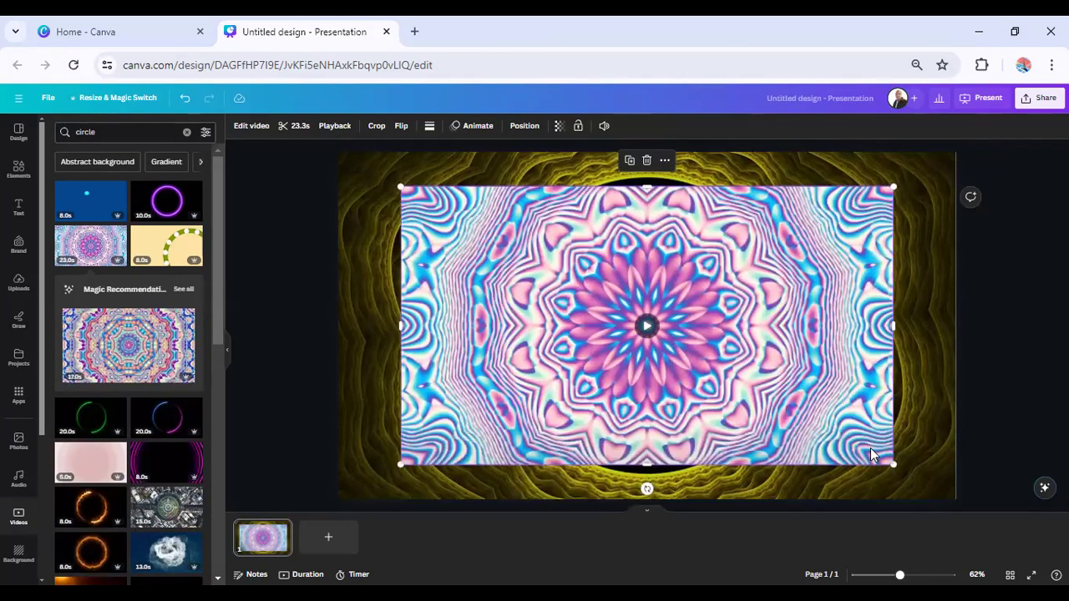
drag(892, 468, 535, 309)
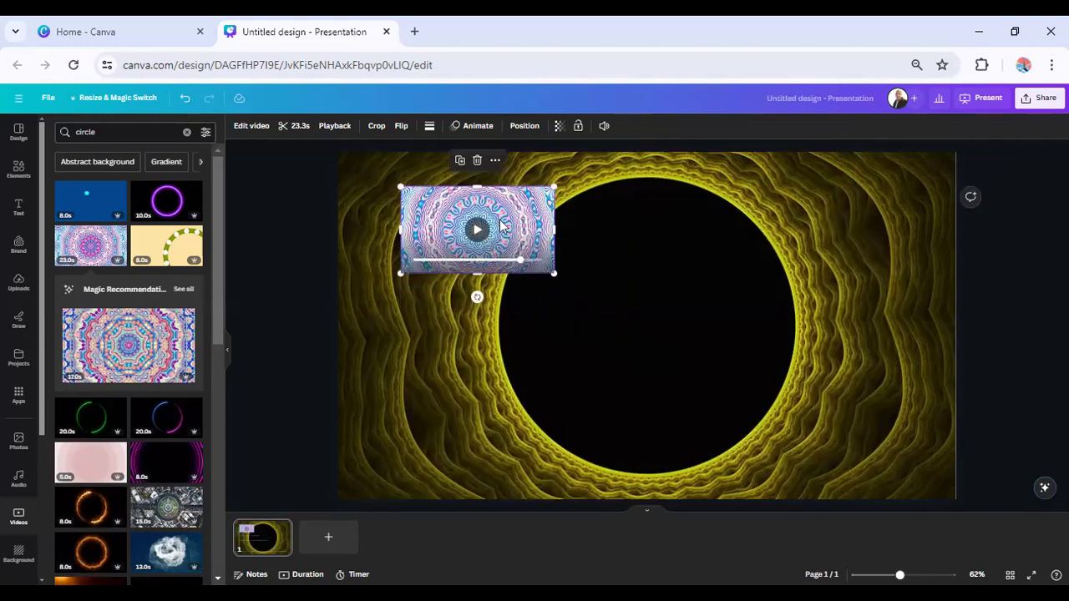
drag(521, 227, 455, 189)
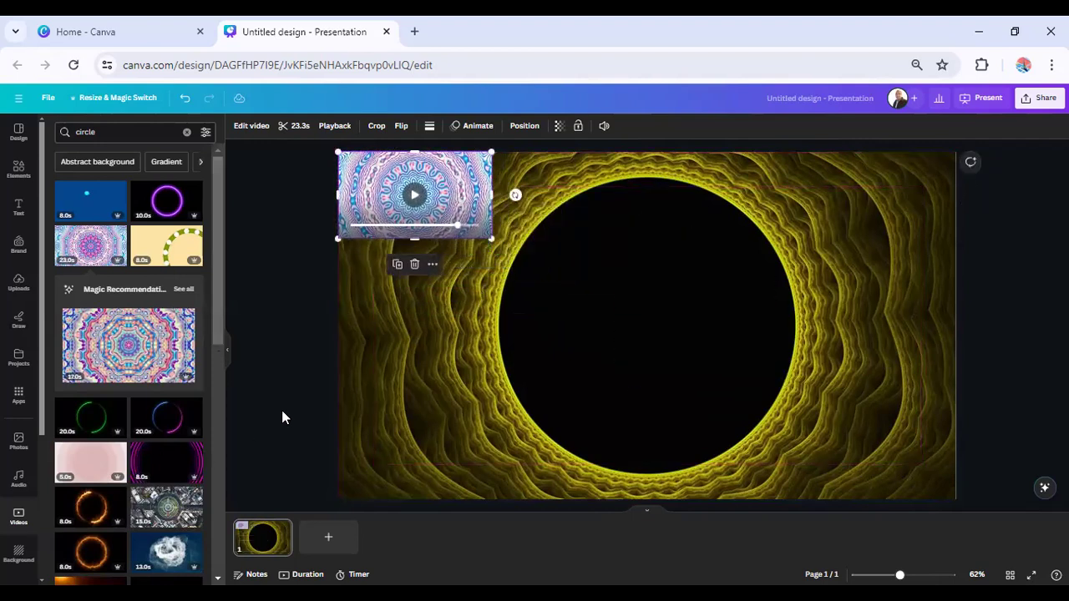
click(236, 456)
Step: Add the pink-and-black dotted ring video, scale it to the mandala video's size and place it directly beside it along the page's top edge
scroll(171, 503, down, 5)
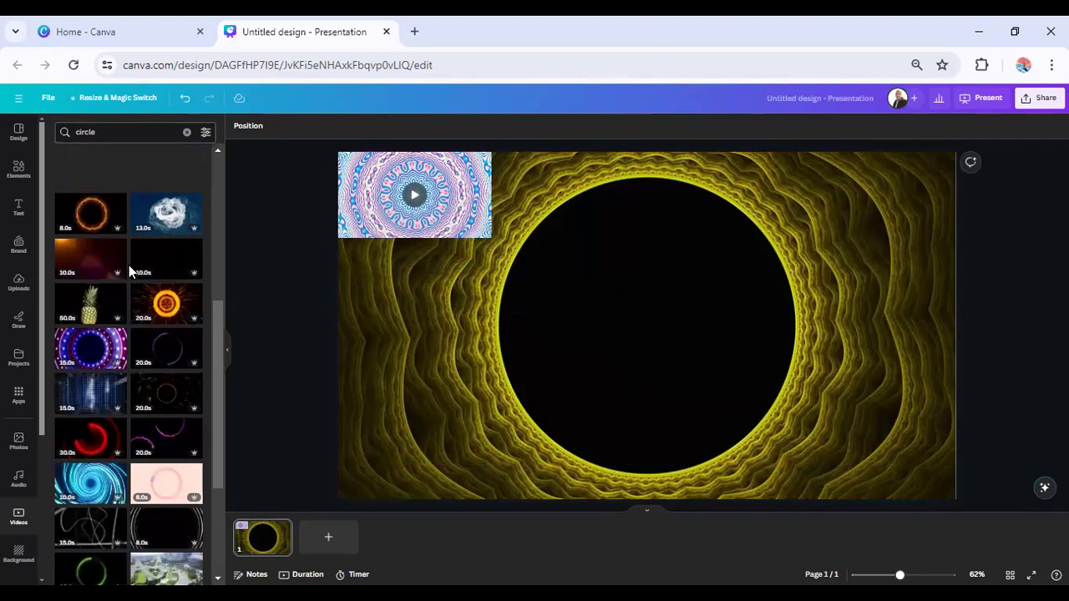
scroll(130, 267, down, 3)
scroll(155, 376, down, 4)
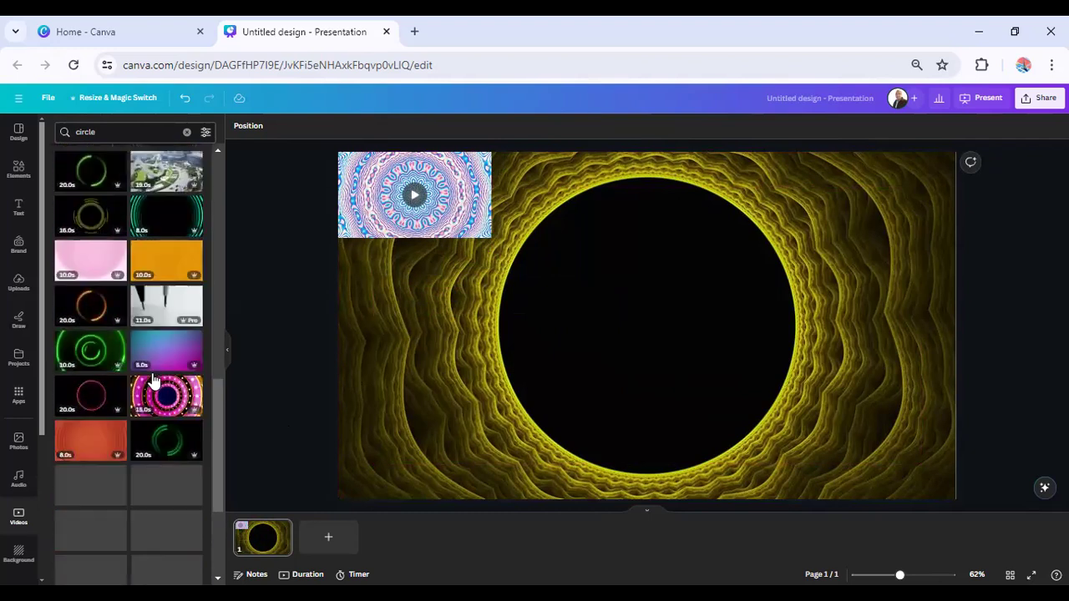
click(163, 355)
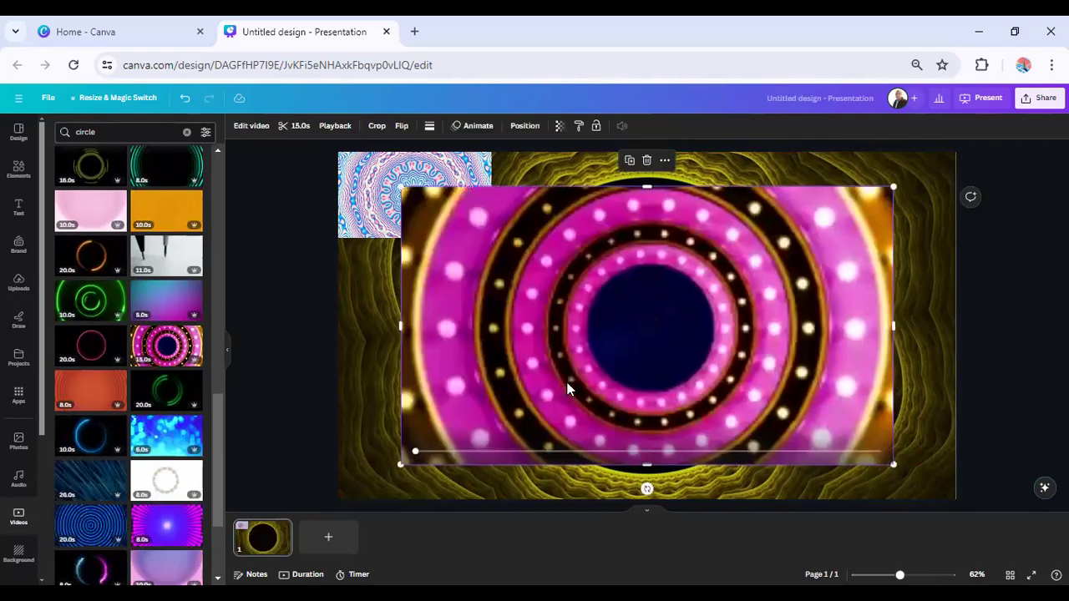
drag(400, 187, 609, 303)
drag(664, 346, 555, 202)
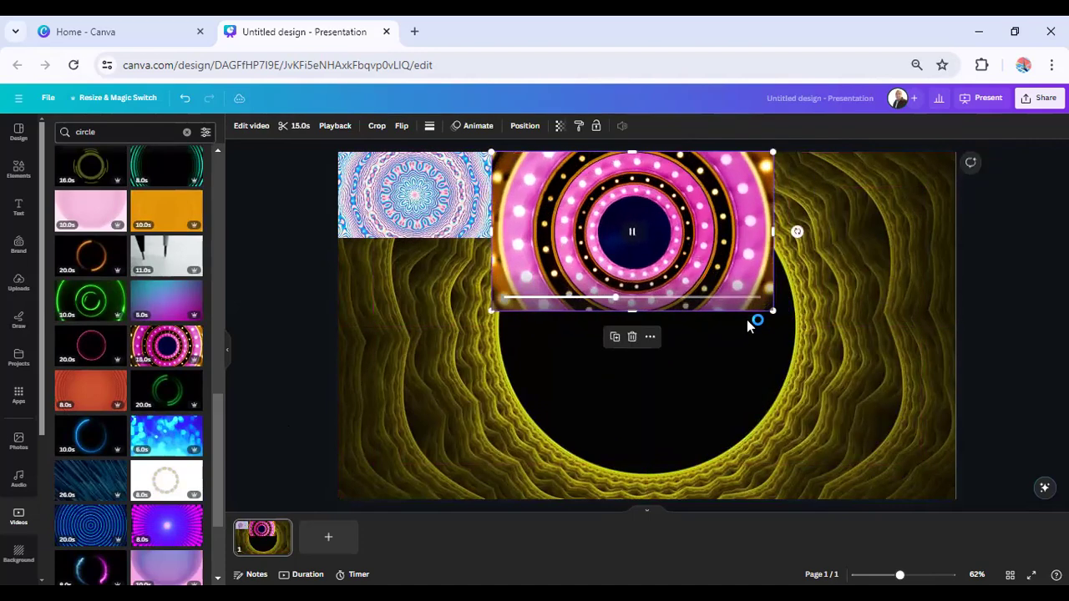
drag(770, 315, 654, 216)
click(249, 399)
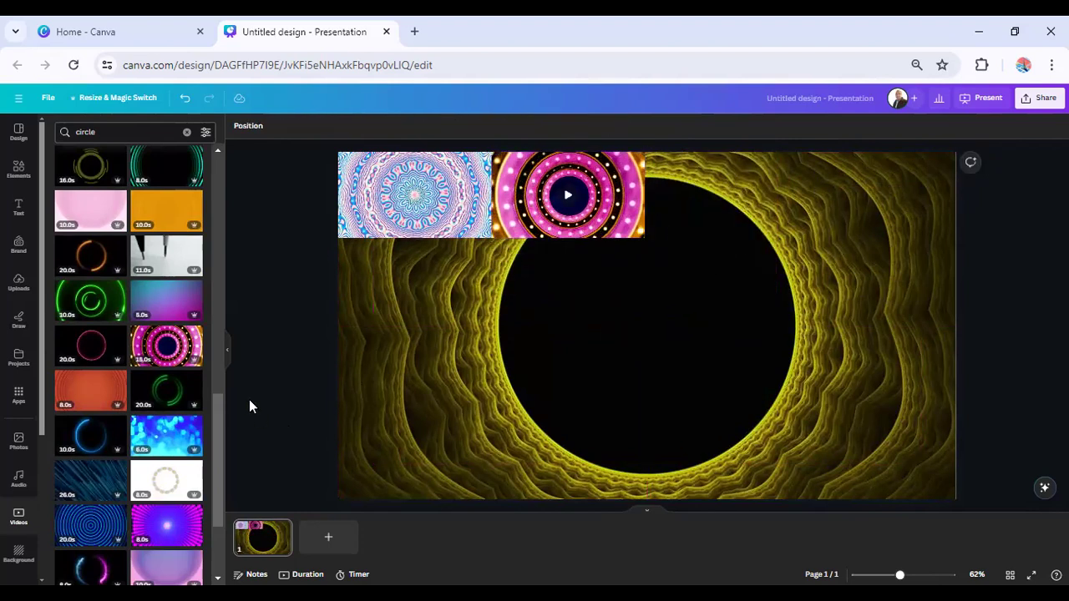
Step: Add the rainbow ring video, shrink it to about the other videos' size and align it beside the pink-and-black ring video
scroll(165, 405, down, 3)
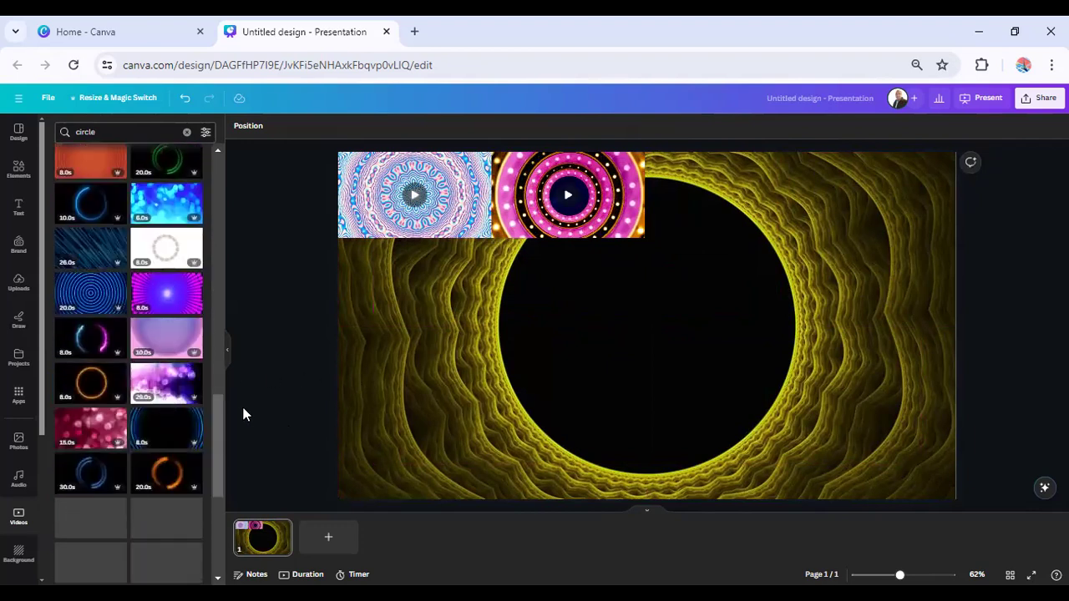
scroll(124, 441, down, 5)
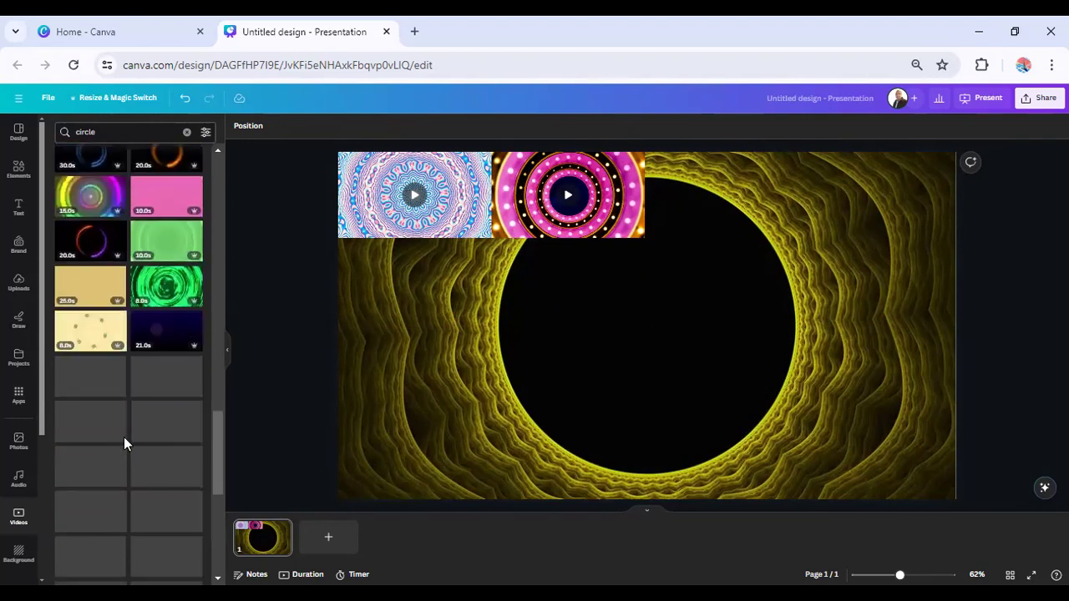
click(97, 197)
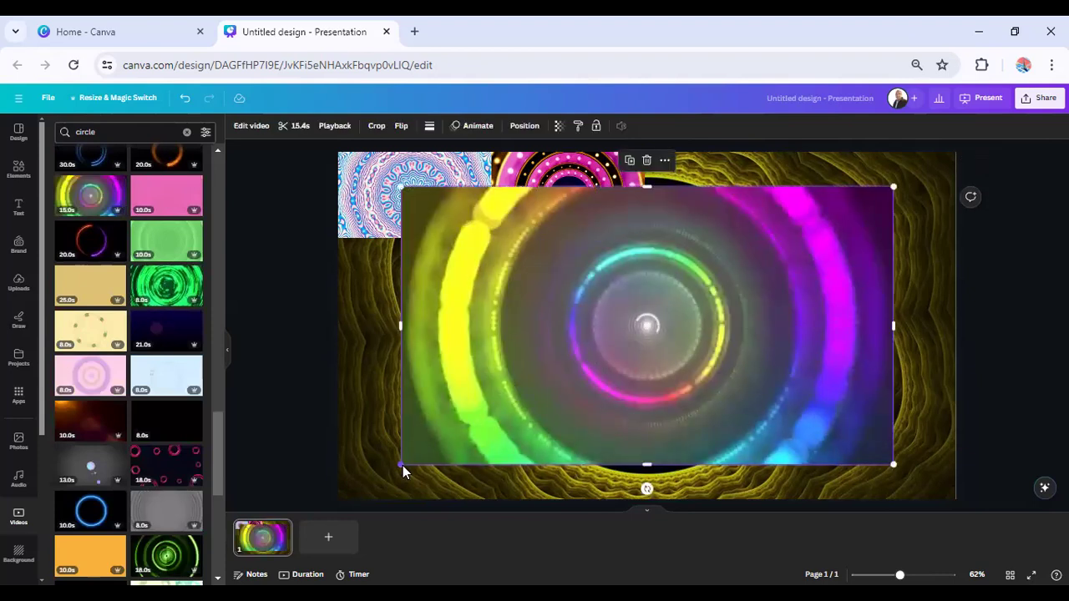
drag(398, 465, 711, 289)
drag(816, 222, 744, 181)
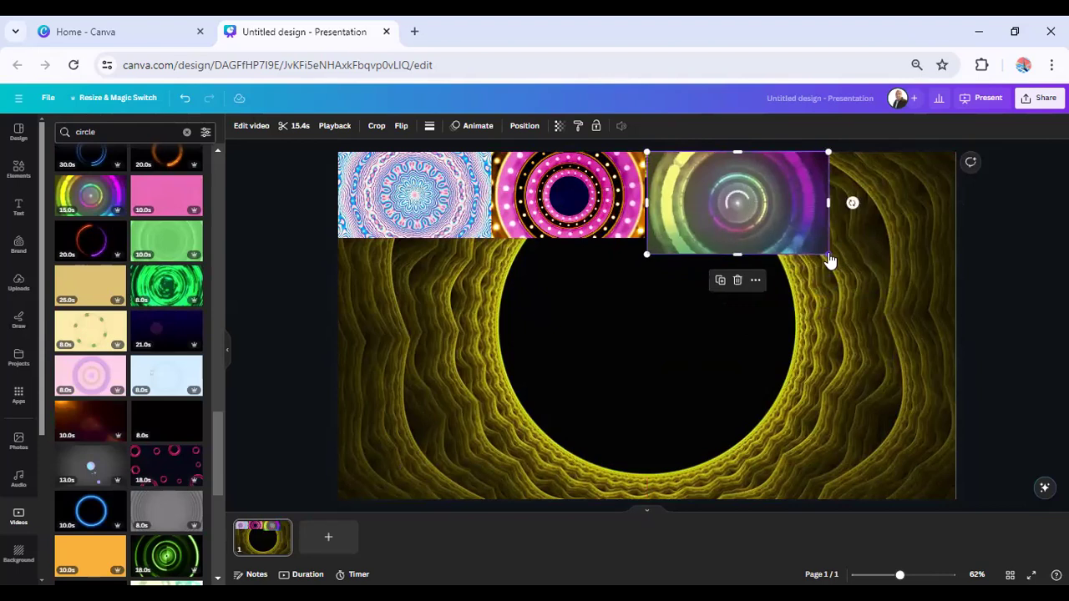
drag(827, 254, 797, 238)
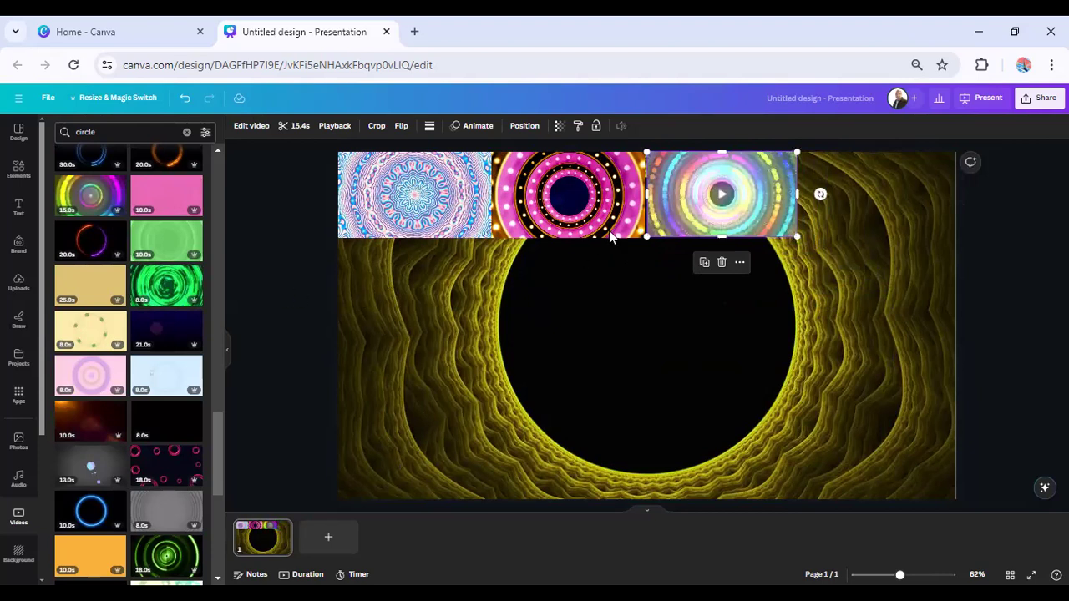
click(661, 223)
drag(677, 187, 674, 188)
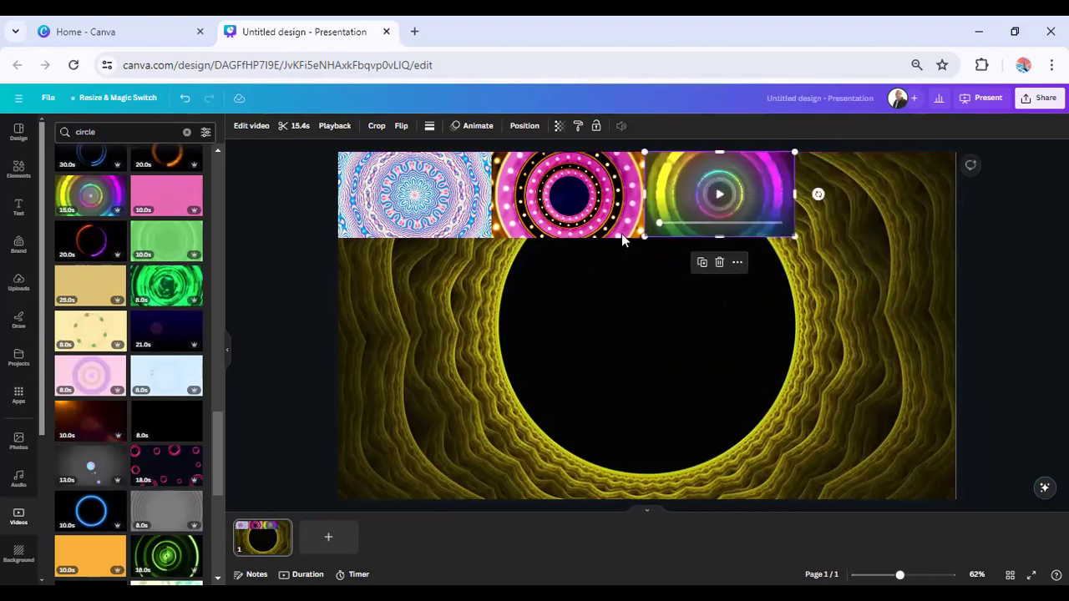
click(247, 368)
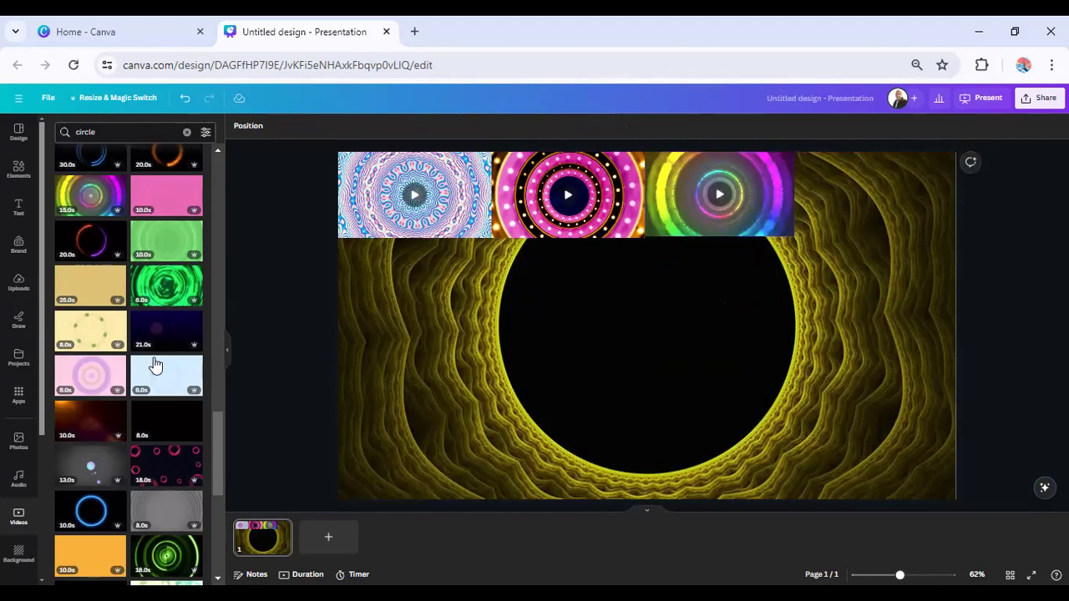
Step: Add the green glowing rings video, shrink it and stretch it to fill the gap between the rainbow ring video and the page's top-right corner
scroll(161, 345, down, 3)
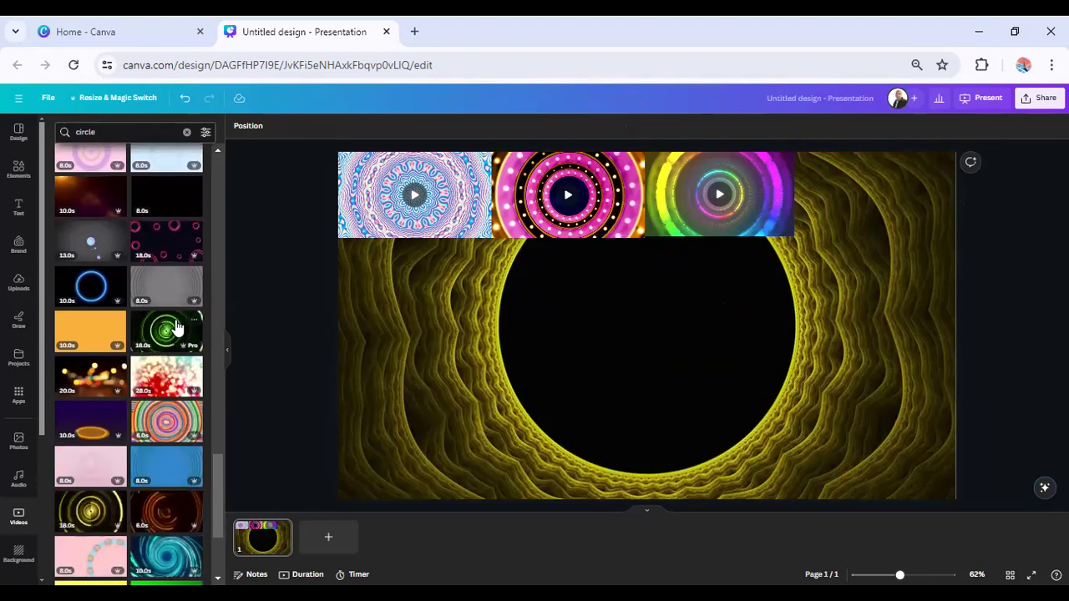
click(172, 328)
drag(406, 465, 723, 329)
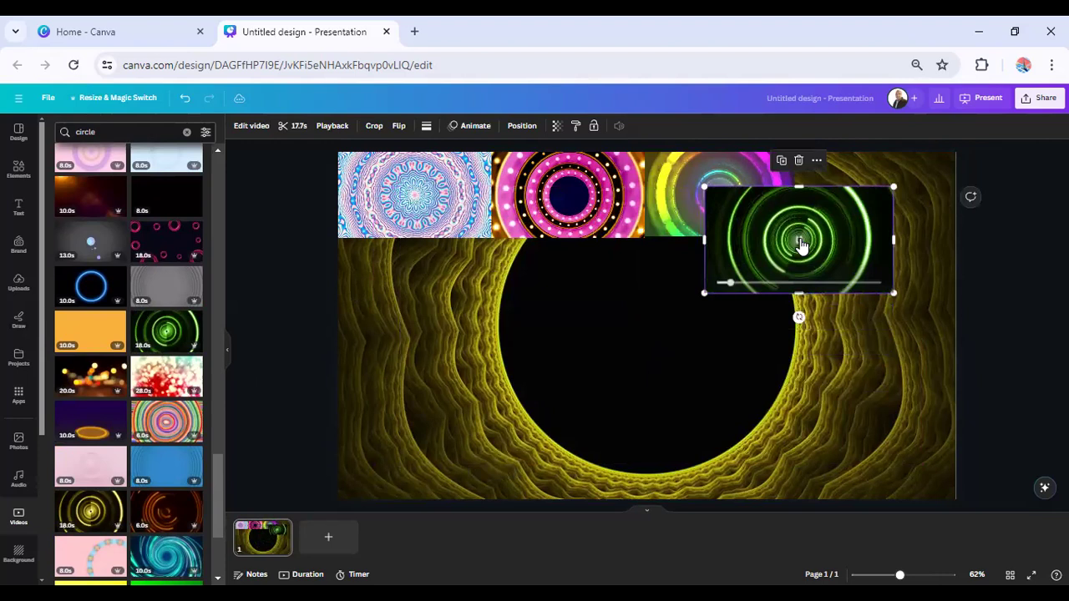
drag(836, 219, 911, 185)
drag(780, 258, 824, 234)
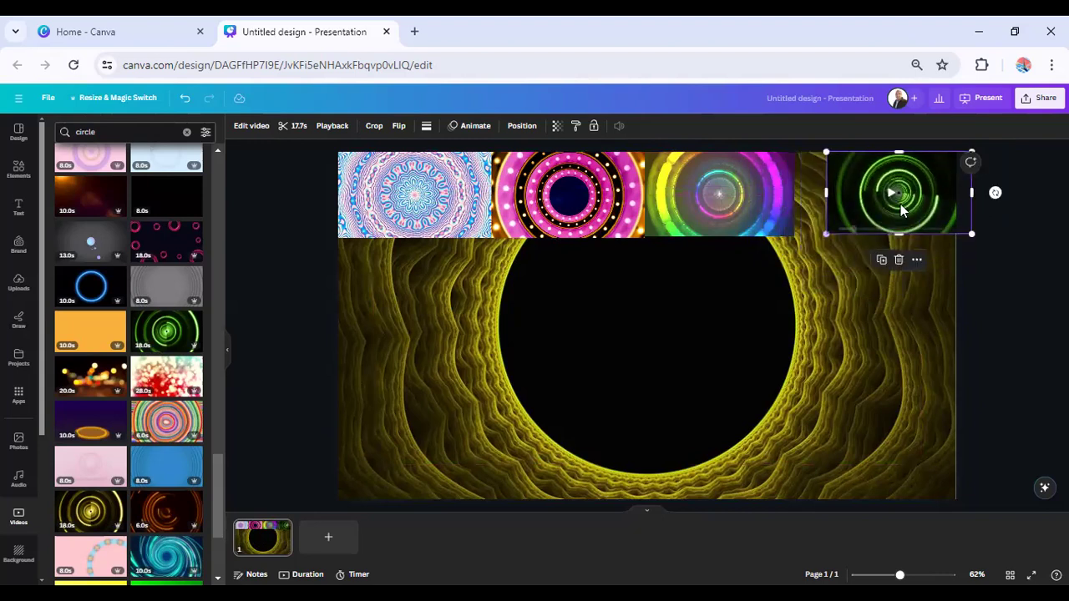
drag(890, 208, 872, 210)
mouse_move(939, 234)
mouse_down()
mouse_move(960, 240)
mouse_move(949, 233)
mouse_up()
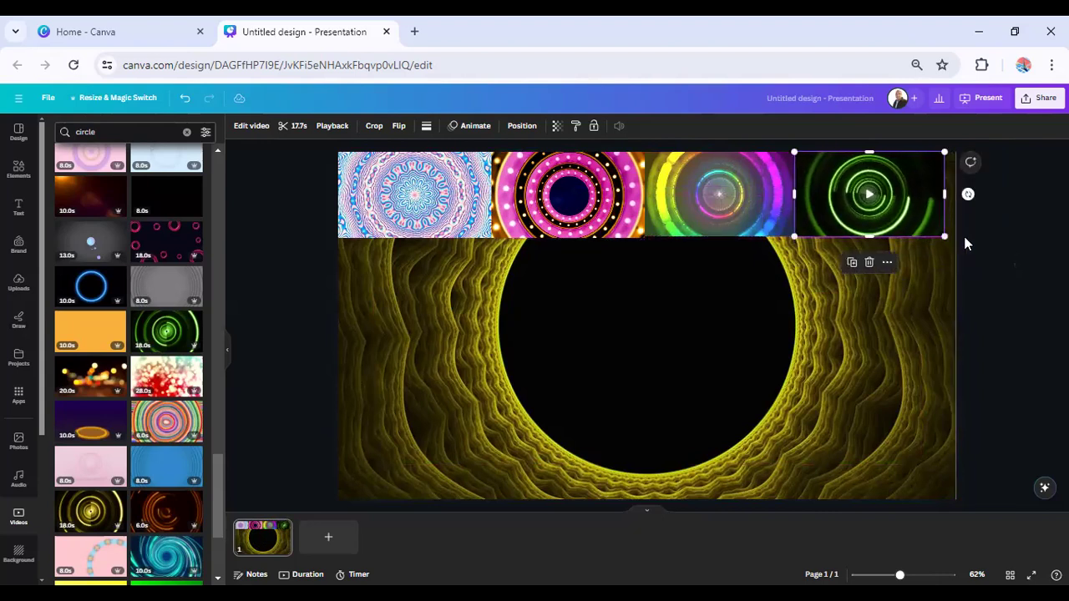
drag(943, 195, 953, 197)
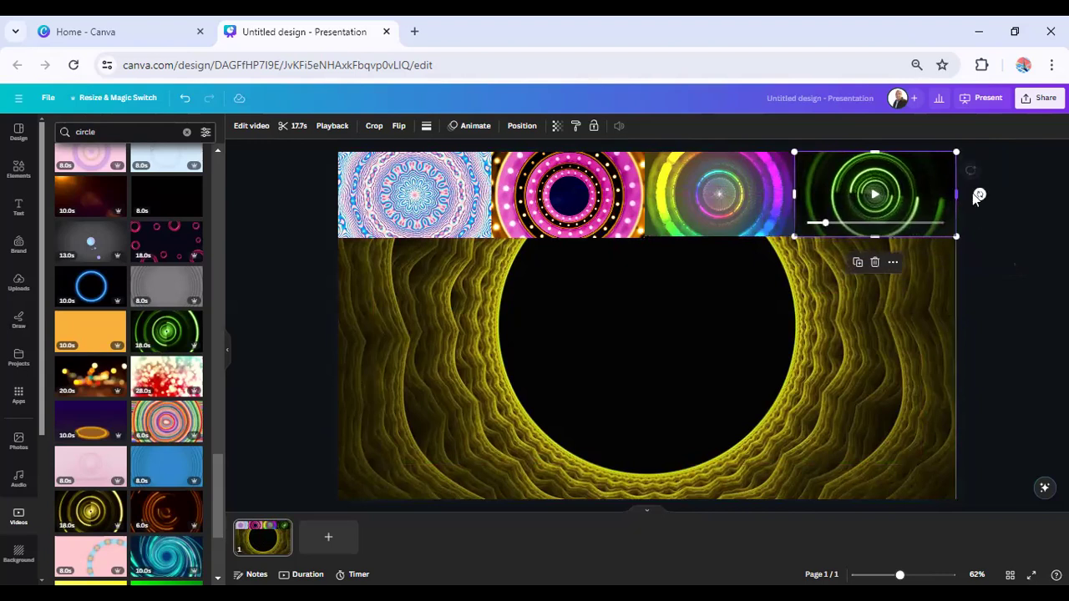
click(979, 209)
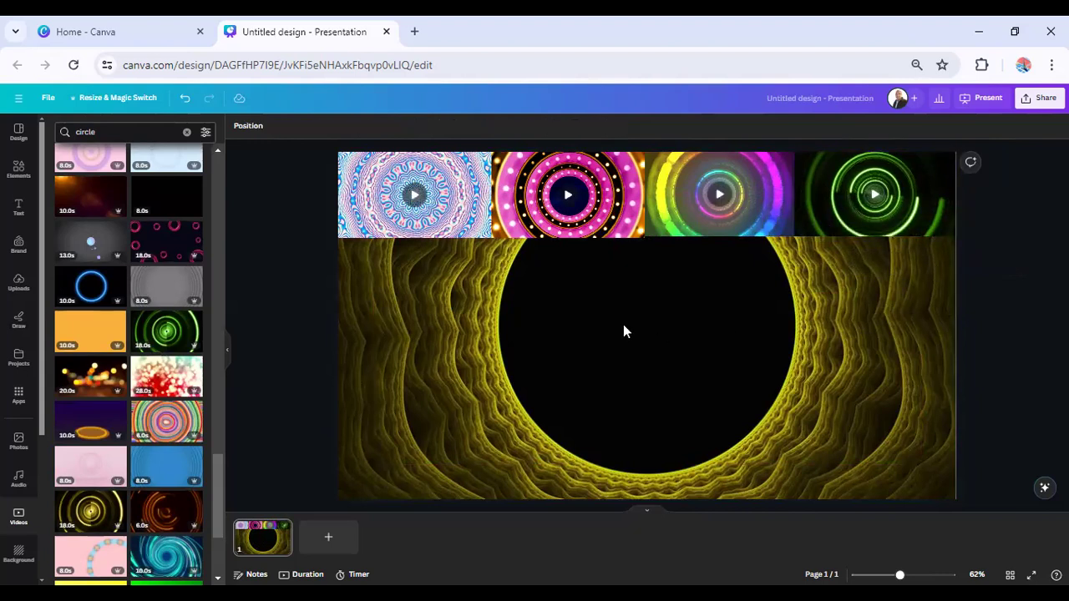
Step: Duplicate the row of four circle videos and place the copy along the page's bottom edge
drag(730, 255, 976, 243)
click(645, 263)
drag(664, 218, 659, 475)
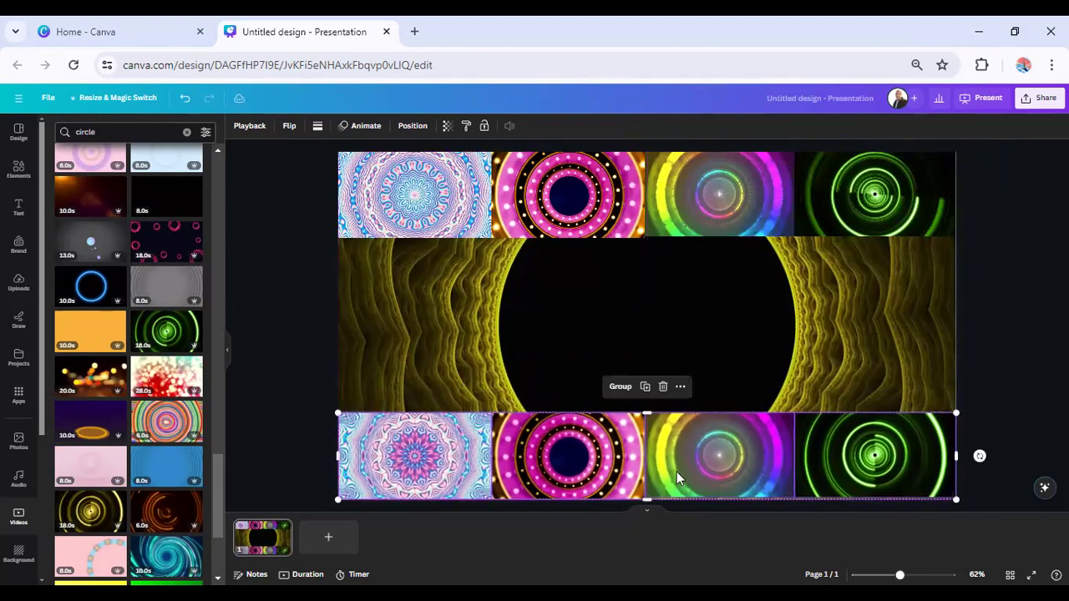
click(974, 340)
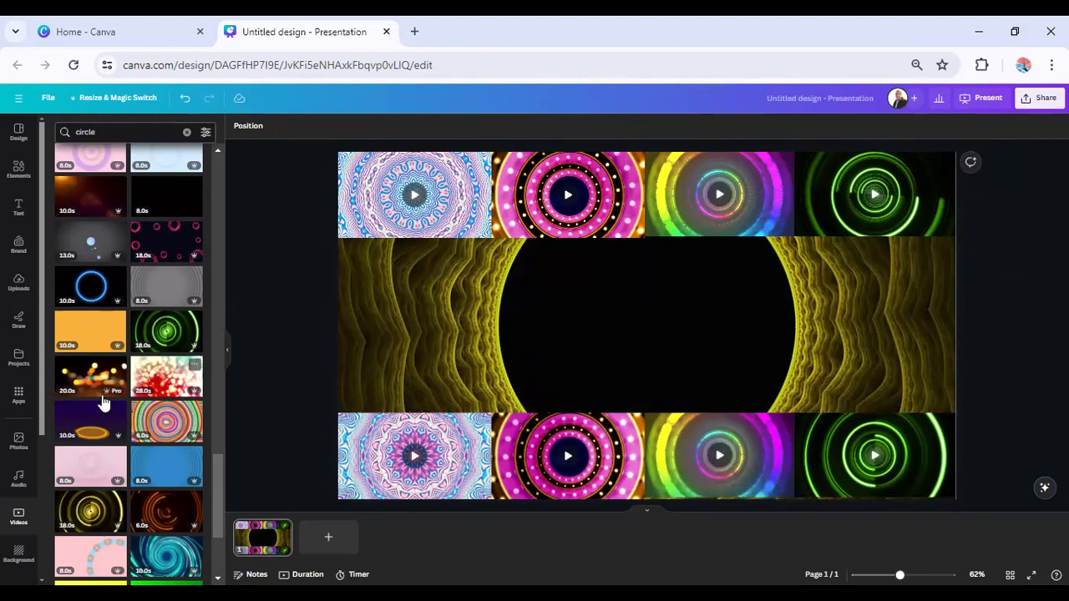
Step: Try the blue-and-red and blurred-lights backgrounds from the recently used ones, and set the aurora image as the page background
scroll(13, 417, down, 3)
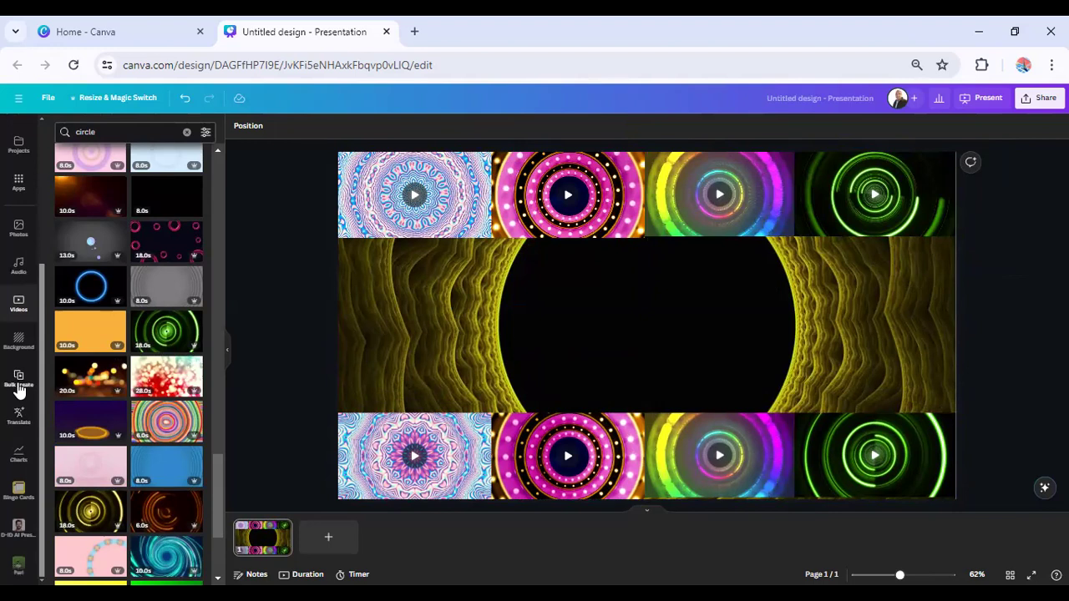
click(18, 341)
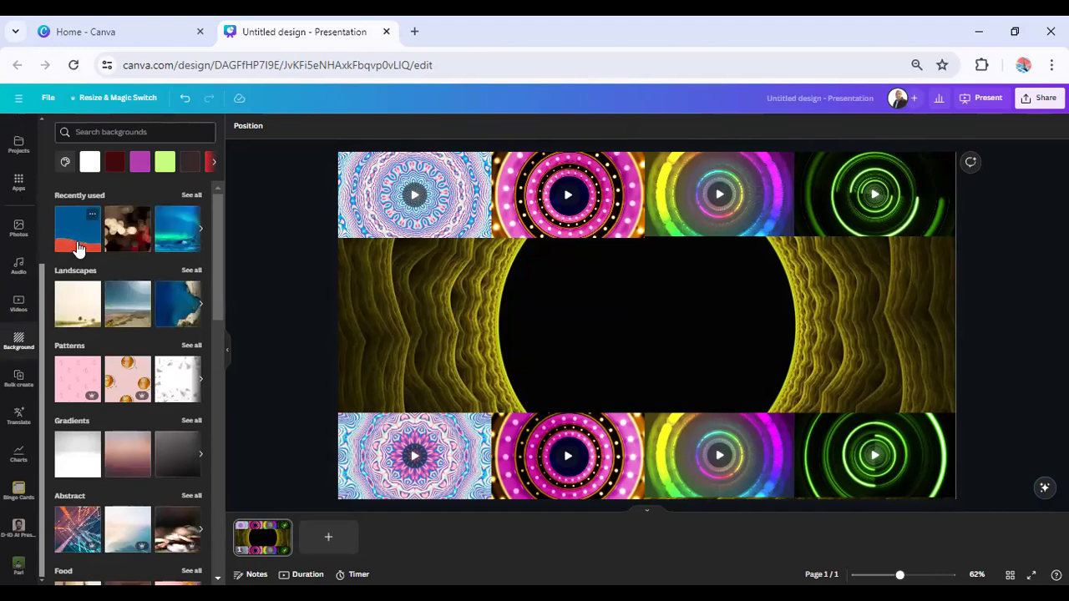
click(79, 247)
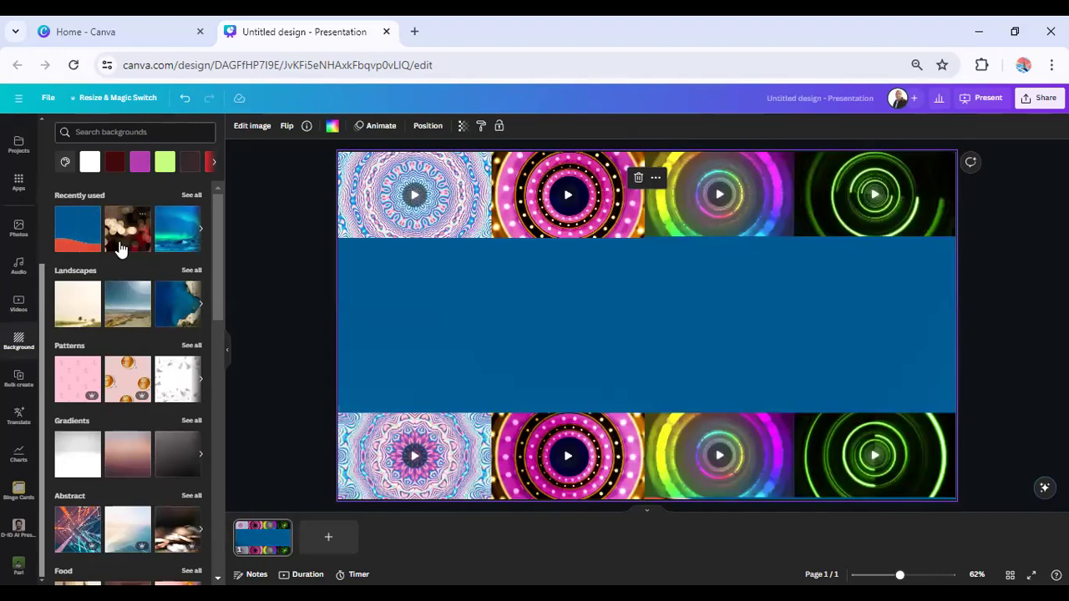
click(120, 248)
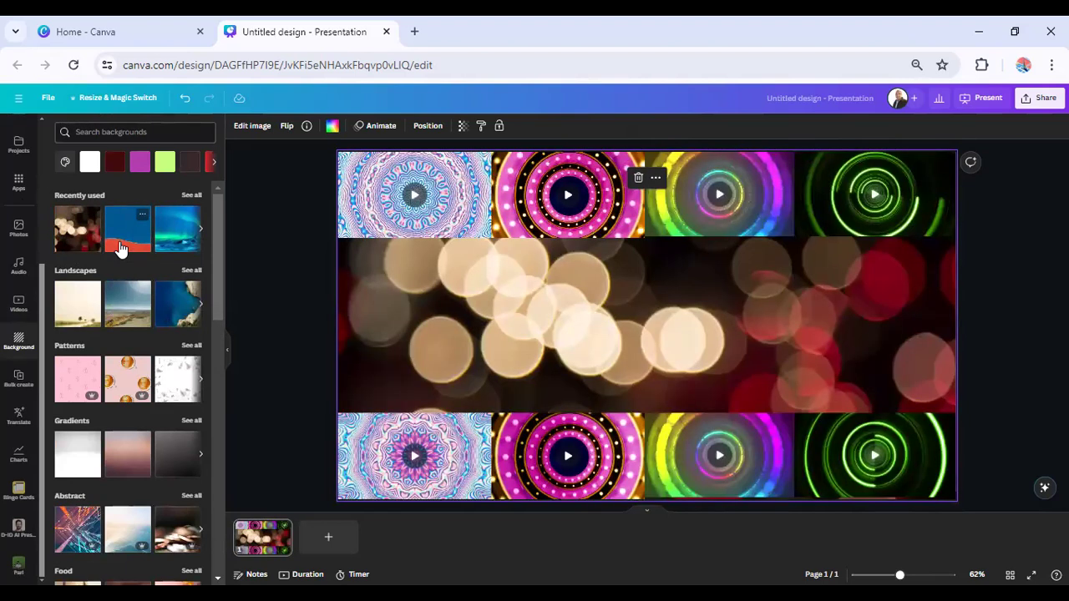
click(177, 245)
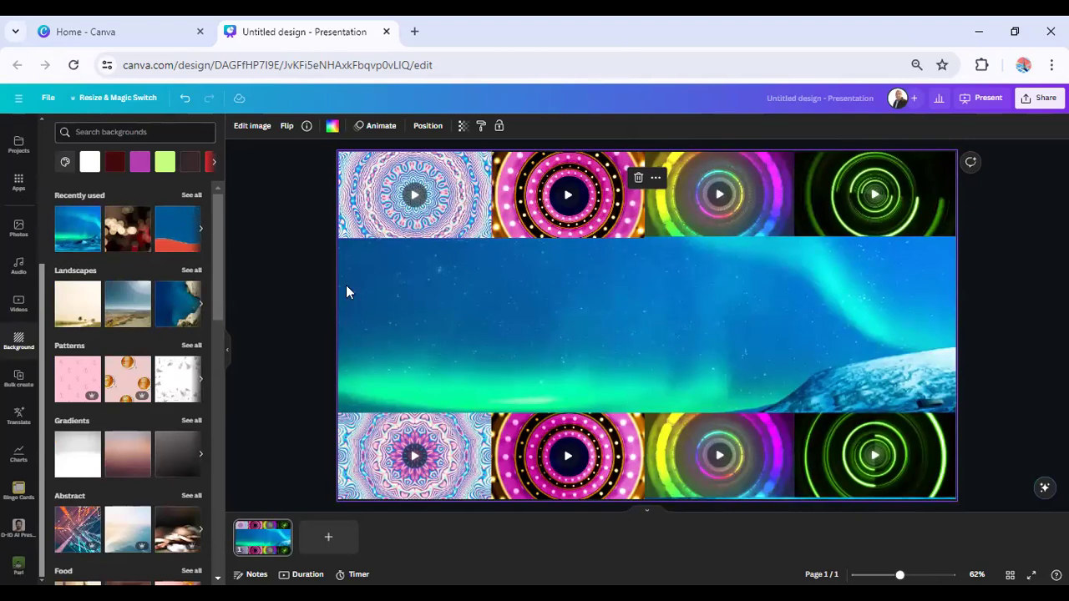
Step: Add the curved green "Coffee Break" font combination to the page
click(12, 417)
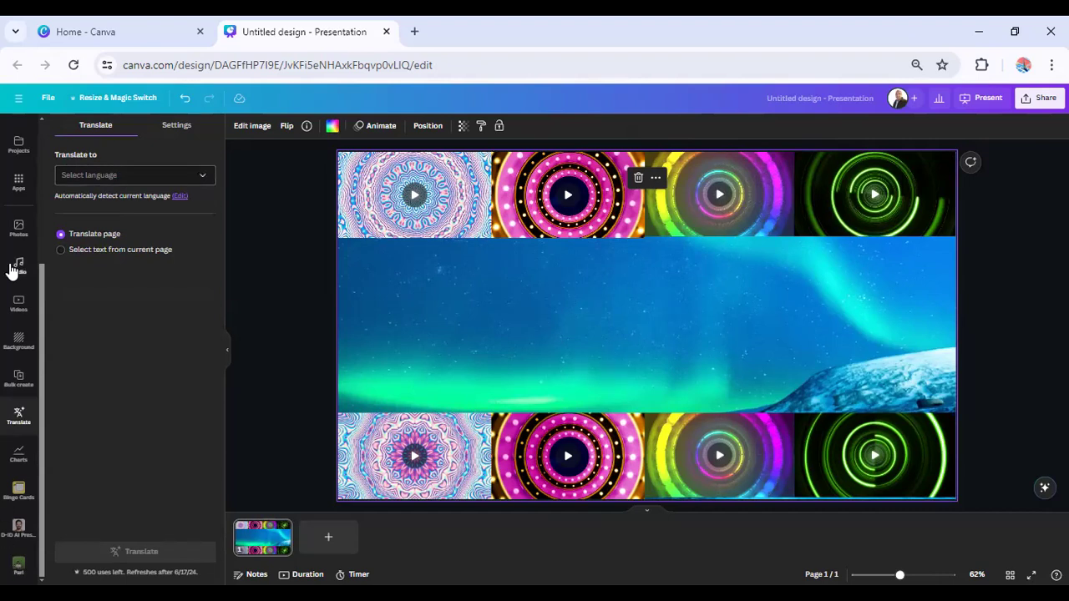
scroll(12, 272, up, 3)
click(18, 222)
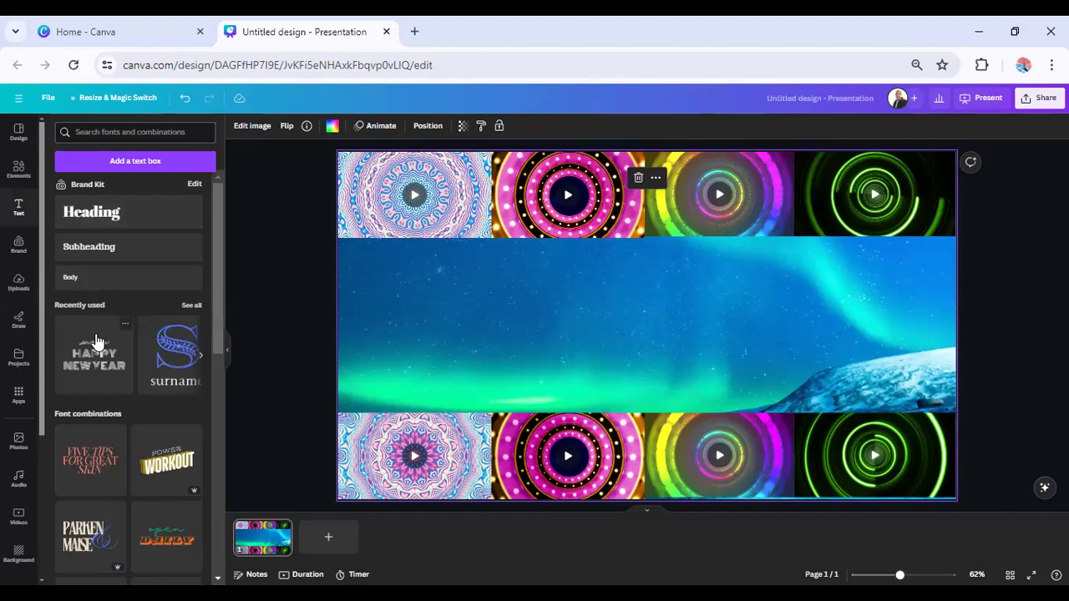
scroll(93, 377, down, 2)
scroll(93, 377, down, 2)
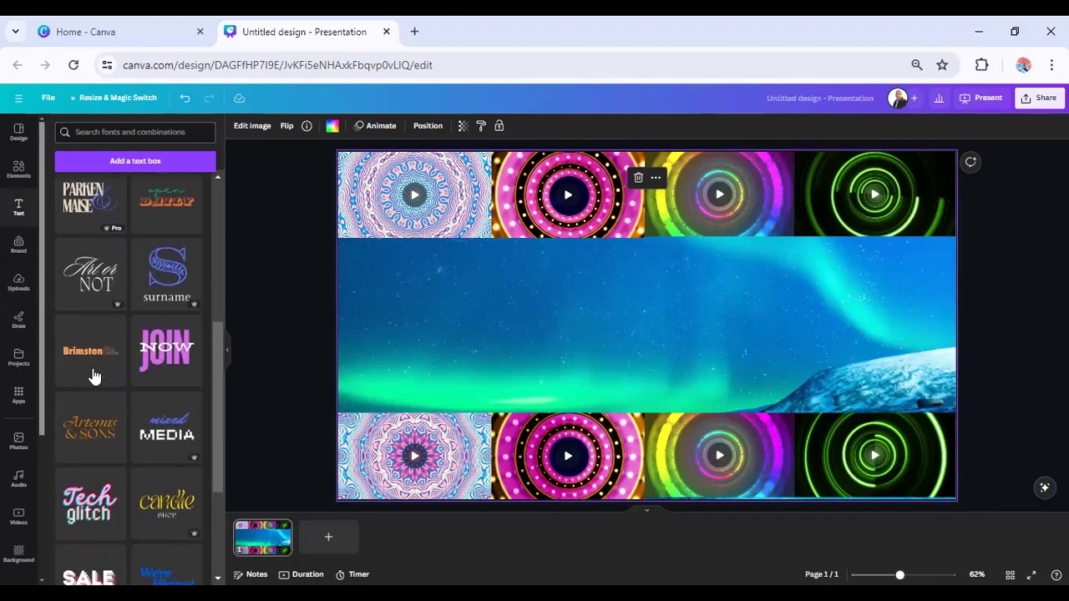
scroll(147, 377, down, 2)
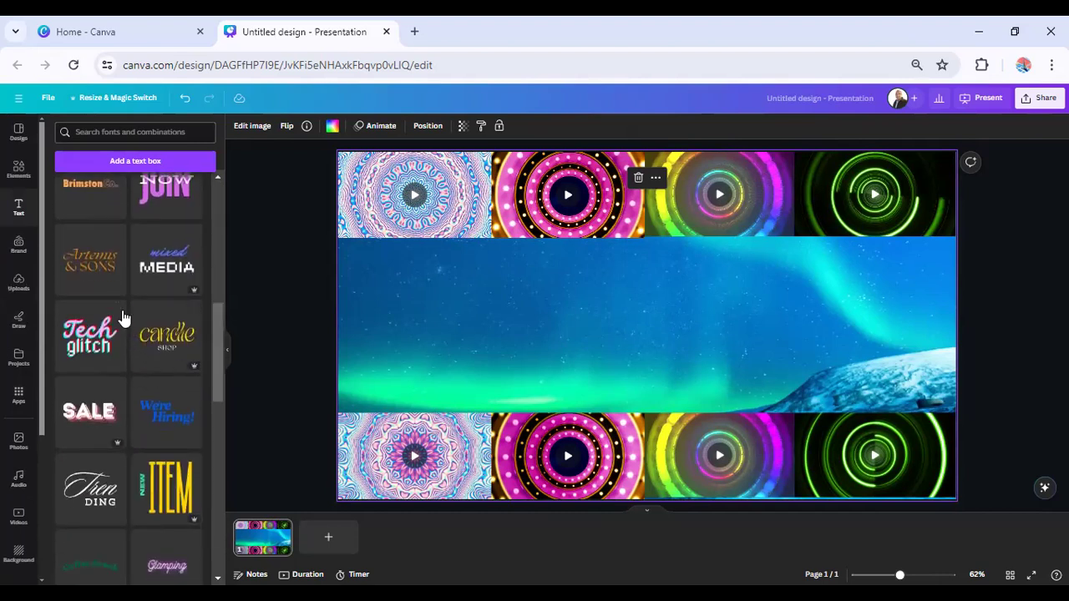
scroll(126, 322, down, 1)
scroll(123, 310, down, 2)
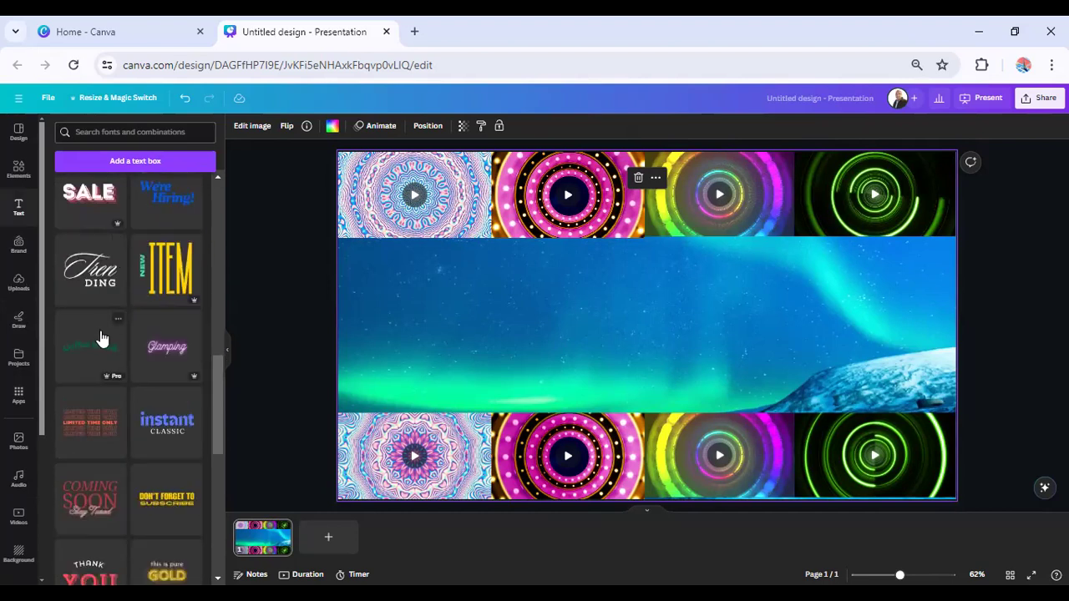
click(92, 360)
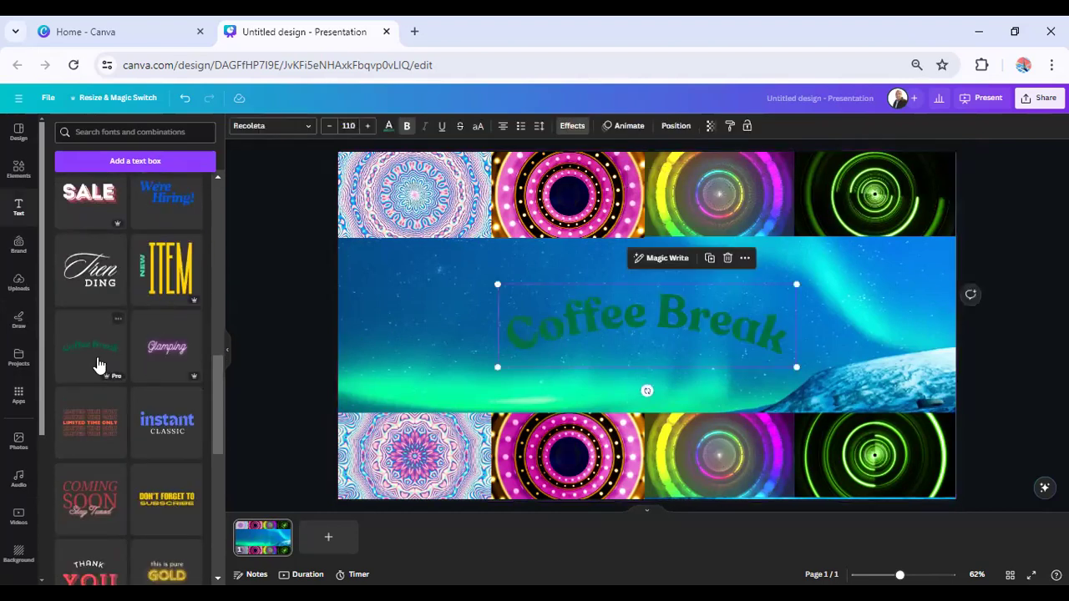
Step: Pull the overlapping copy of the "Coffee Break" text aside, delete it and select the remaining text
right_click(567, 373)
click(516, 305)
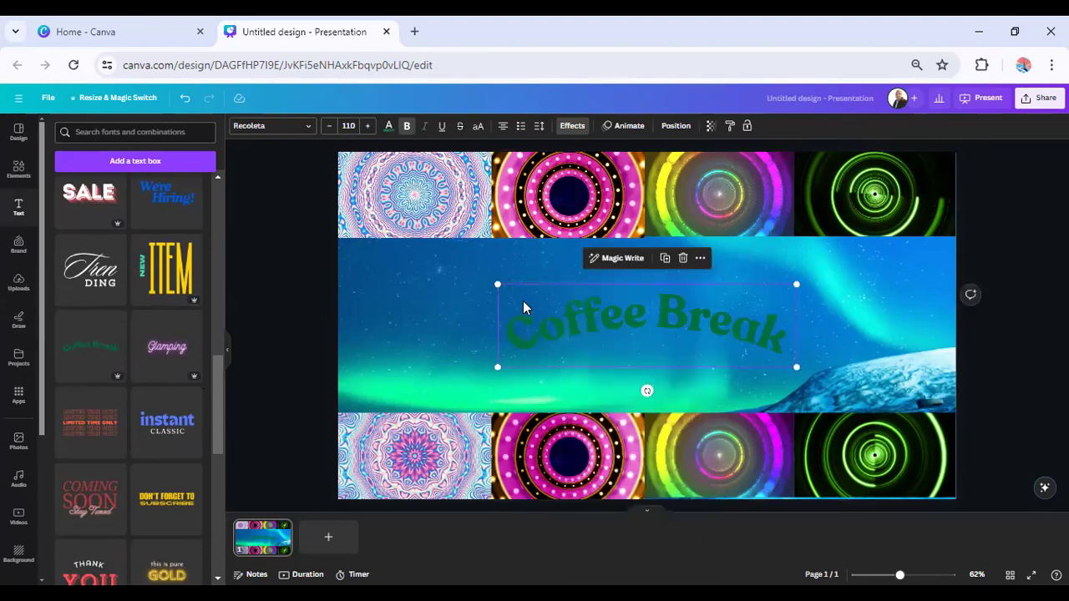
drag(501, 325, 442, 354)
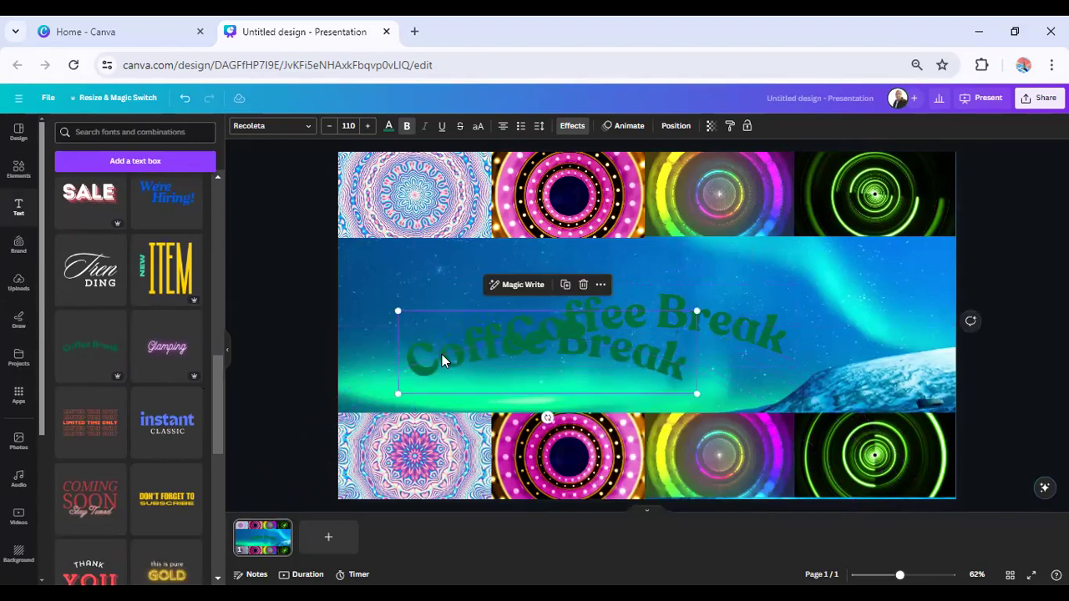
key(Delete)
click(580, 309)
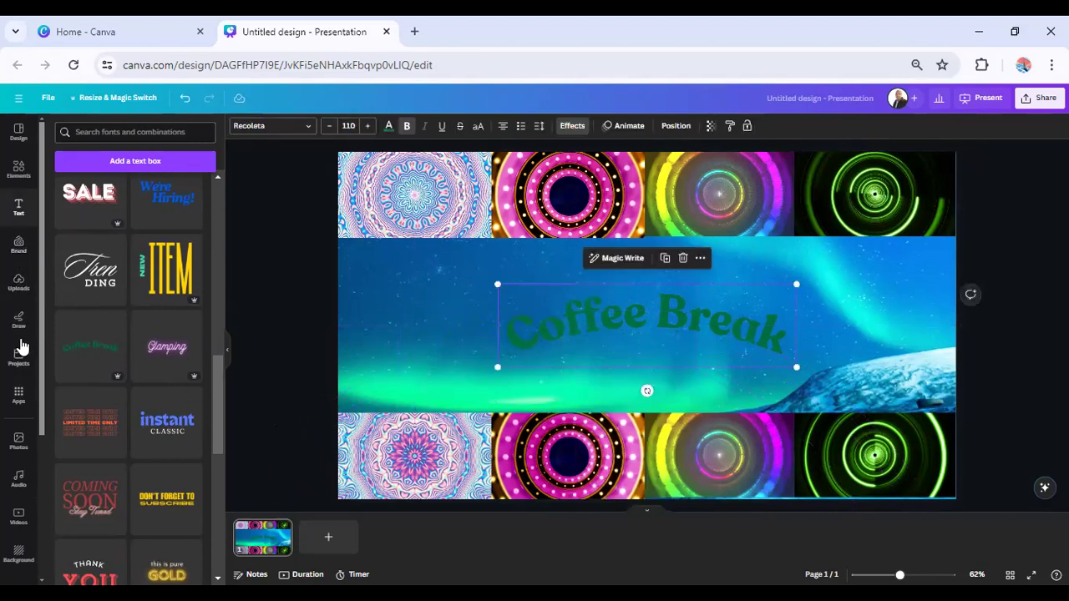
Step: Translate the page into Hindi with the Friendly tone of voice
scroll(31, 422, down, 3)
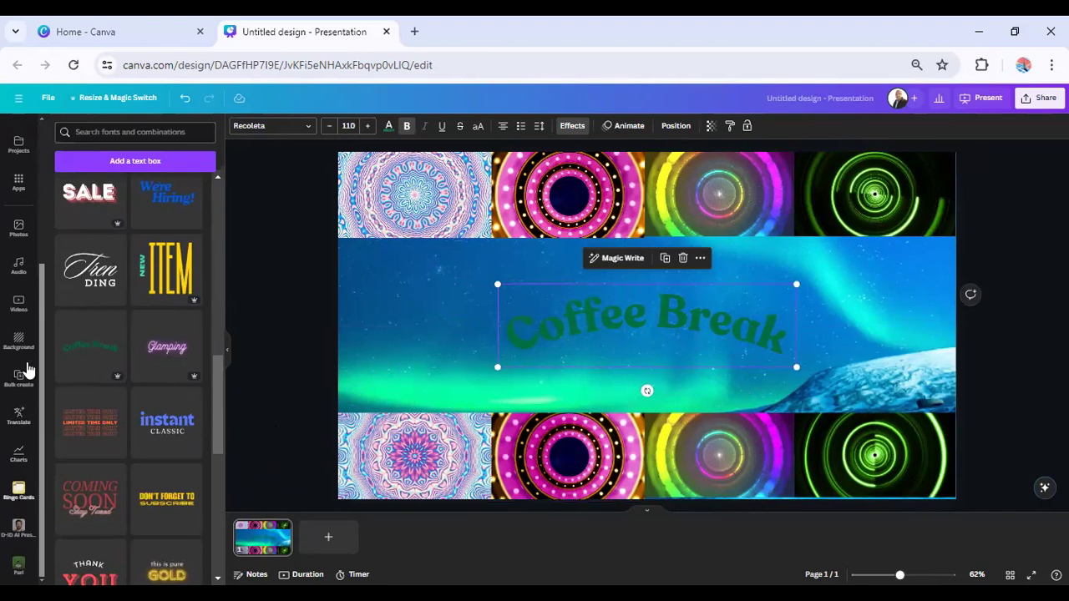
click(20, 415)
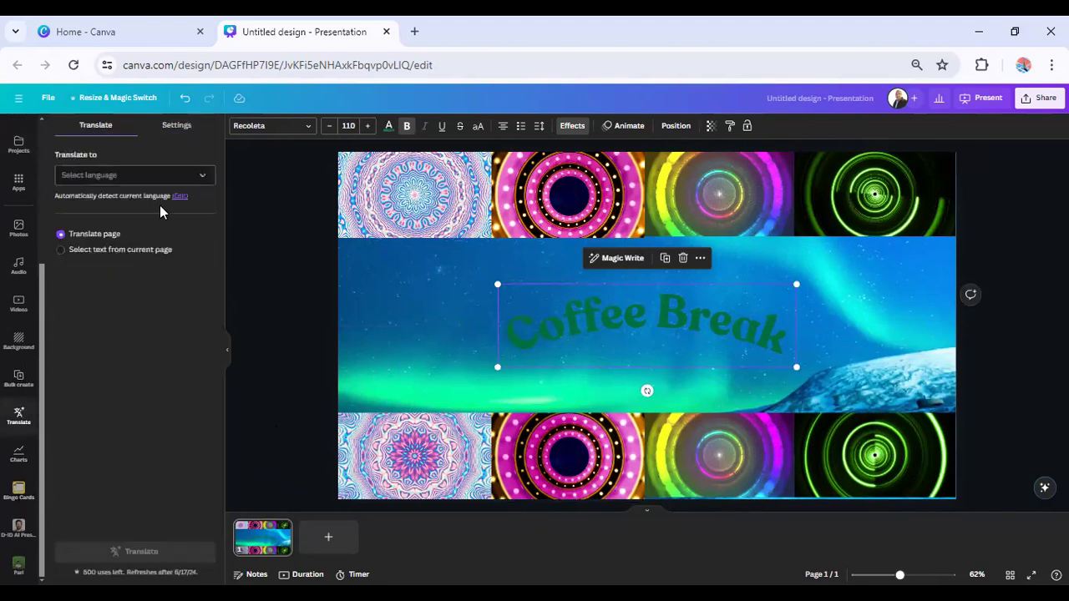
click(151, 175)
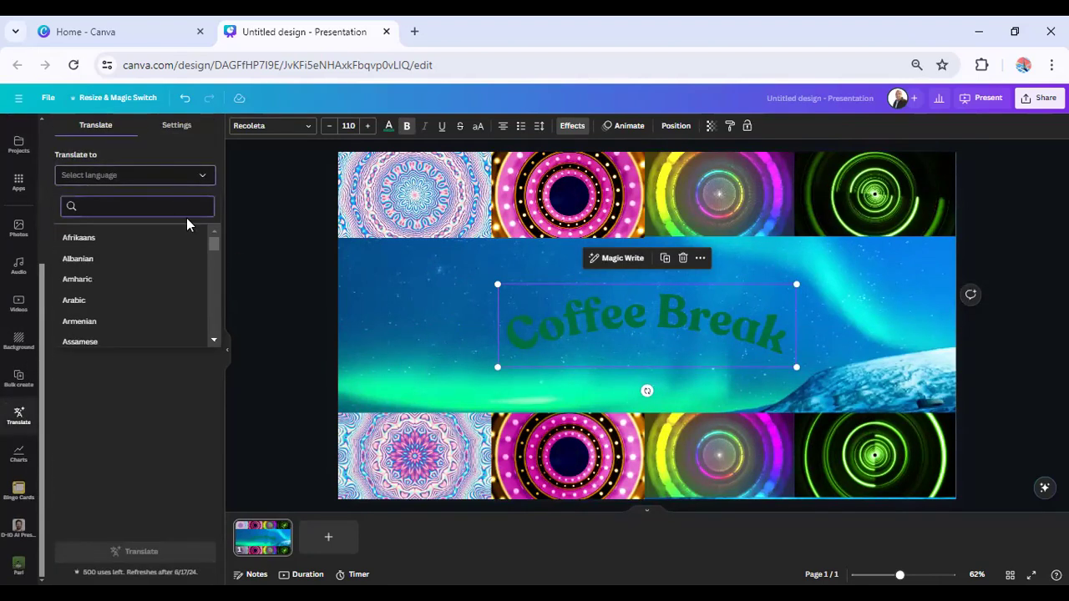
scroll(188, 263, down, 4)
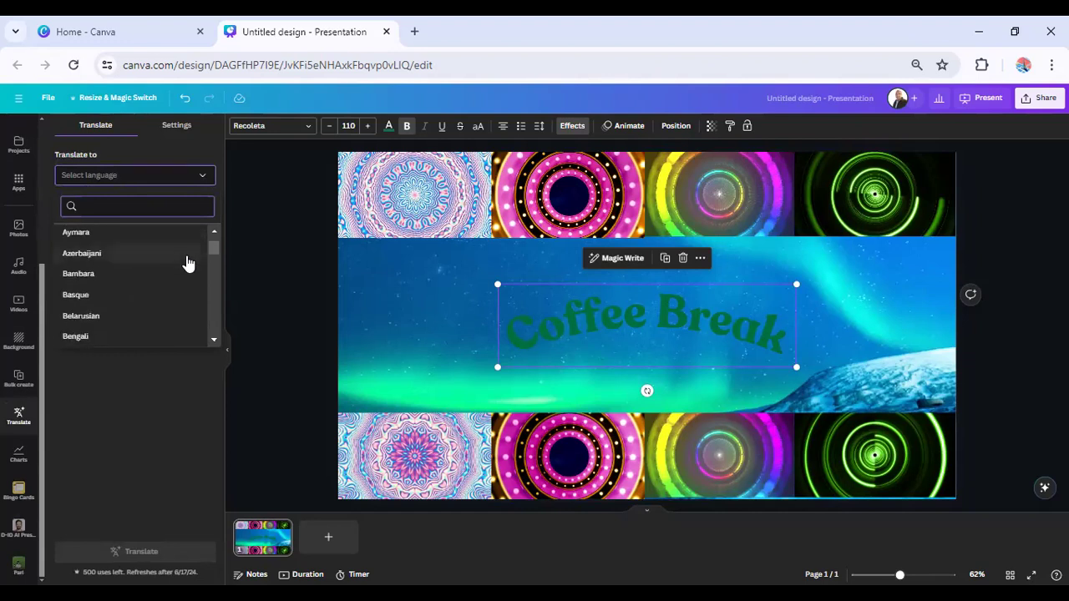
scroll(188, 263, up, 4)
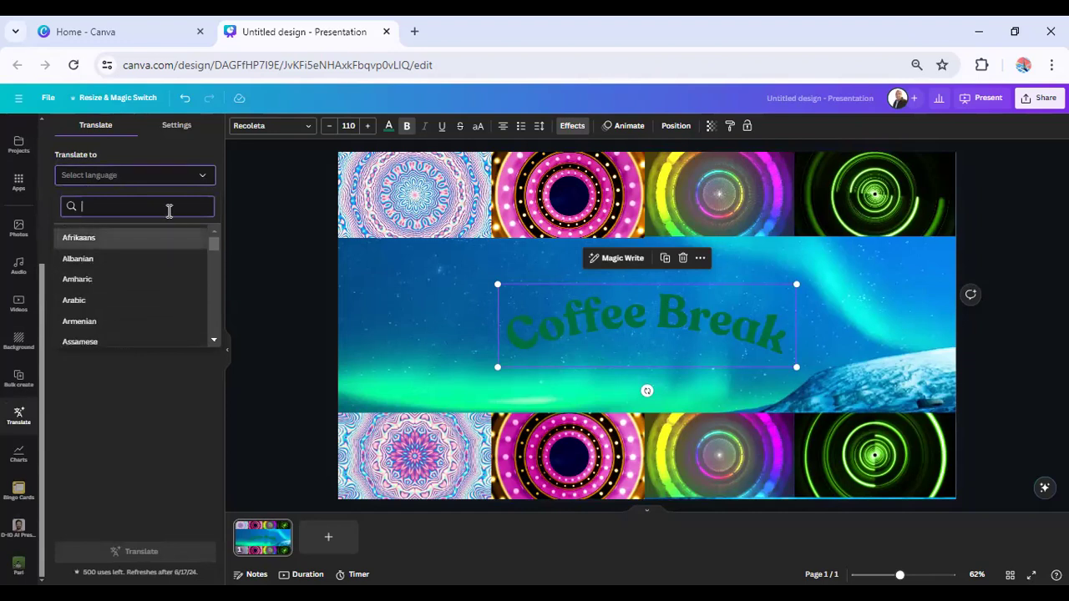
text(hindi)
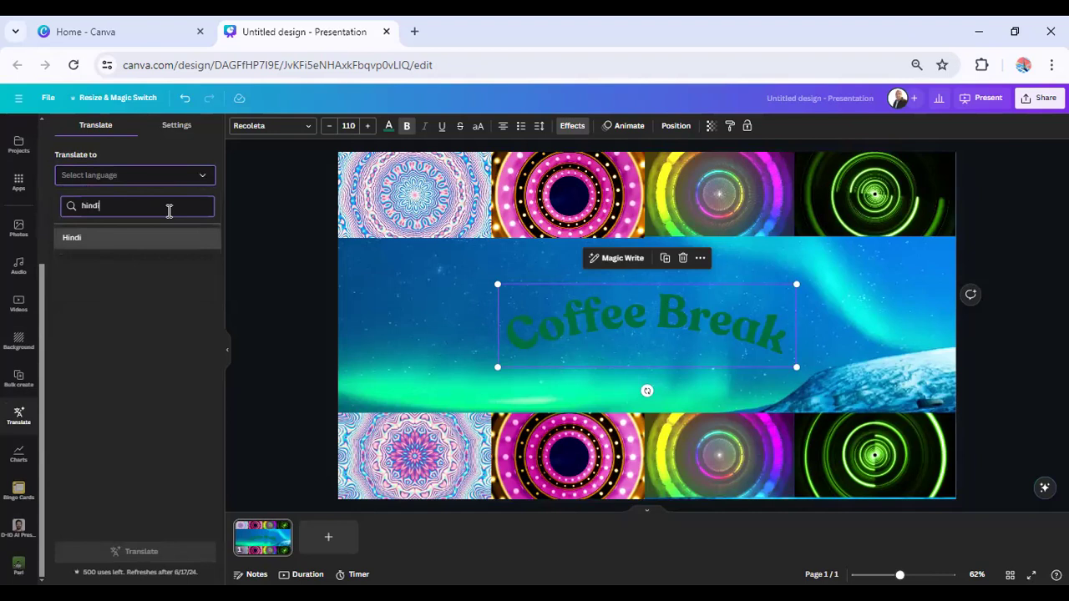
key(Return)
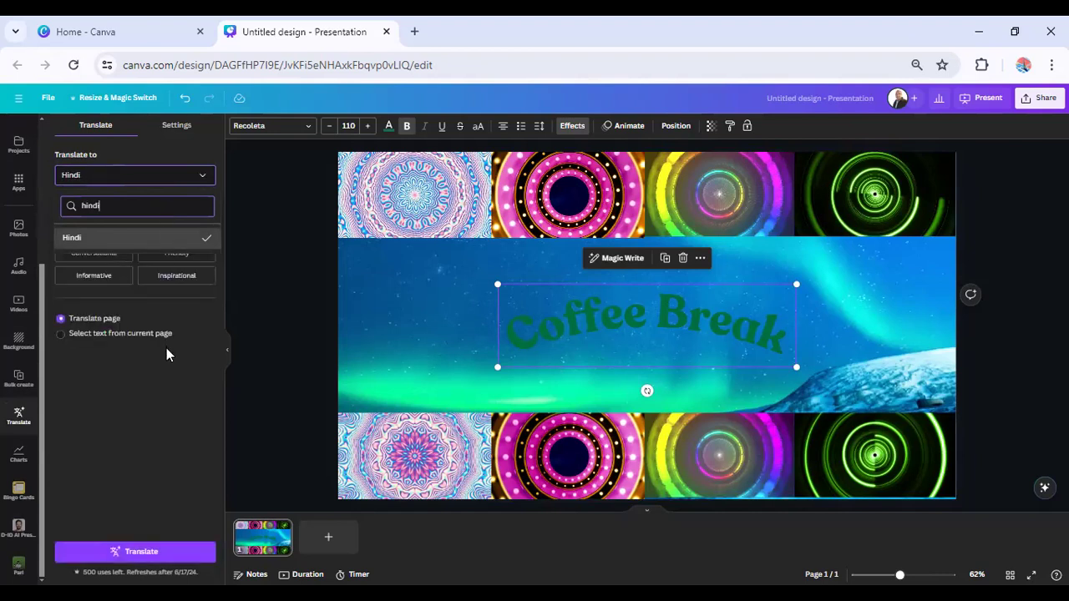
click(192, 242)
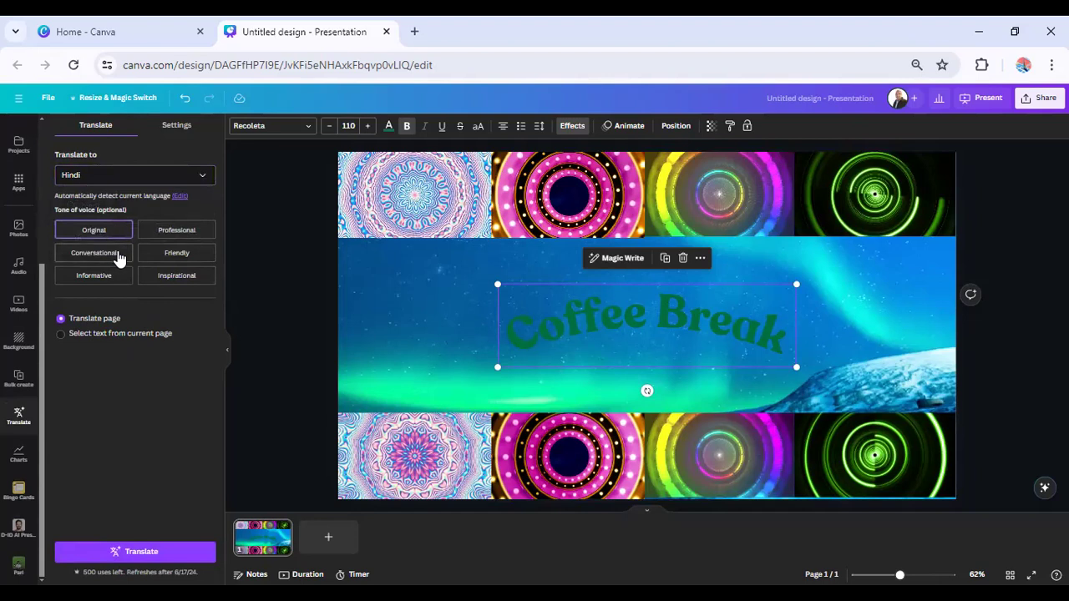
click(172, 254)
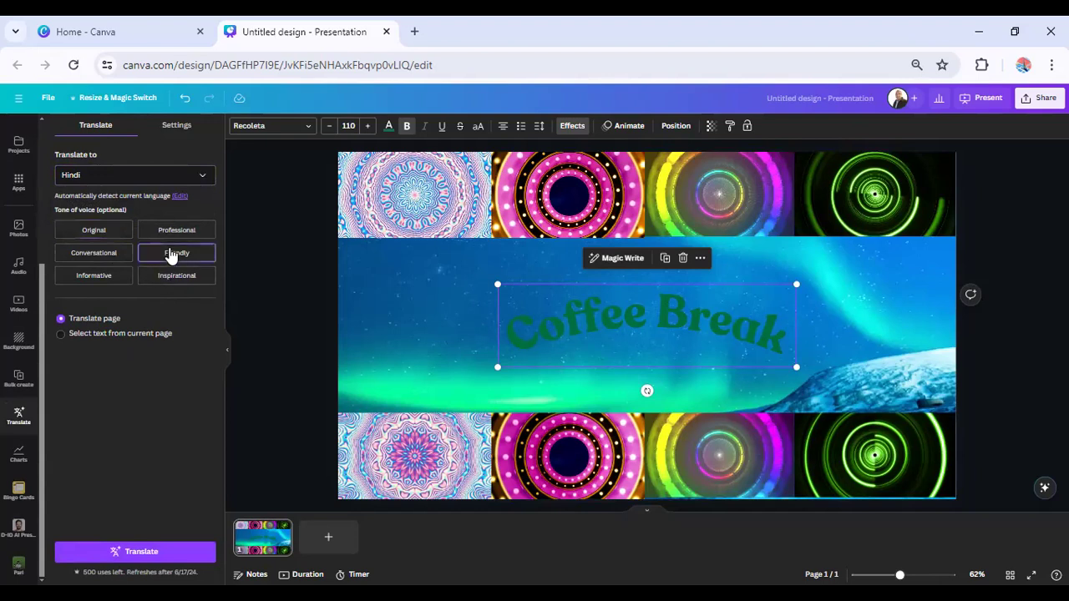
click(145, 552)
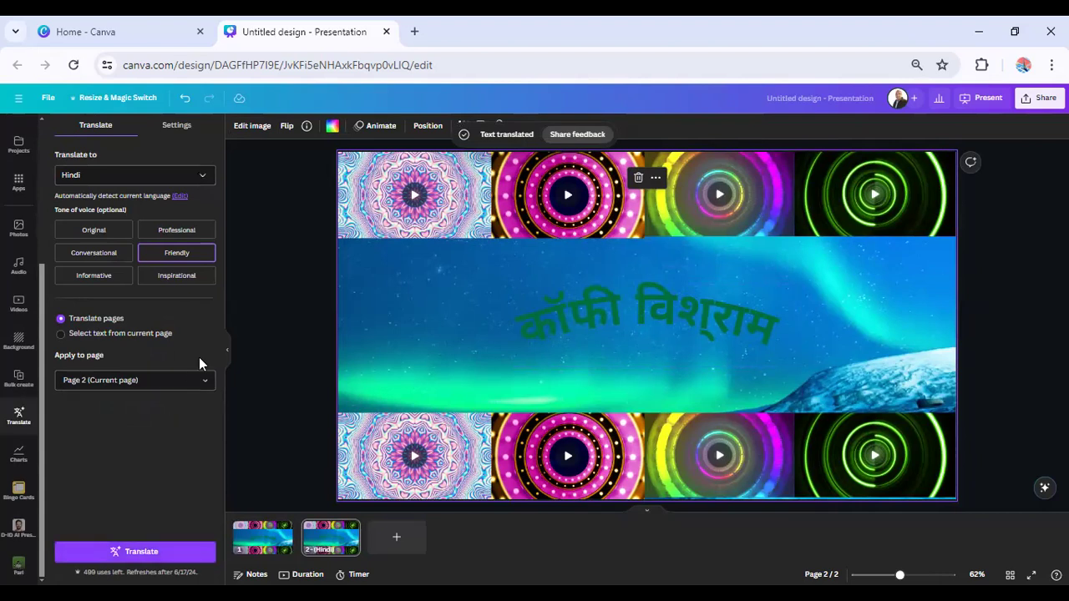
Step: Compare the original page with its Hindi version and delete the Hindi page
click(278, 547)
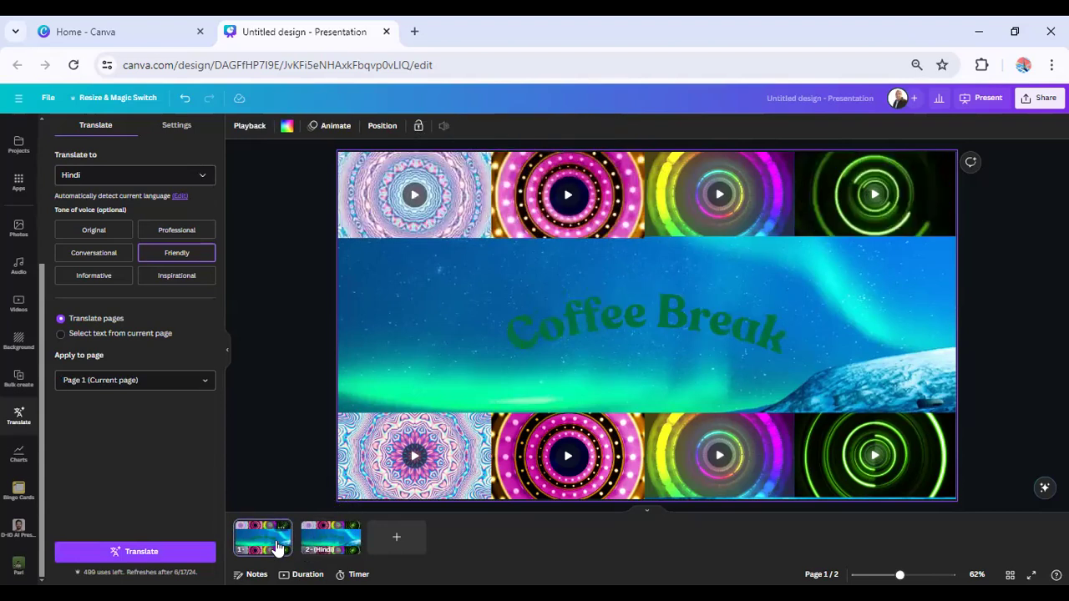
click(327, 539)
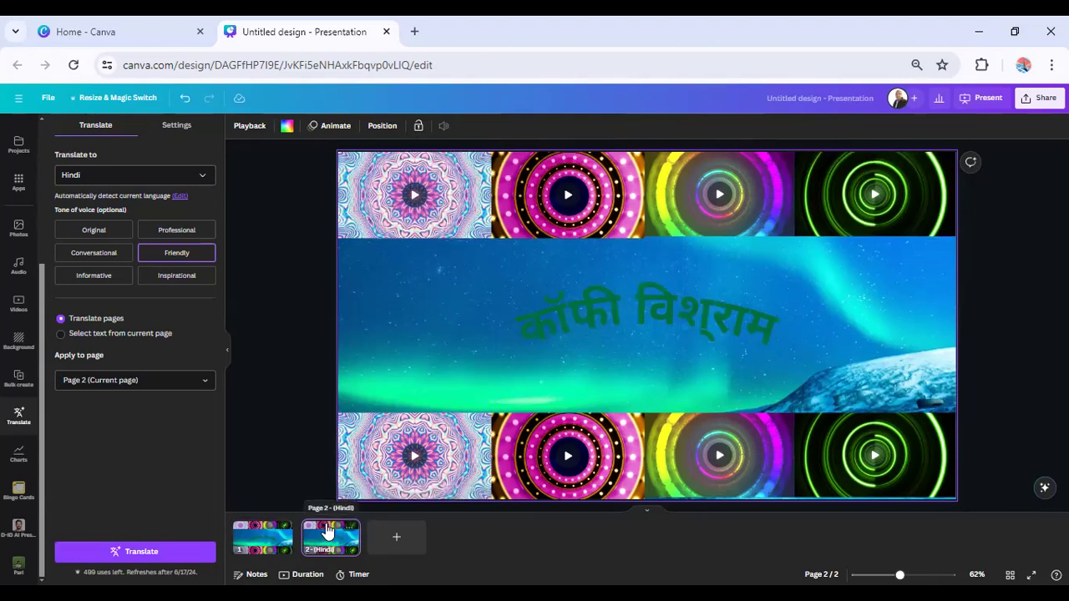
key(Delete)
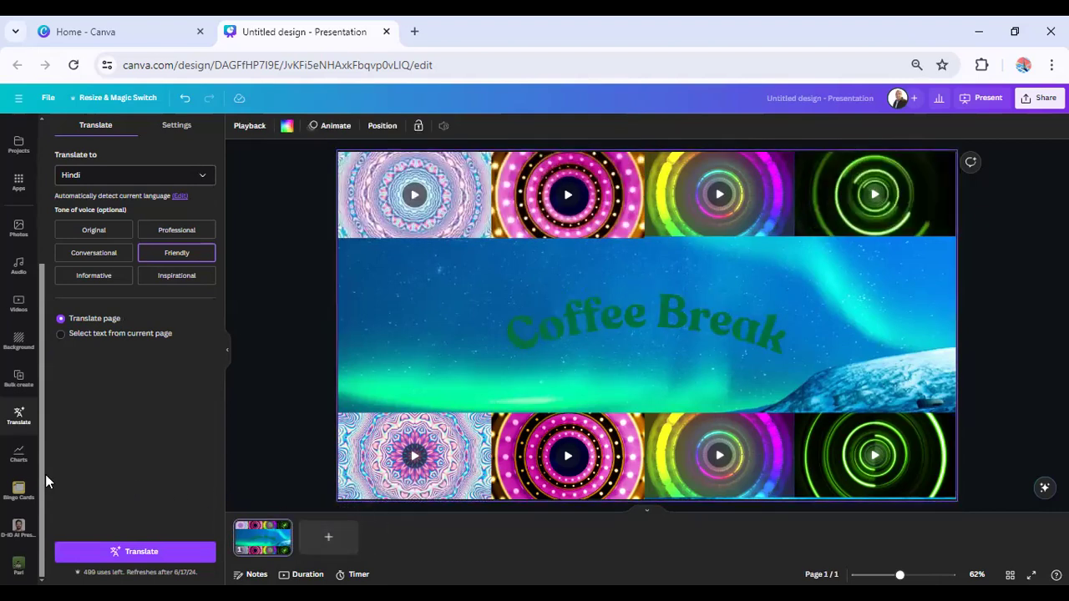
Step: Add a donut chart to the page, inspect its Series 1 data cells and undo the insertion
click(18, 458)
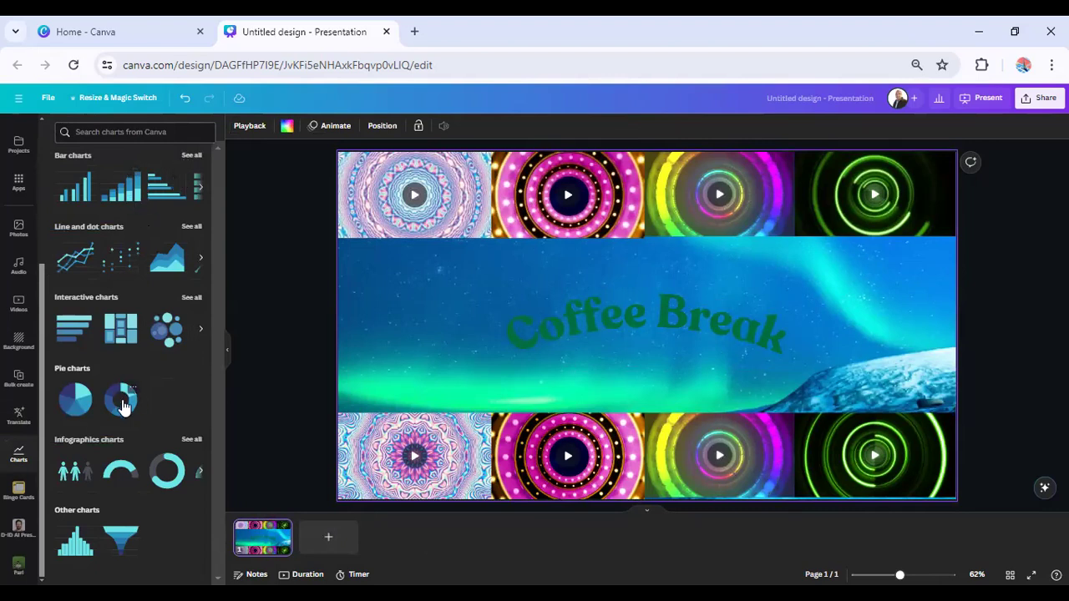
click(123, 405)
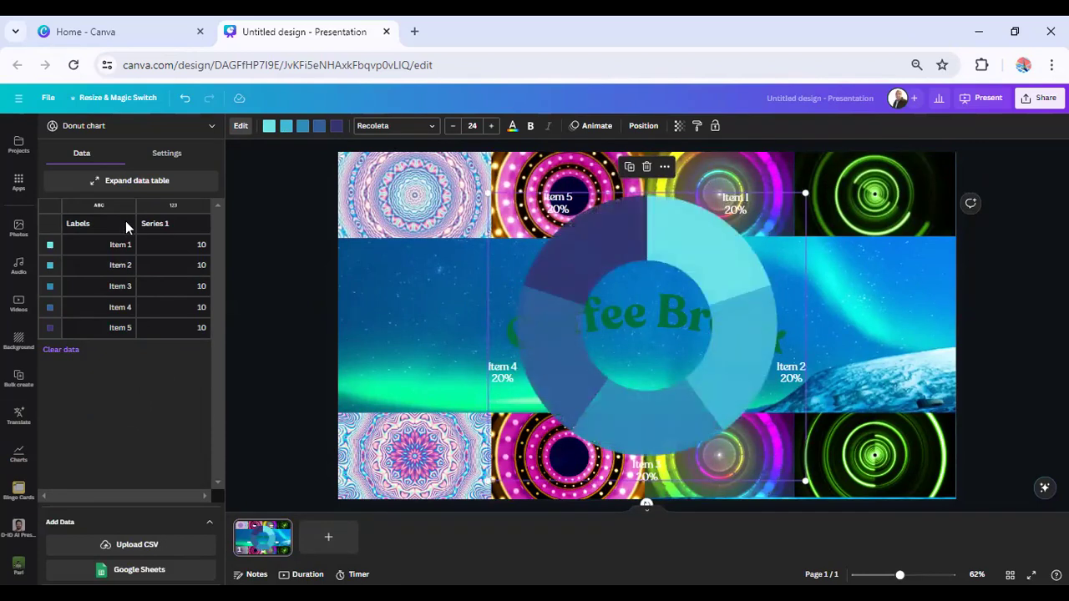
click(191, 248)
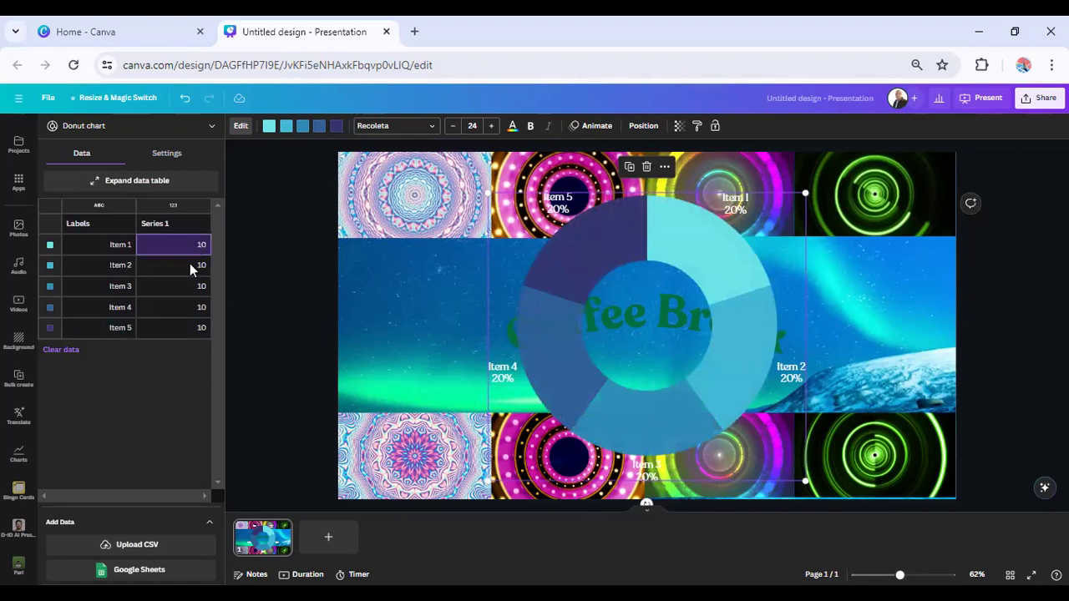
click(191, 264)
click(190, 285)
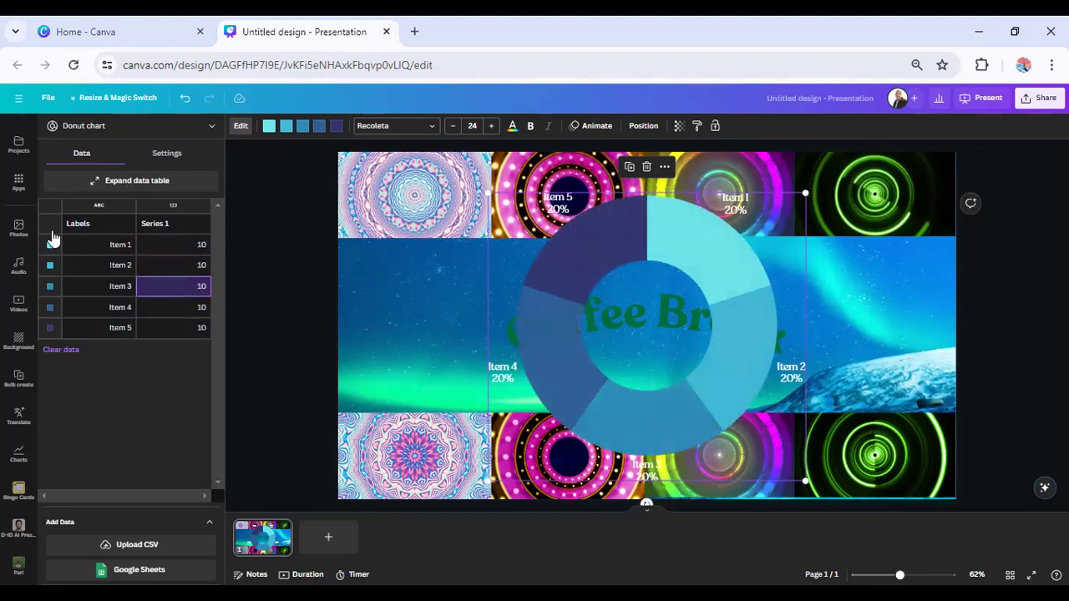
click(186, 98)
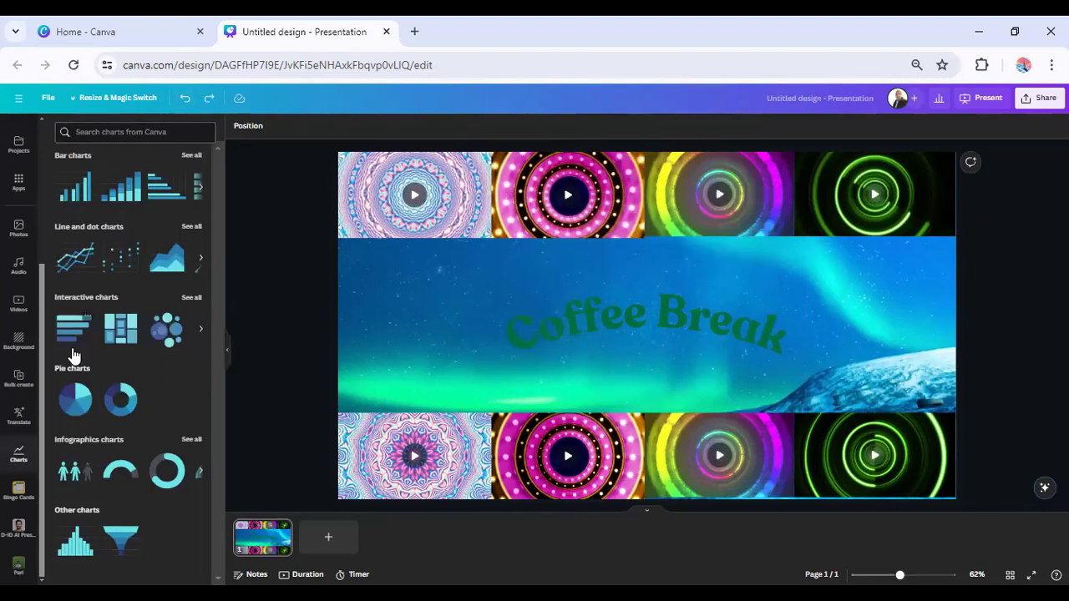
Step: Examine the Bingo Cards app and the D-ID AI Presenters options for presenter, text, language, voice and style
click(18, 491)
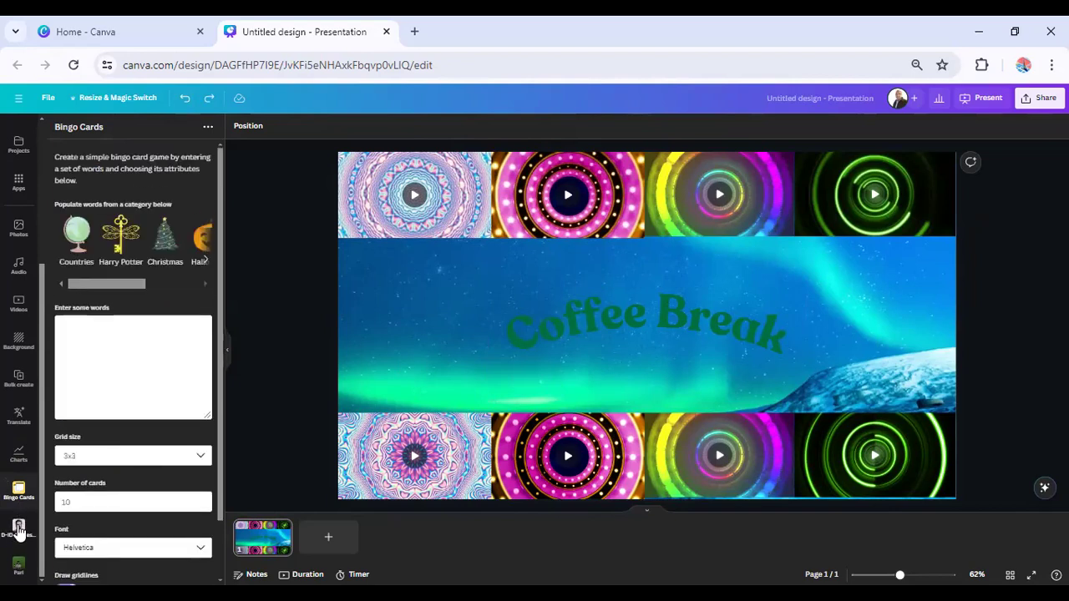
click(18, 529)
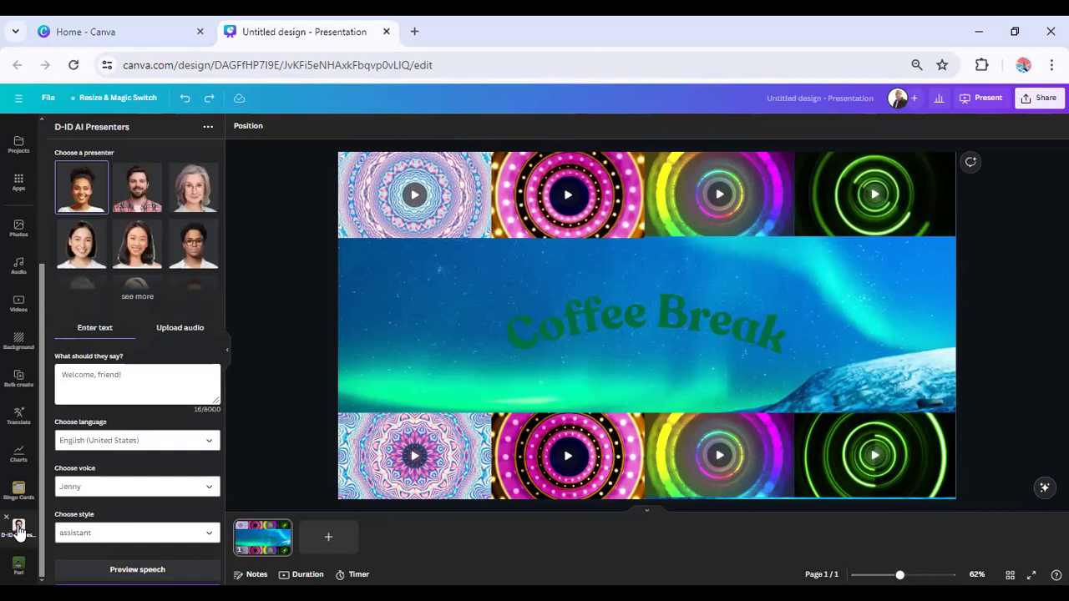
scroll(131, 262, down, 1)
scroll(131, 262, up, 1)
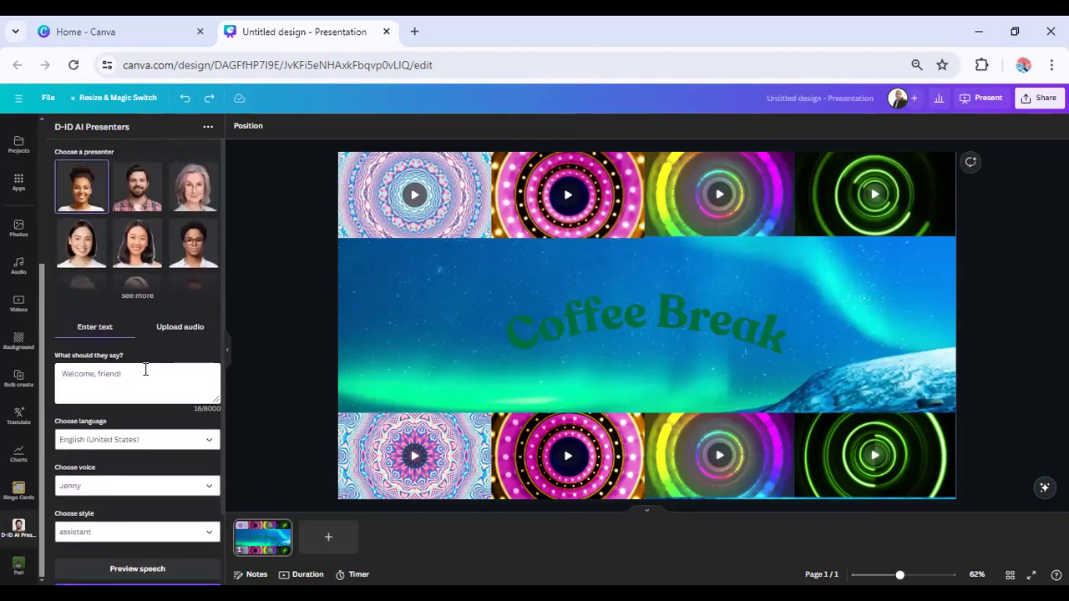
scroll(146, 367, down, 1)
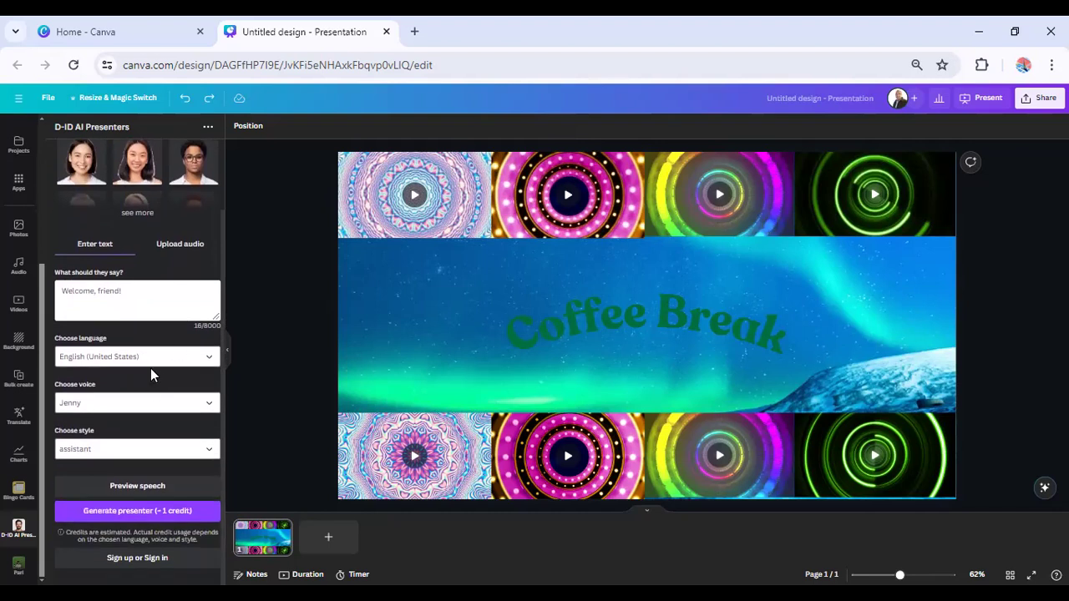
click(137, 449)
click(138, 449)
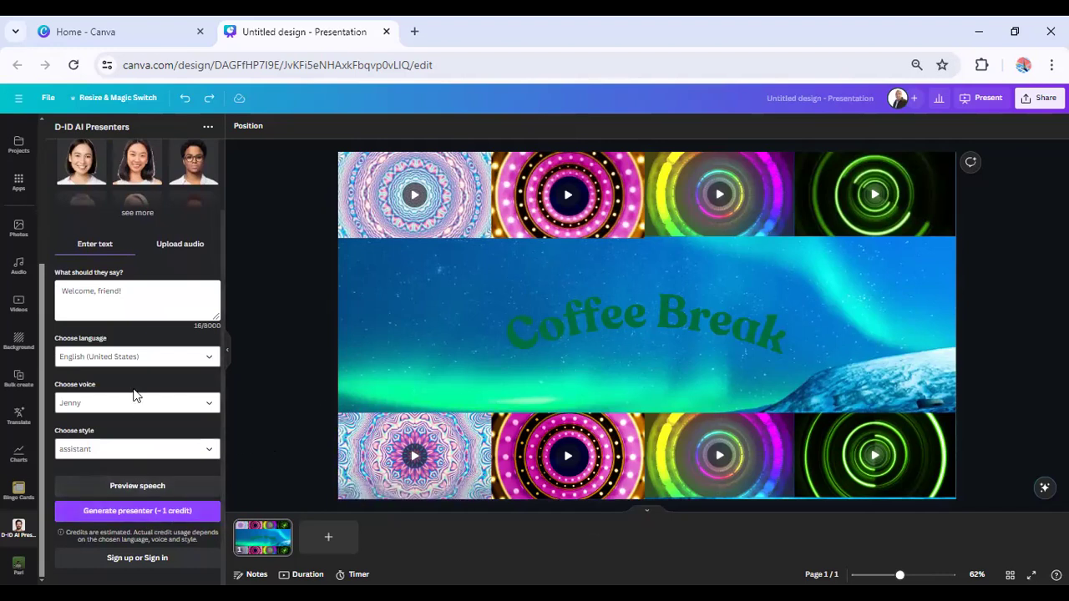
Step: Generate Magic Media images for the prompt "duck" in the Dreamy style with the Landscape aspect ratio
scroll(35, 182, up, 3)
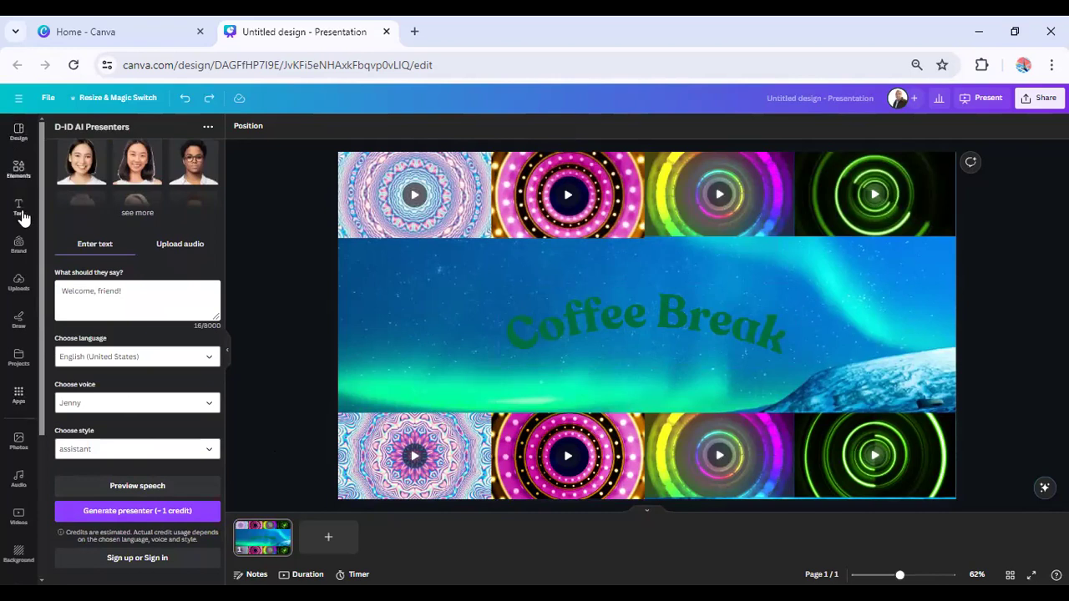
click(20, 396)
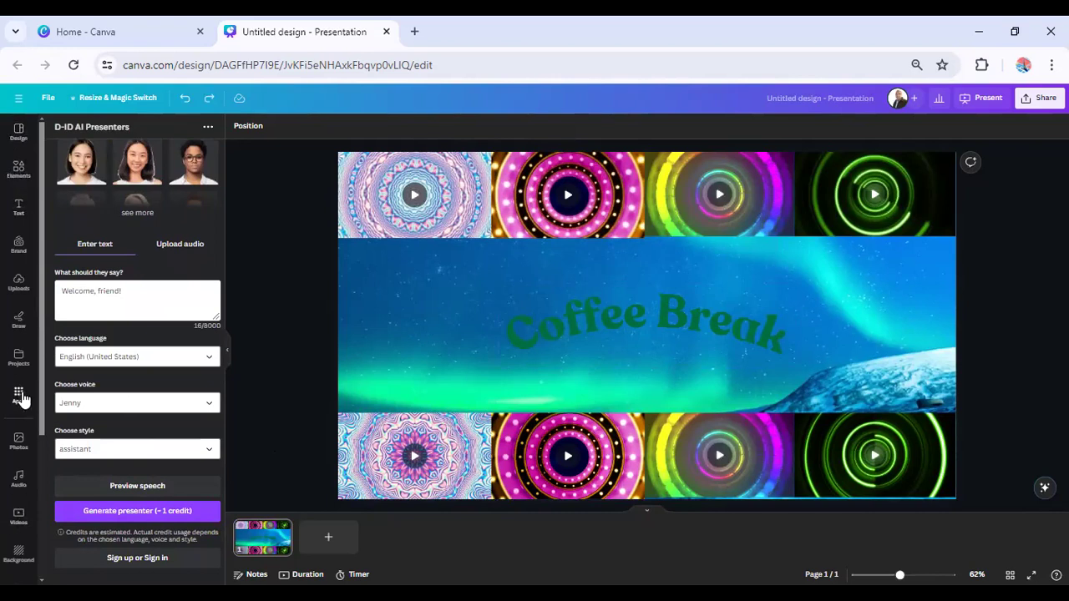
click(72, 540)
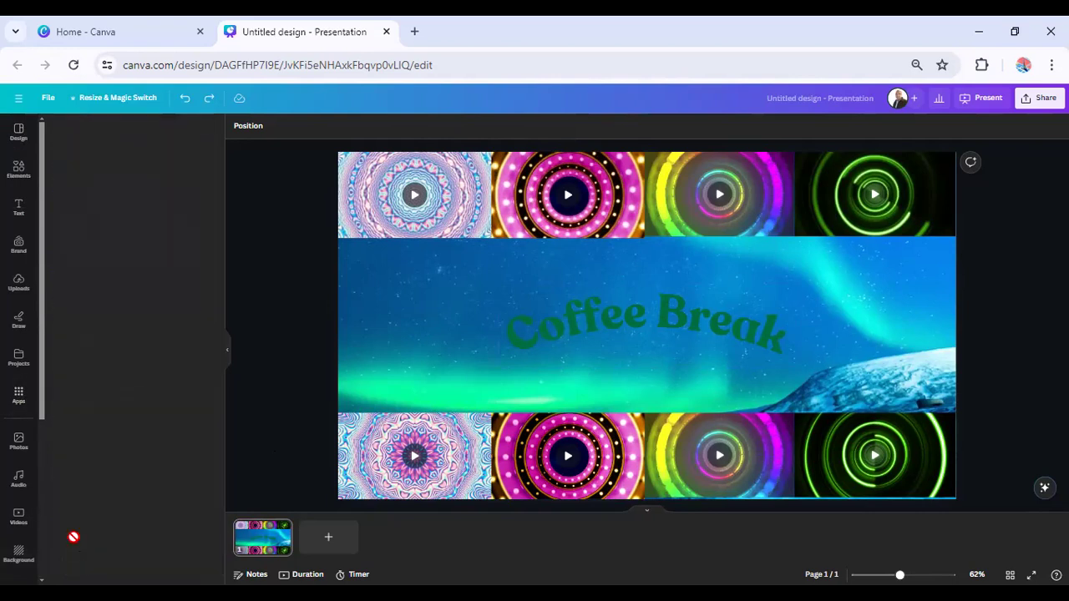
click(146, 215)
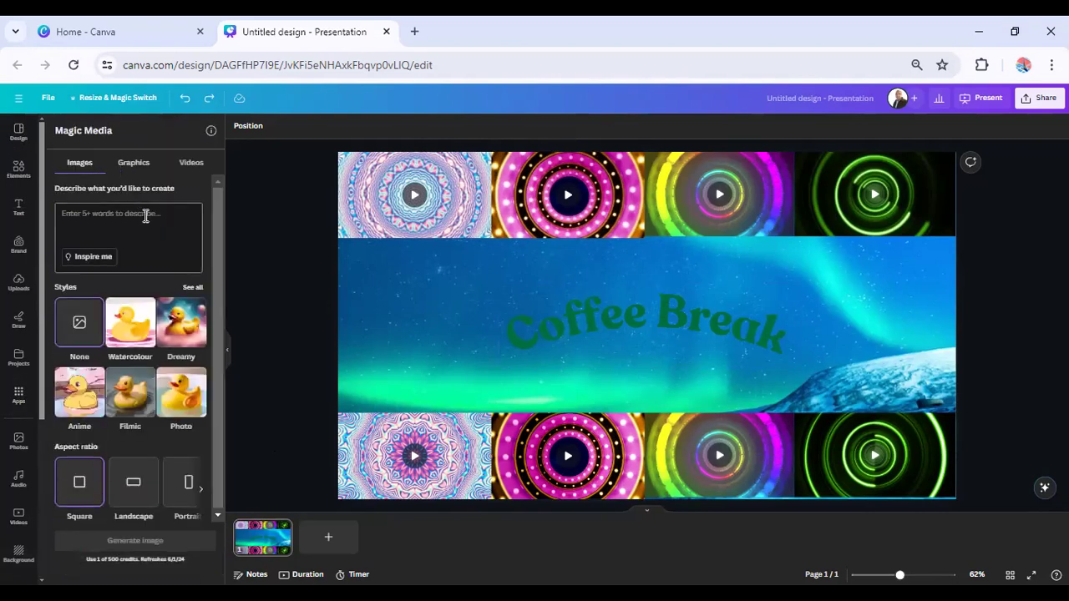
text(duck)
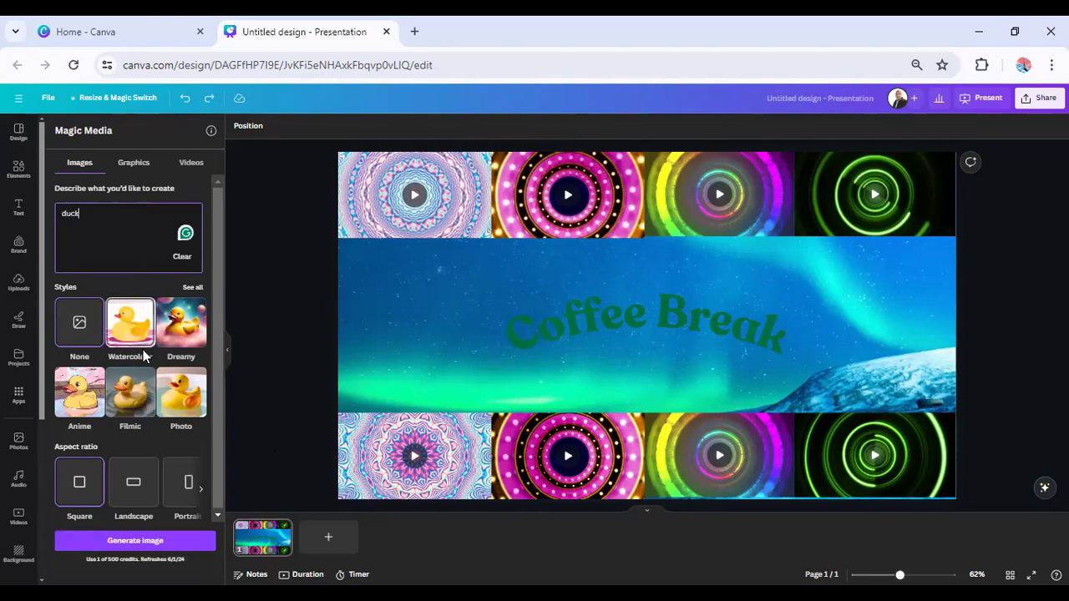
click(181, 322)
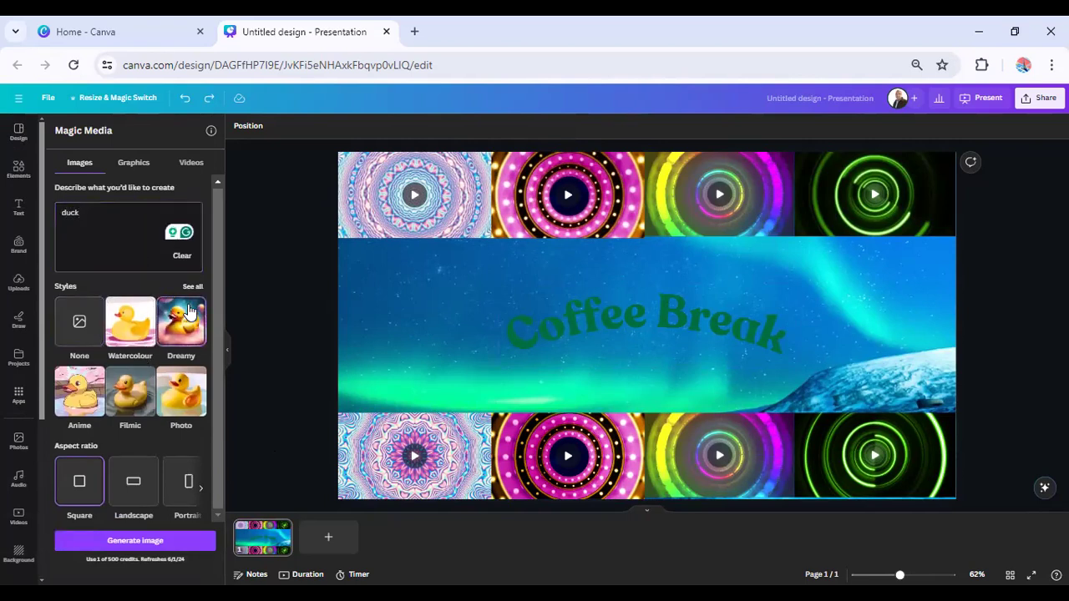
click(135, 498)
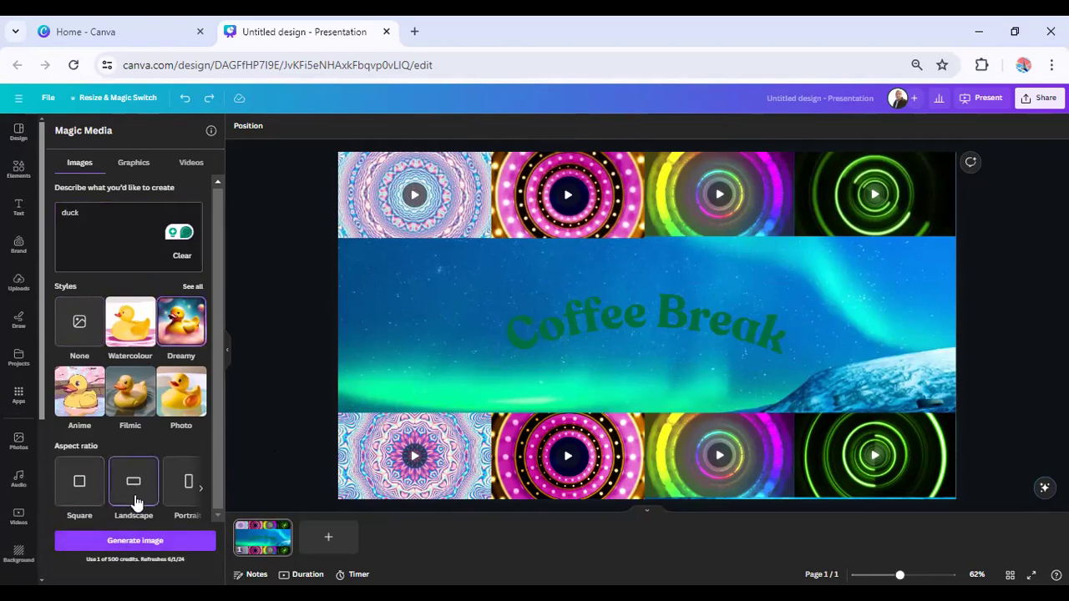
click(168, 541)
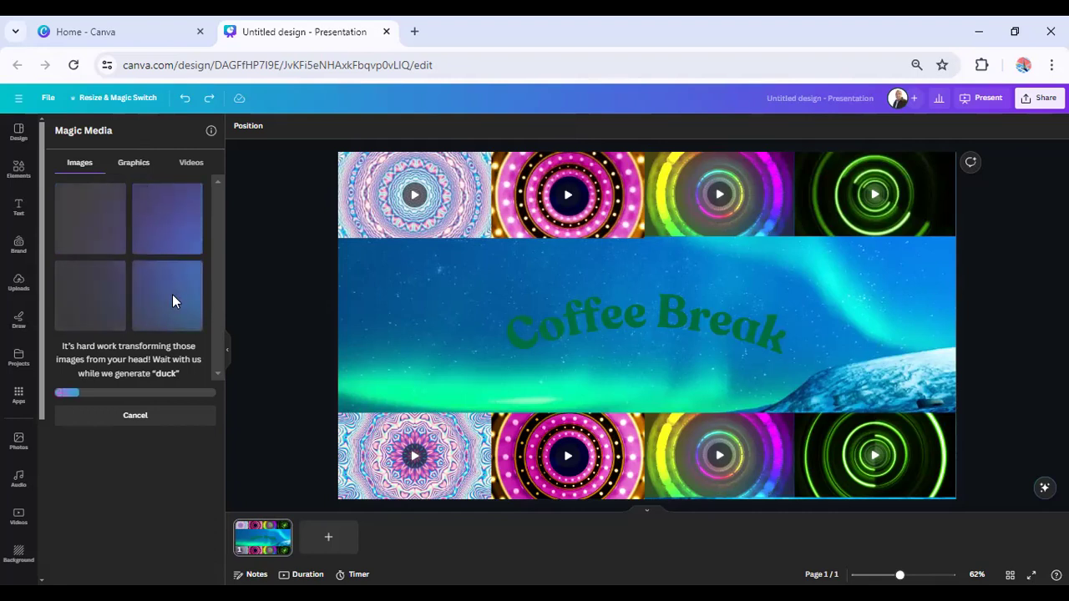
Step: Delete the curved "Coffee Break" text from the page and look through the generated duck images
click(641, 327)
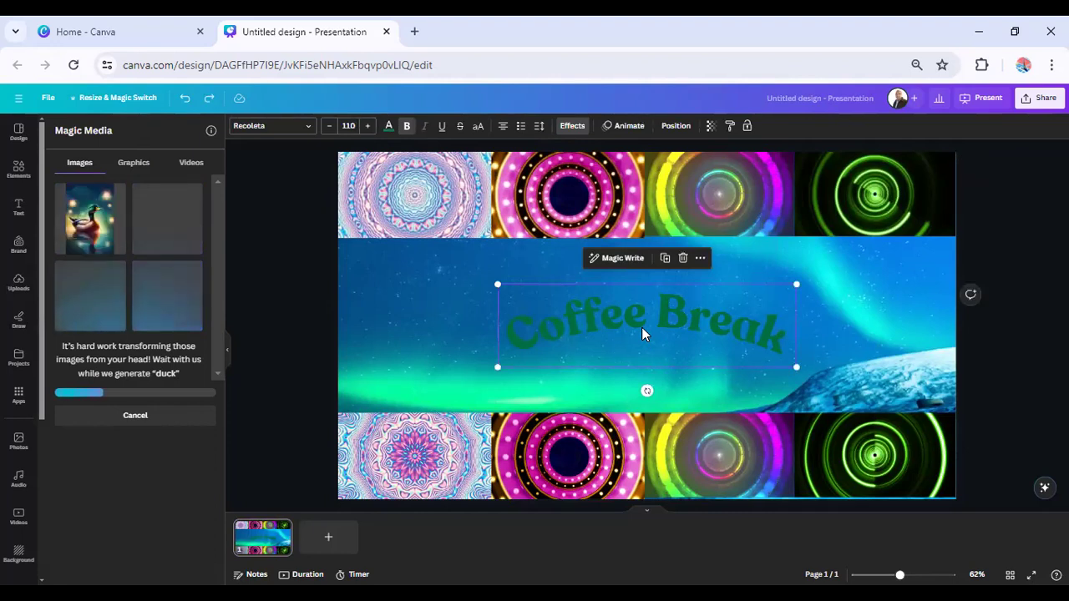
key(Delete)
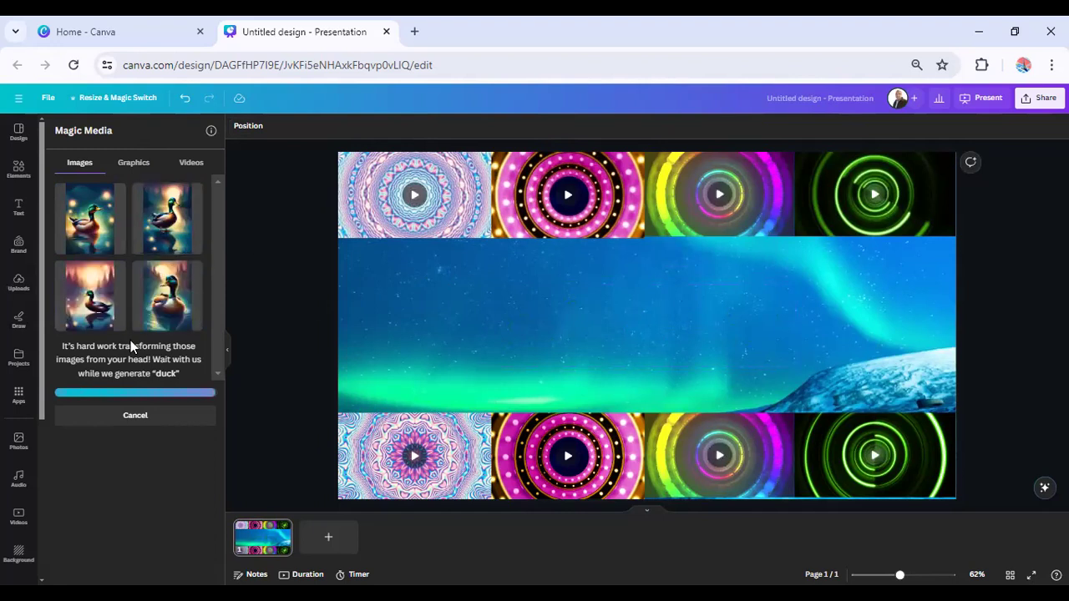
scroll(143, 405, down, 2)
scroll(143, 411, up, 2)
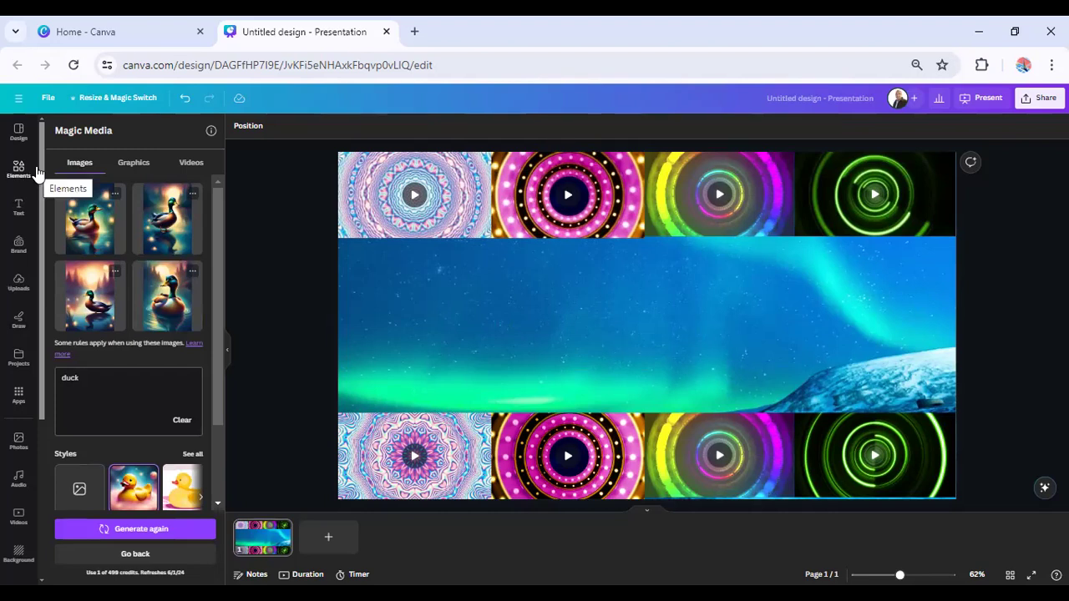
Step: Select the aurora background image, view its image editing effects and leave them
click(432, 292)
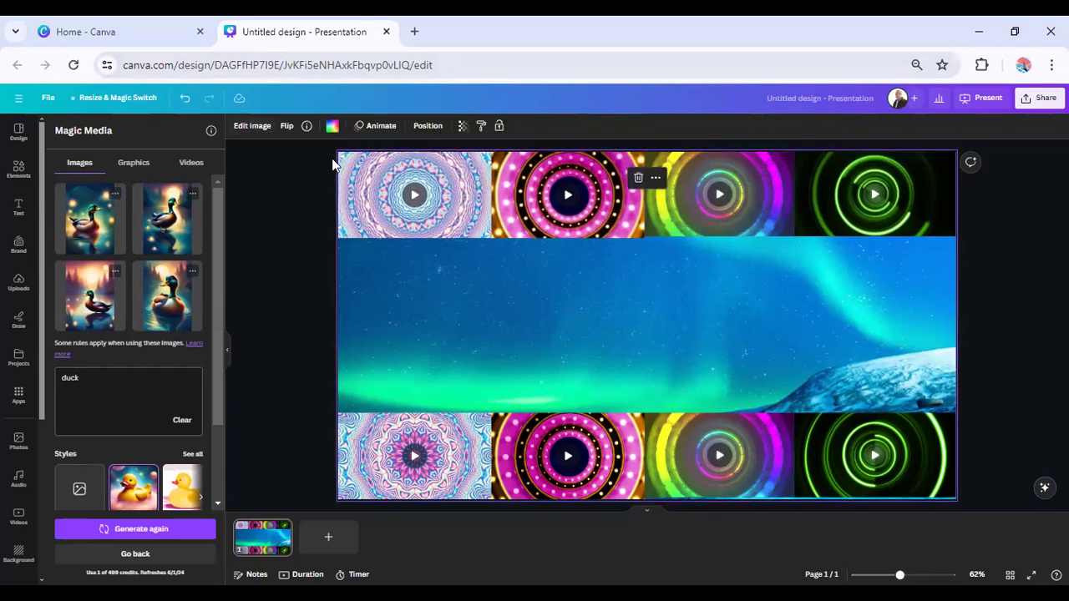
click(252, 126)
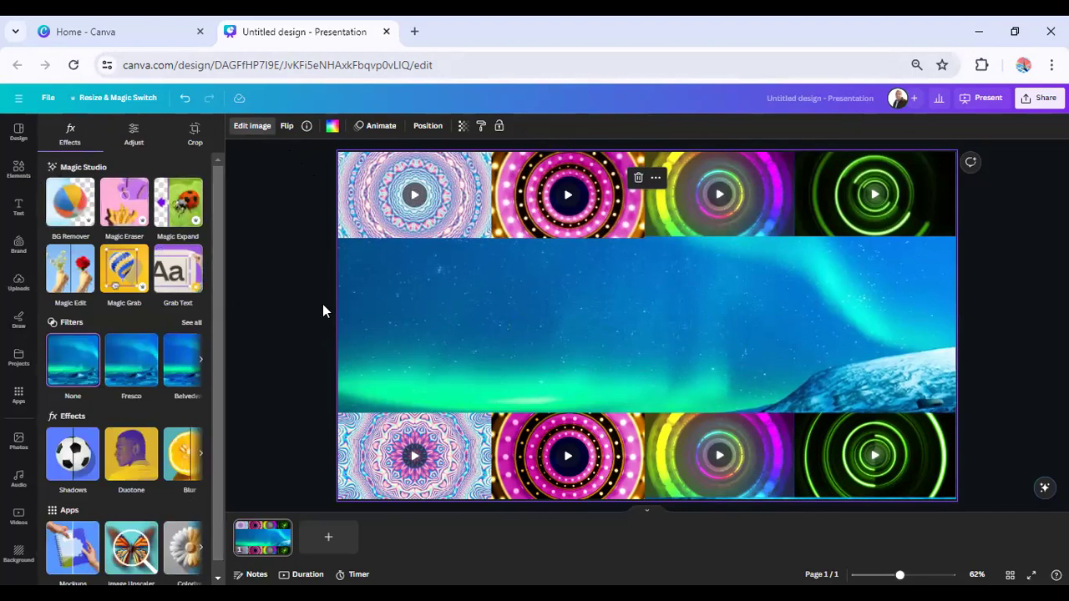
click(17, 167)
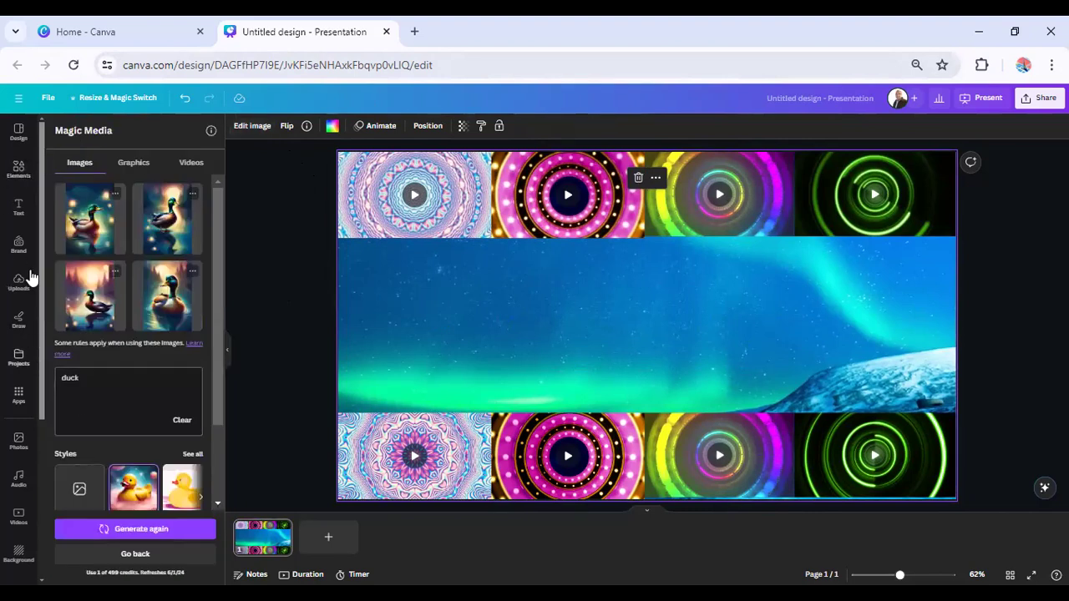
Step: Add the photo of the seated woman in a yellow top to the page and delete it
click(18, 442)
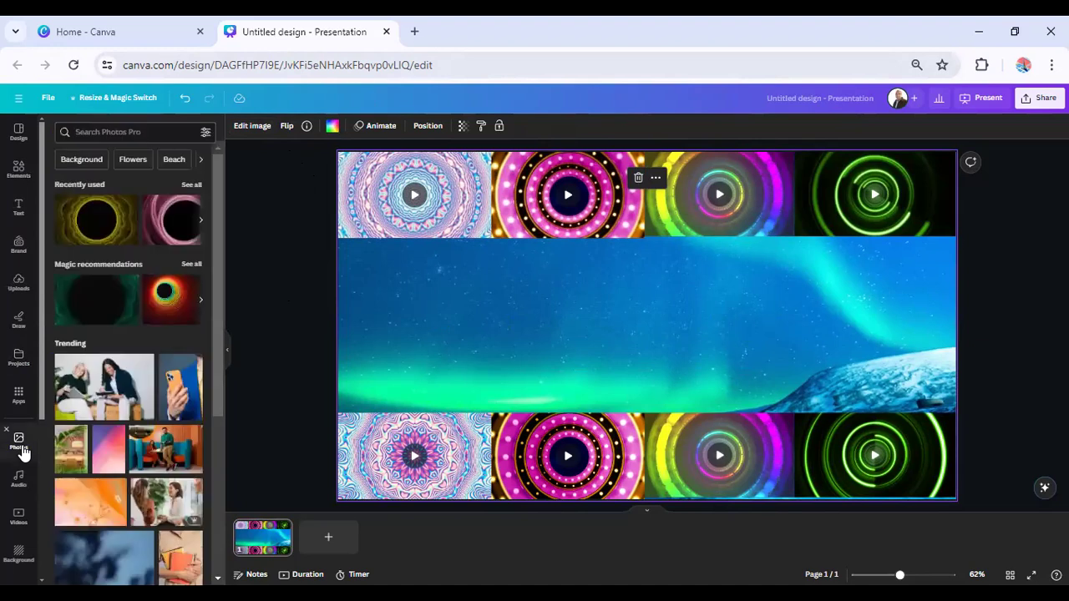
scroll(122, 347, down, 3)
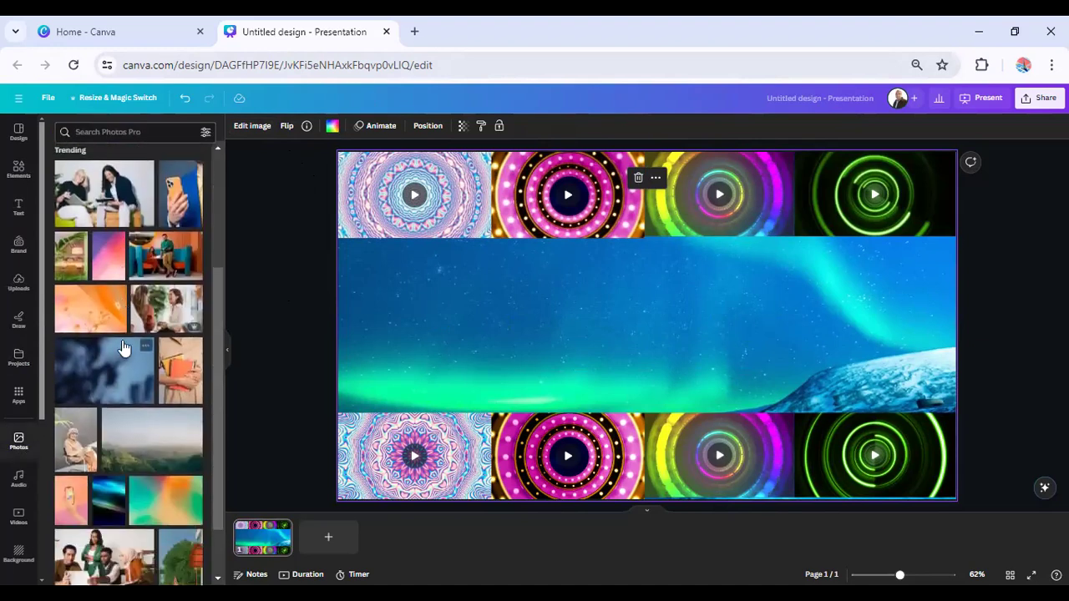
scroll(122, 340, down, 2)
scroll(117, 400, down, 10)
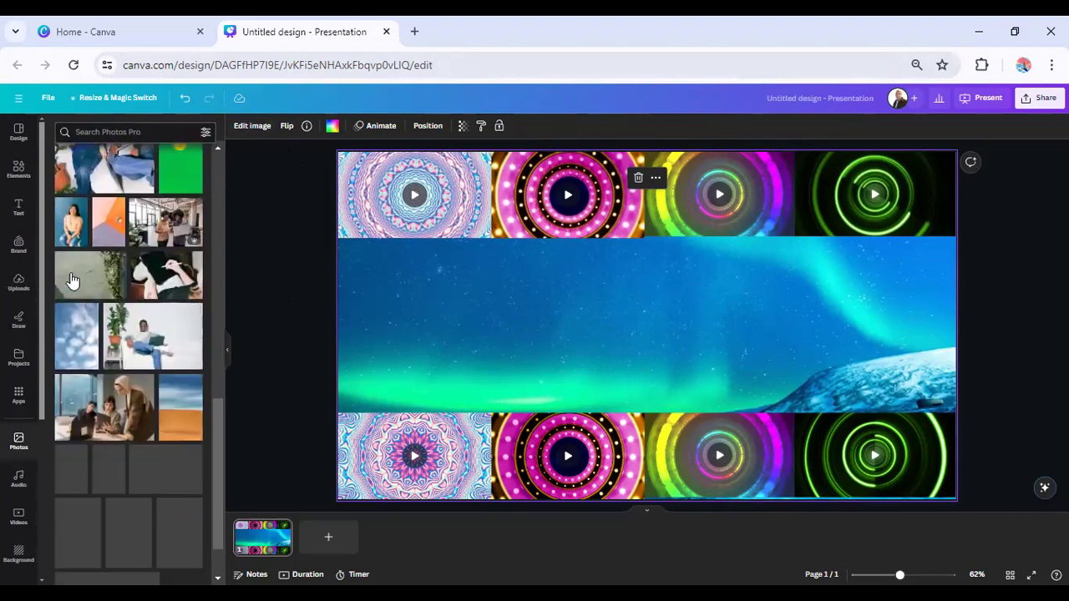
click(73, 231)
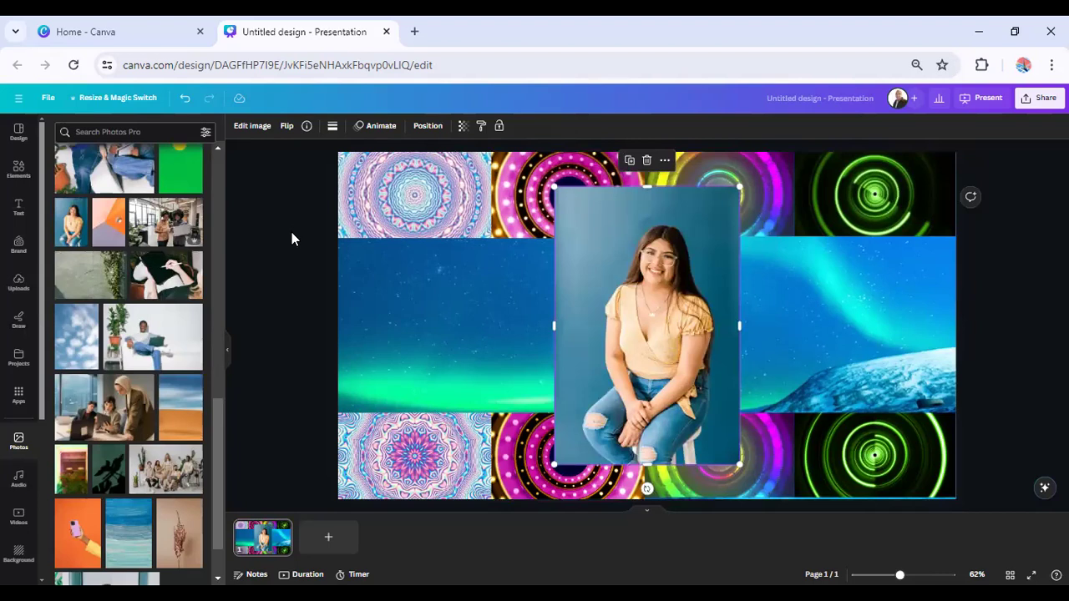
key(Delete)
Step: Browse further through the stock photos and search them for "mic"
scroll(201, 342, down, 2)
scroll(200, 342, down, 5)
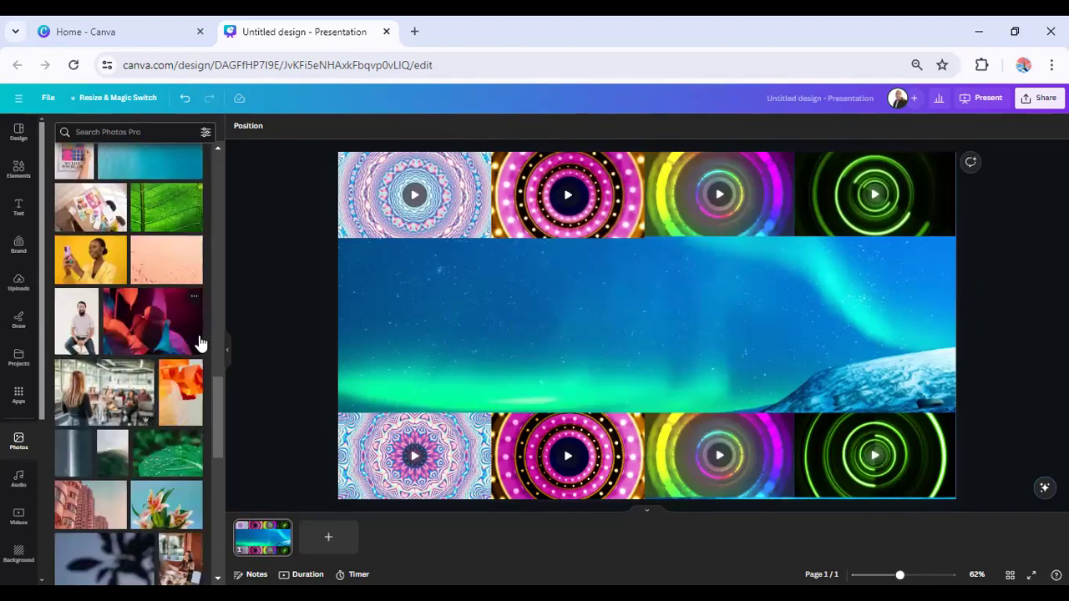
scroll(201, 343, down, 5)
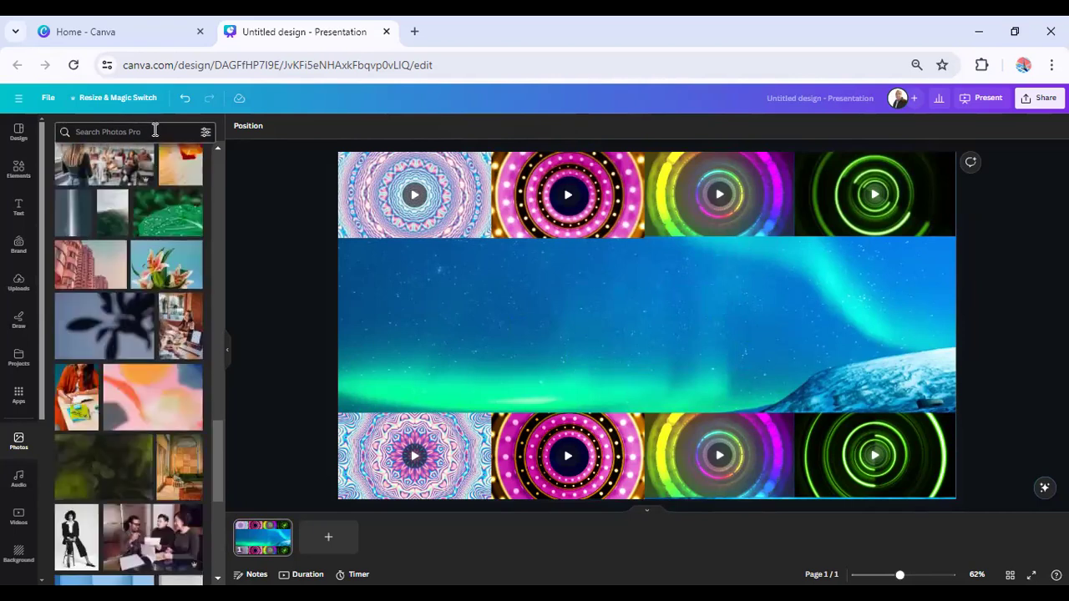
click(155, 131)
text(mic)
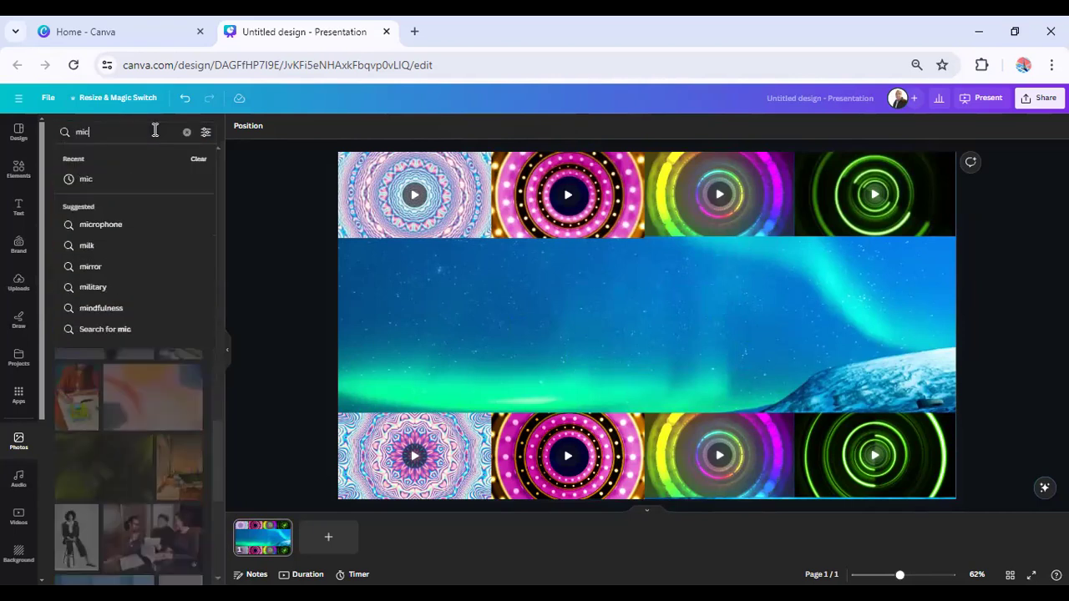
key(Return)
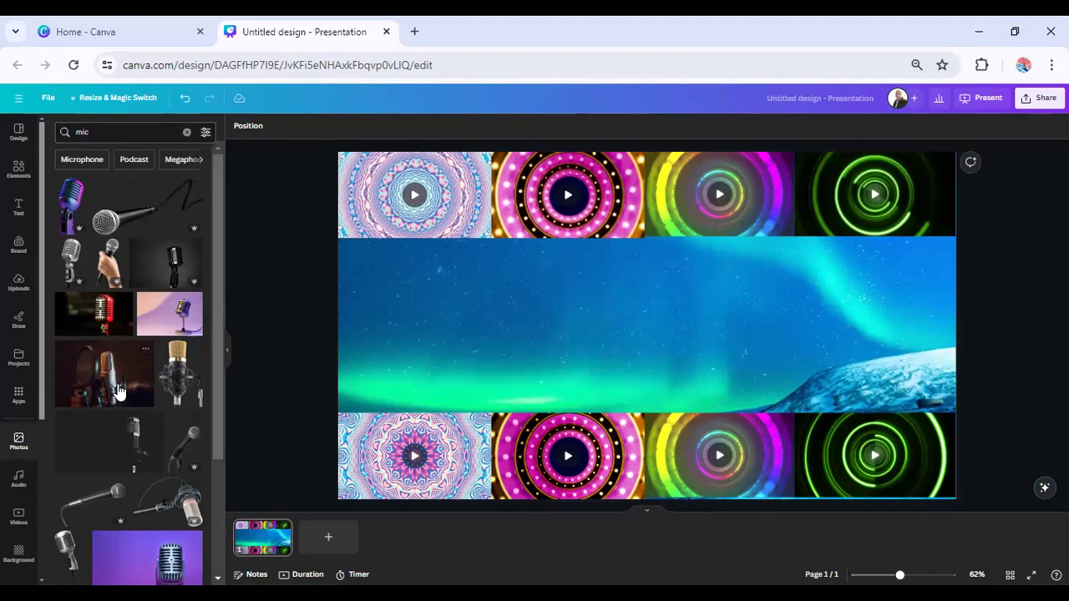
Step: Add the photo of the red-lit vintage microphone to the page and remove its background
click(90, 317)
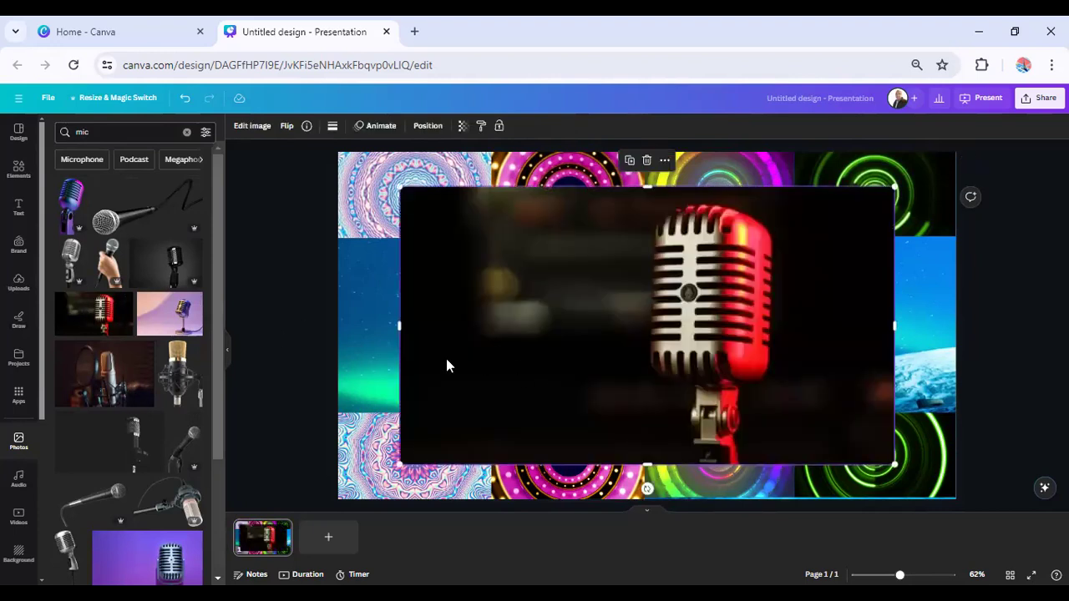
click(252, 127)
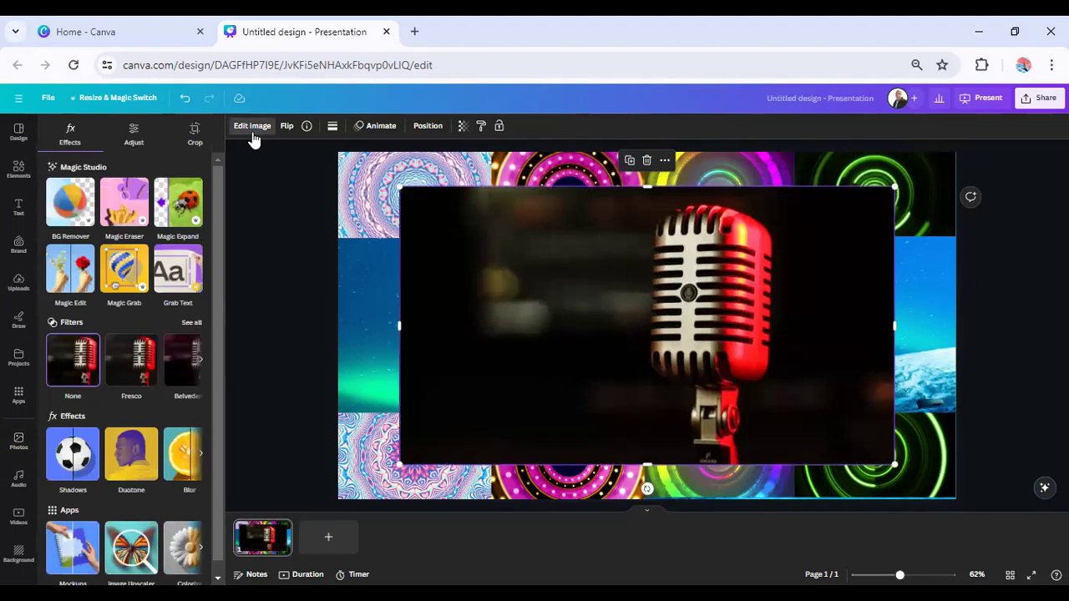
click(66, 198)
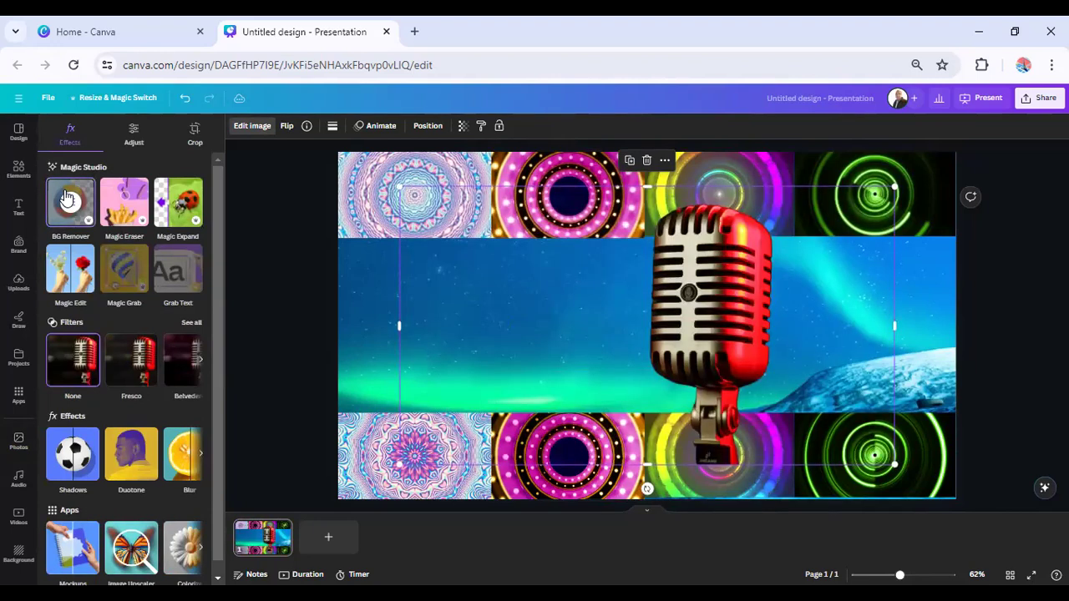
Step: Undo the background removal on the microphone photo
click(181, 99)
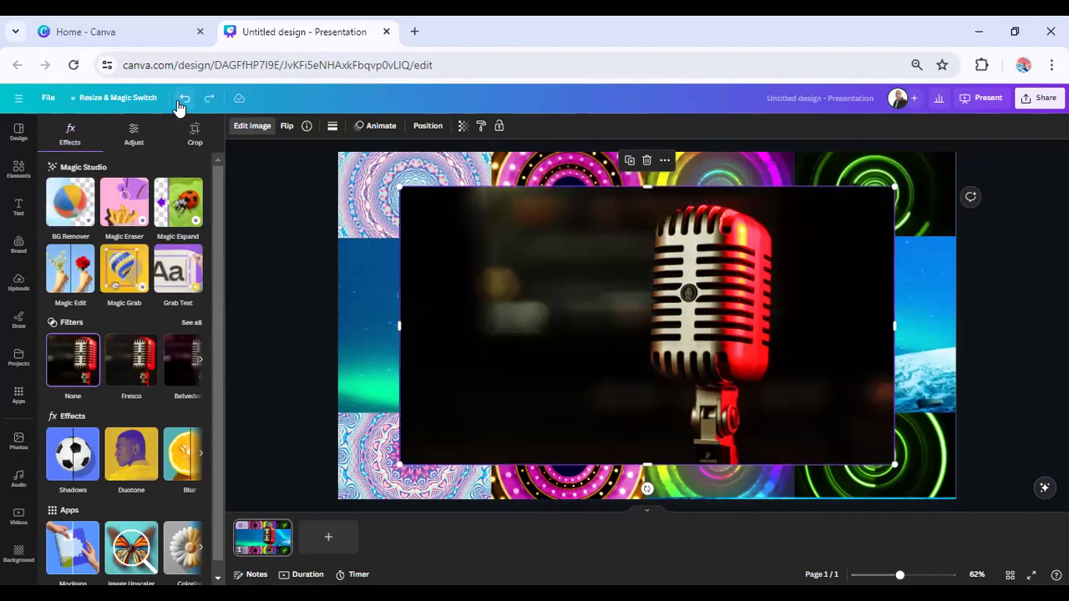
Step: Mark the four corners of the microphone photo for erasing with the Magic Eraser brush
click(130, 200)
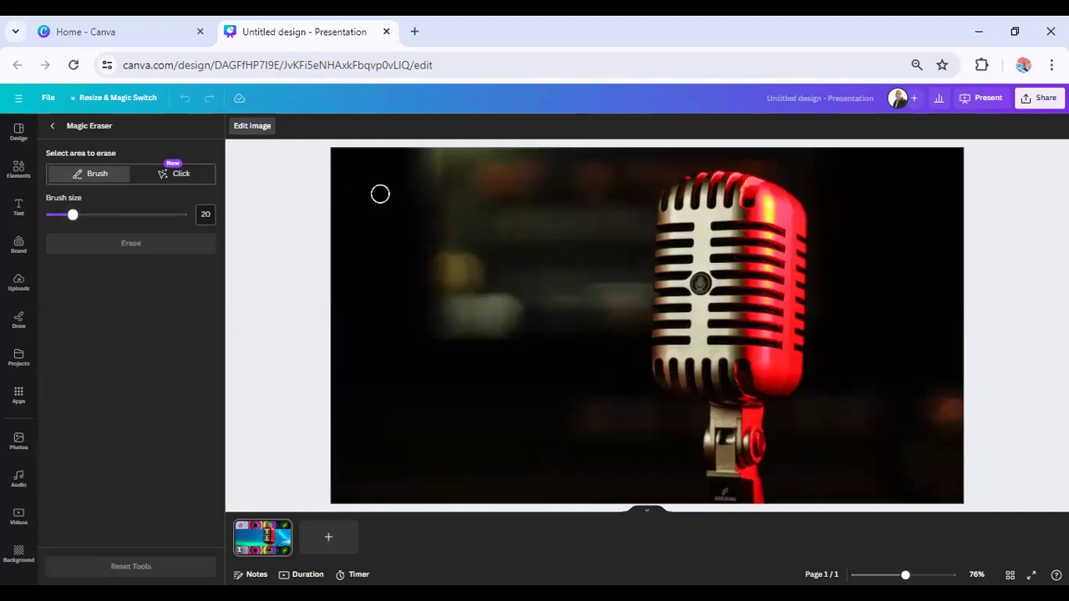
mouse_move(334, 197)
mouse_down()
mouse_move(351, 144)
mouse_move(331, 155)
mouse_move(394, 149)
mouse_move(364, 162)
mouse_move(332, 220)
mouse_move(354, 152)
mouse_up()
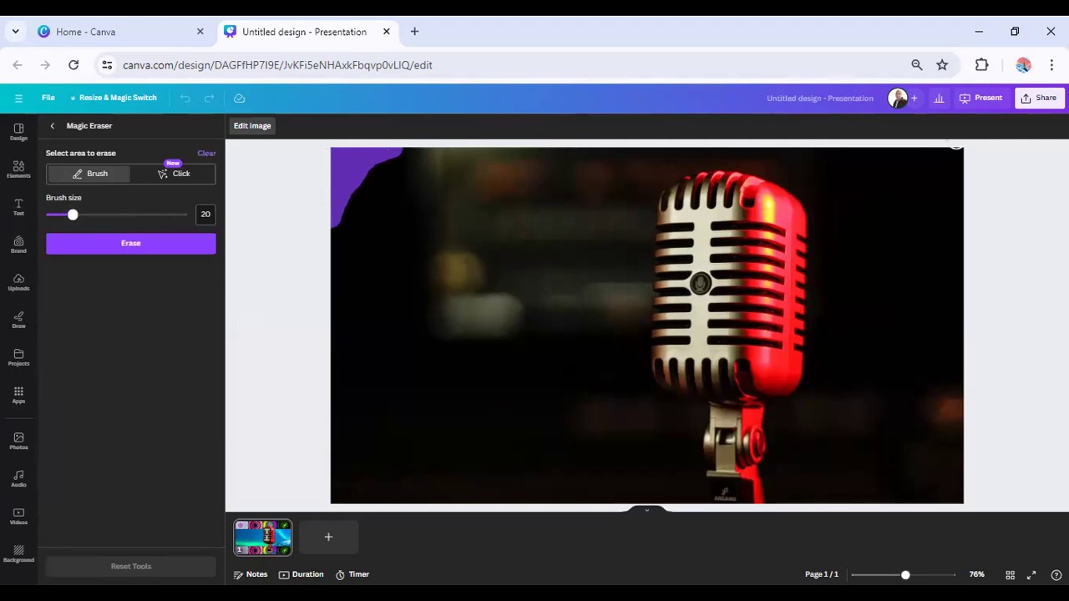
mouse_move(910, 148)
mouse_down()
mouse_move(953, 159)
mouse_move(974, 194)
mouse_up()
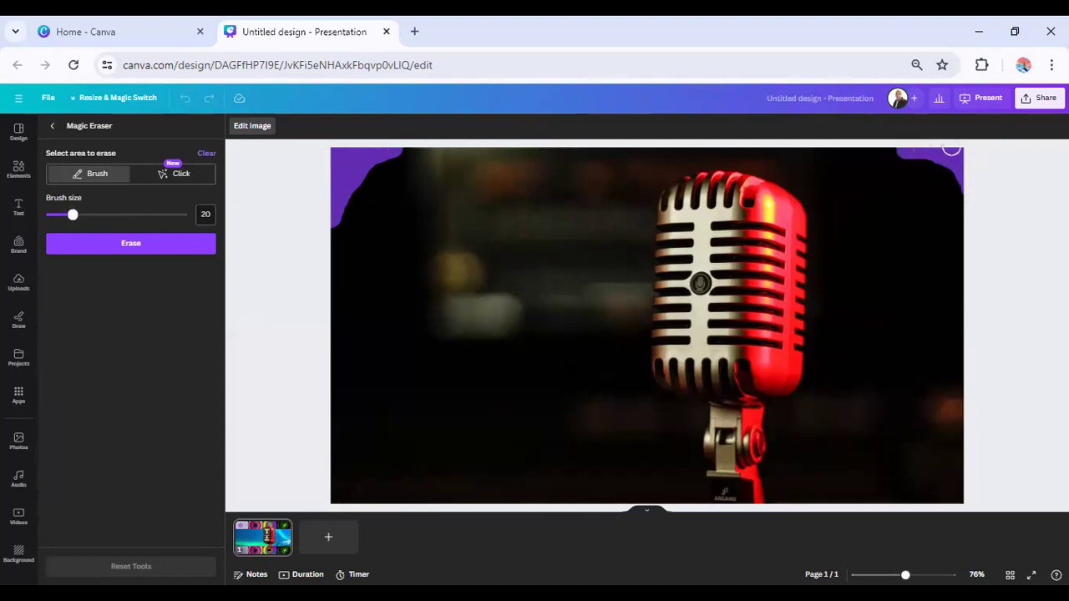
drag(938, 502, 969, 460)
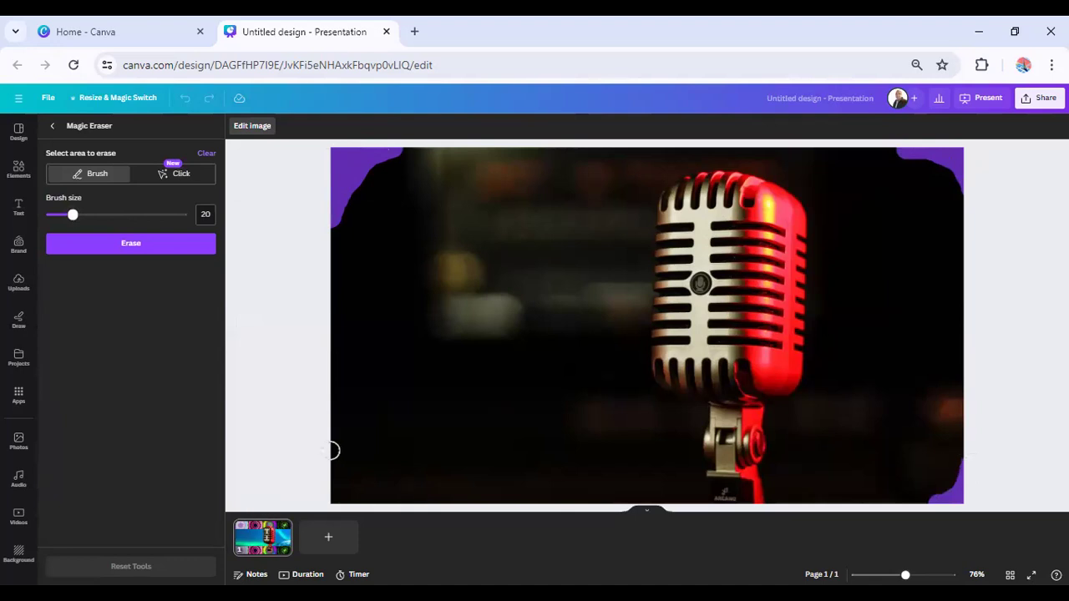
mouse_move(327, 450)
mouse_down()
mouse_move(332, 496)
mouse_move(356, 511)
mouse_move(363, 506)
mouse_move(340, 489)
mouse_move(331, 439)
mouse_move(343, 481)
mouse_move(410, 505)
mouse_up()
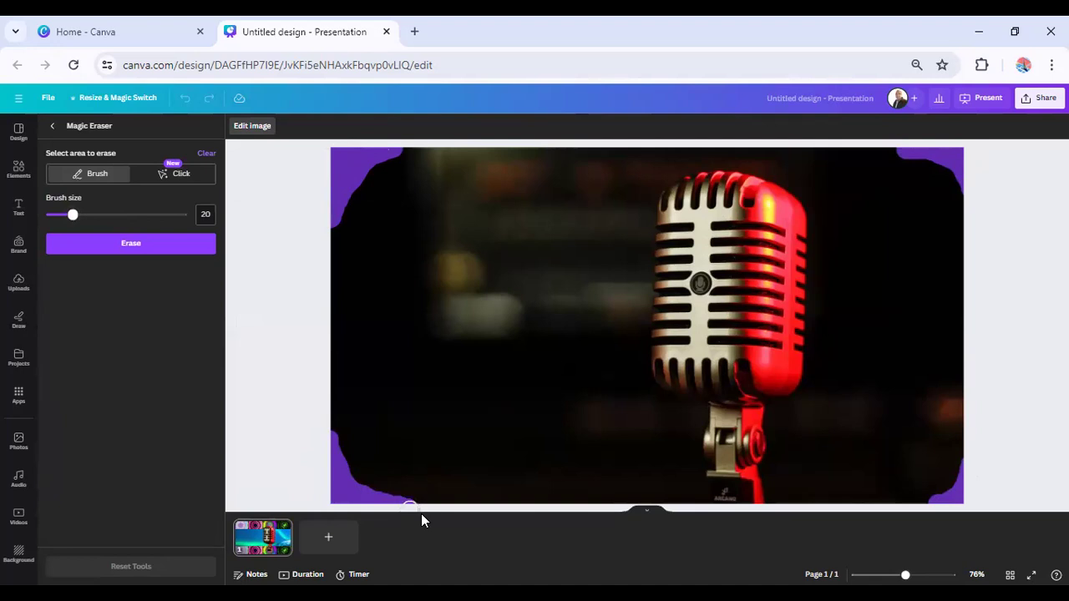
Step: Add the whole microphone to the Magic Eraser selection and leave the tool without erasing
click(185, 187)
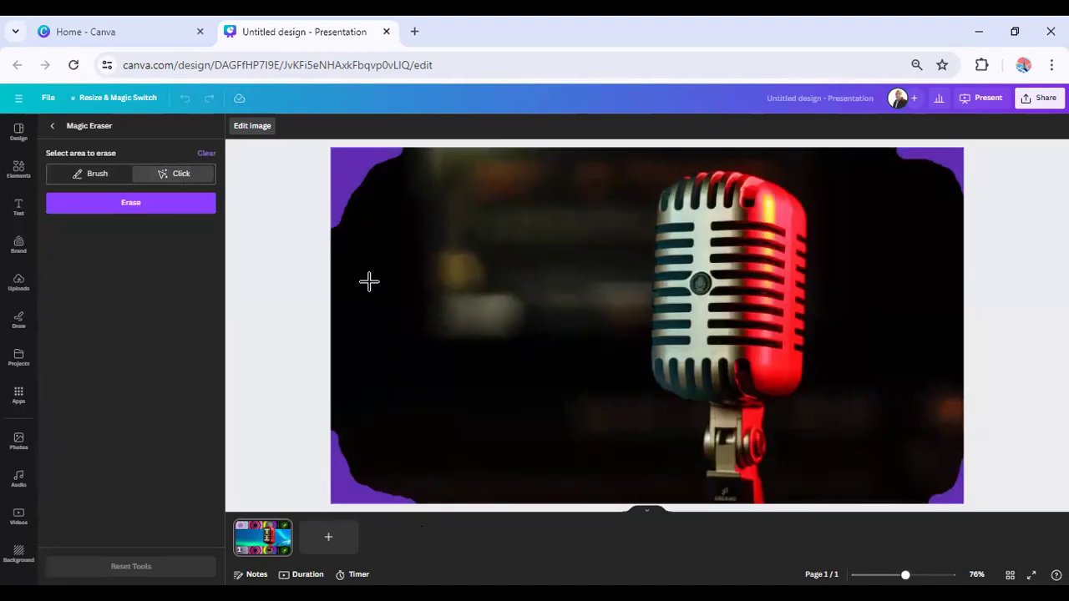
click(674, 248)
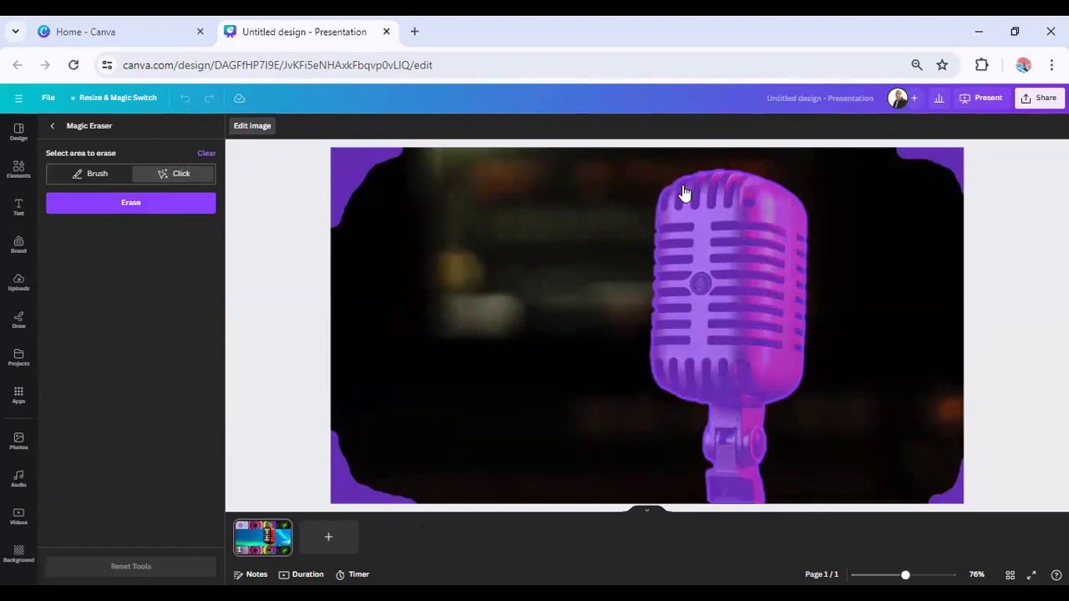
click(77, 174)
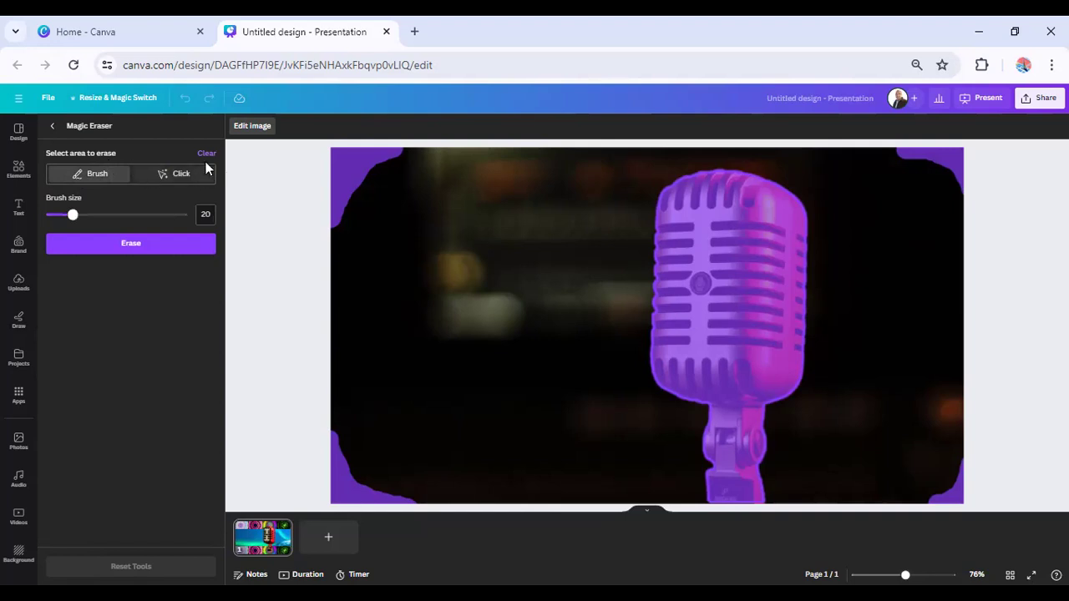
click(254, 125)
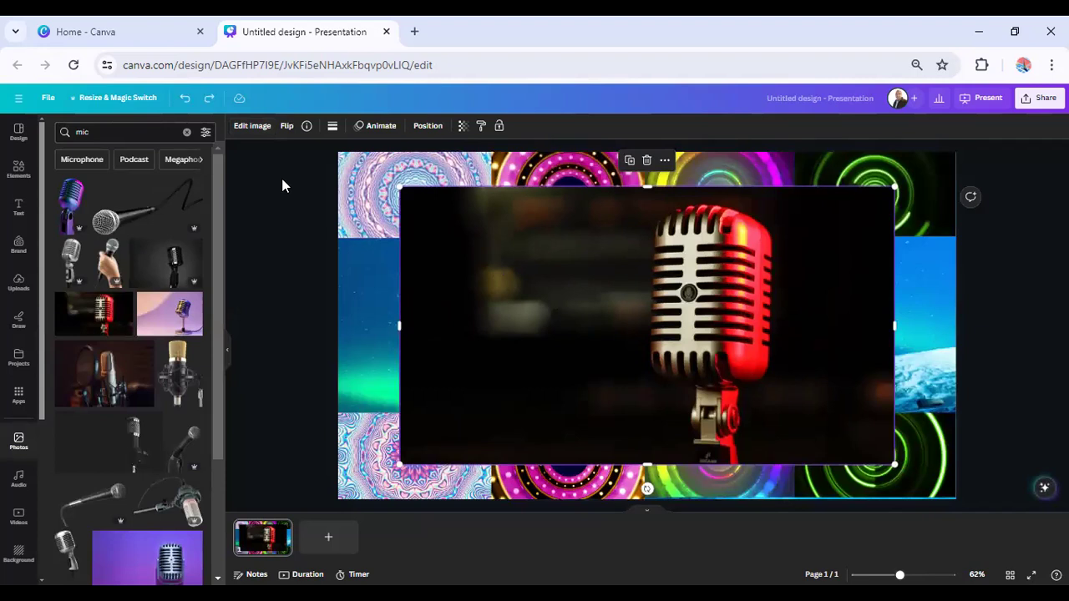
Step: Expand the microphone photo to a 9:16 size with Magic Expand
click(248, 127)
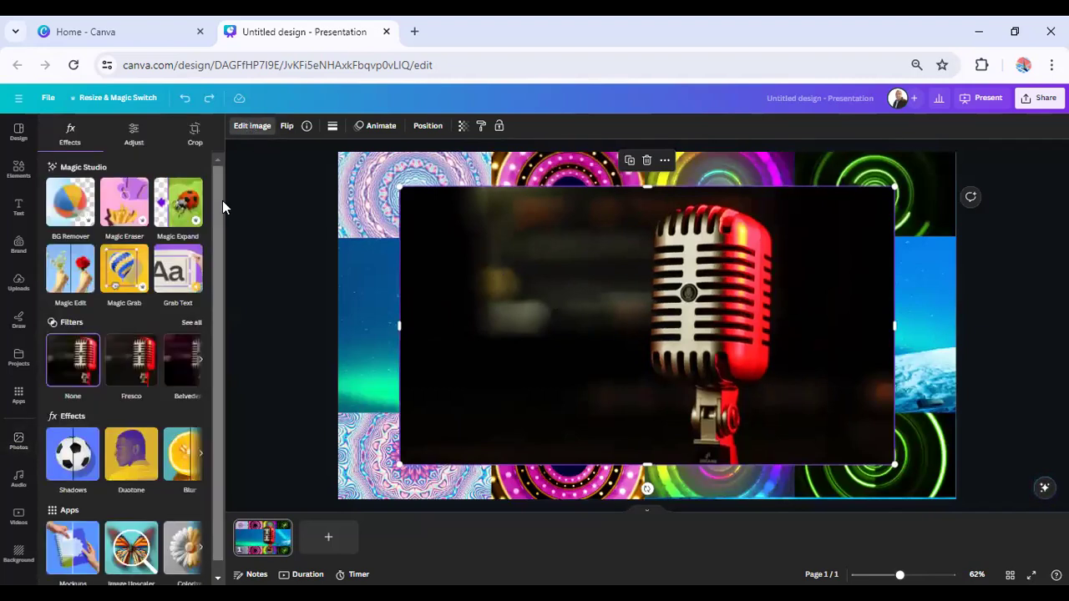
click(167, 205)
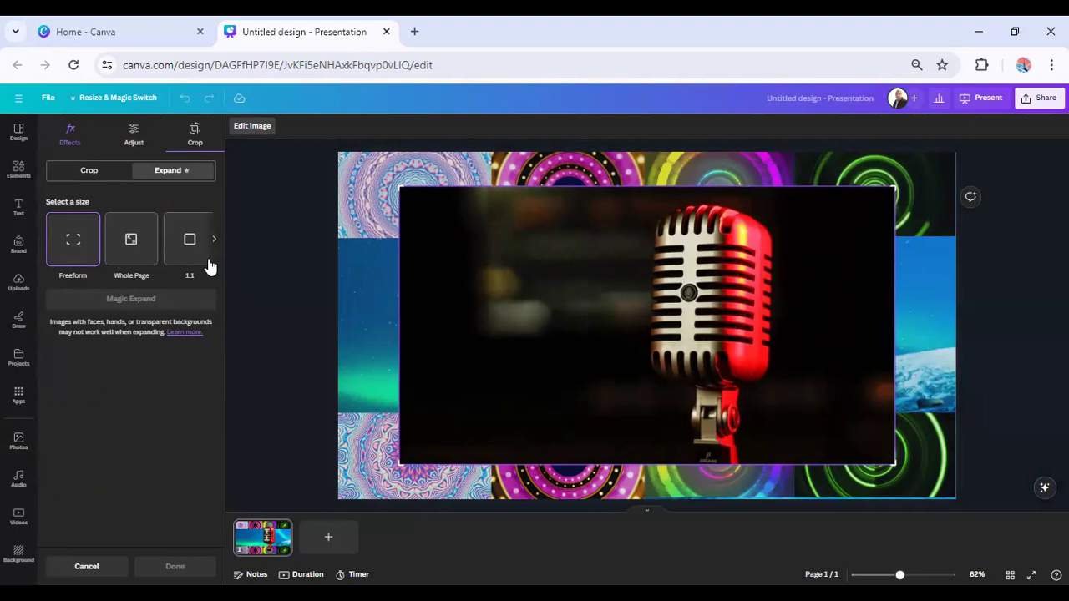
click(214, 241)
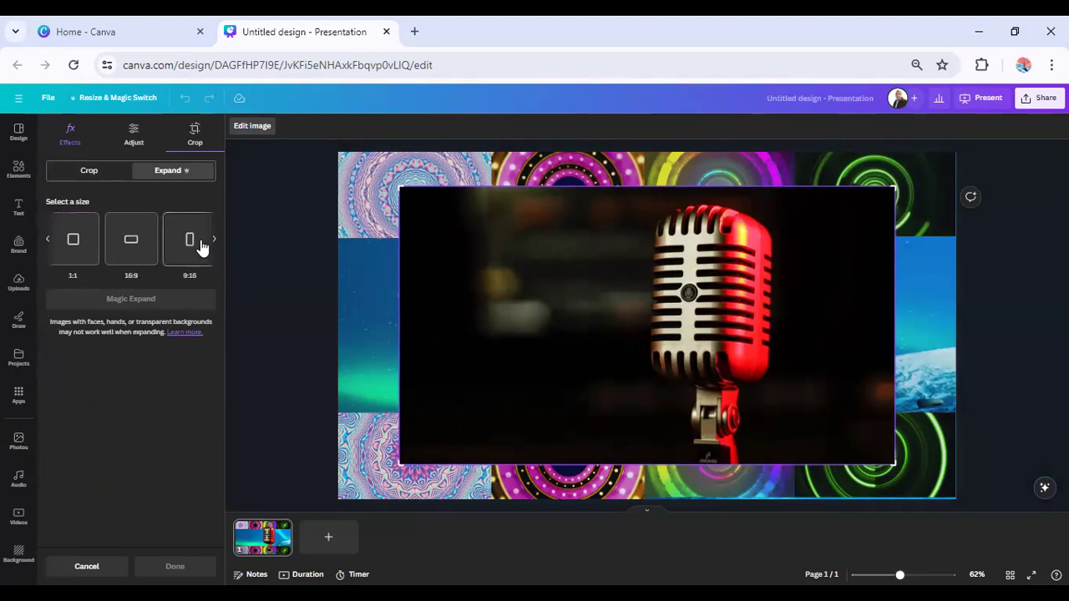
click(198, 244)
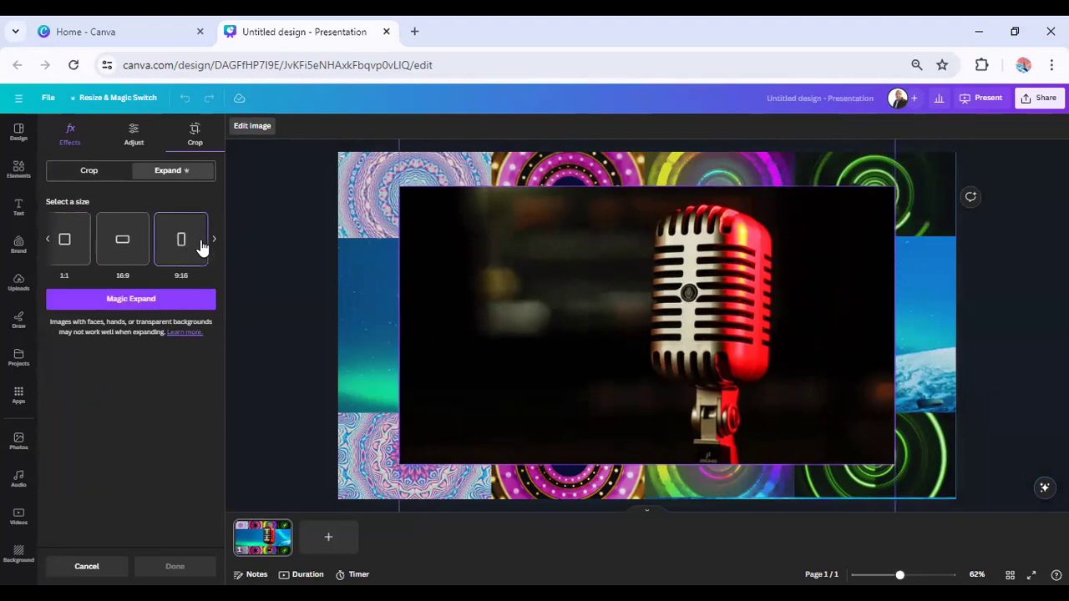
click(161, 301)
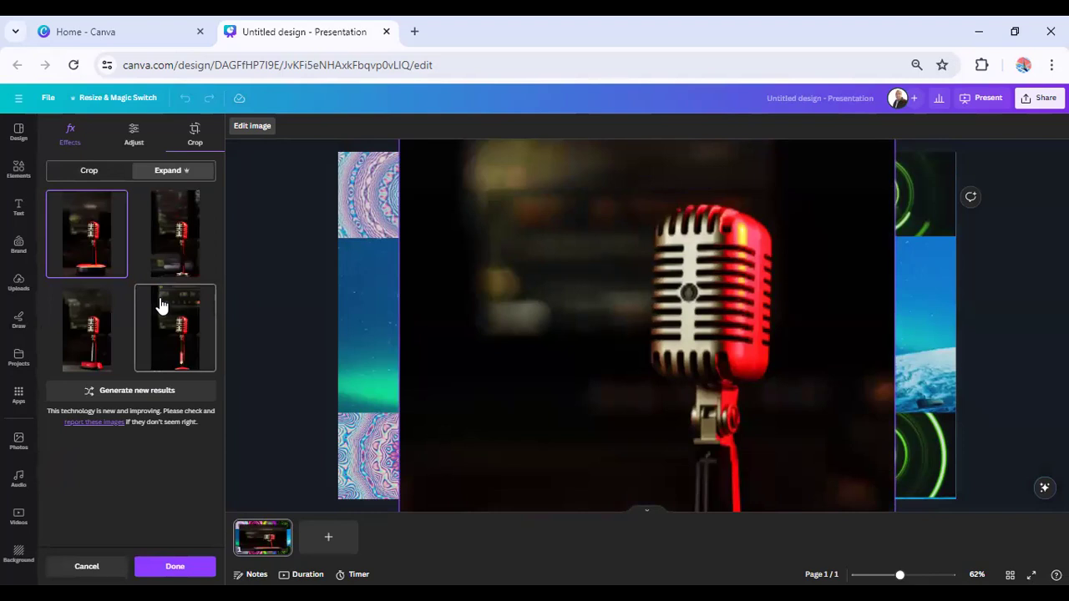
Step: Compare the generated Magic Expand versions and apply the first one to the photo
click(162, 307)
click(172, 228)
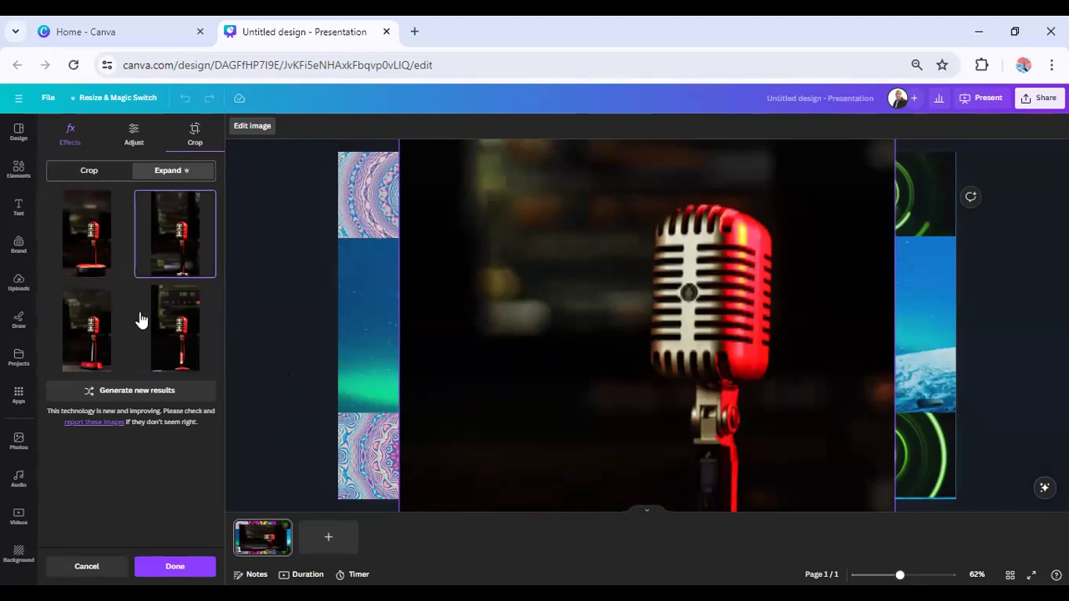
click(188, 349)
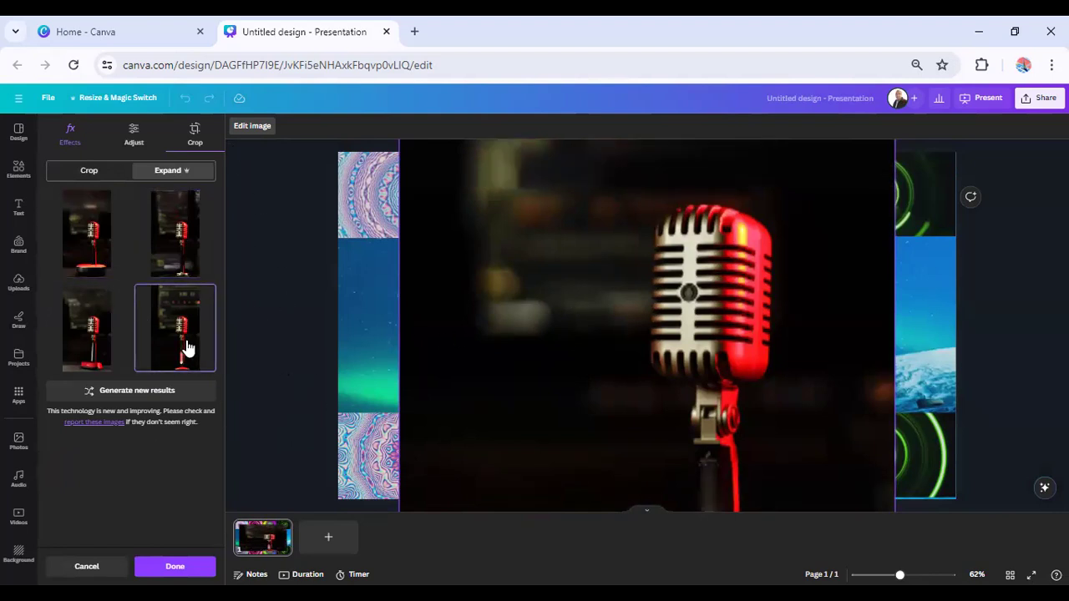
click(122, 259)
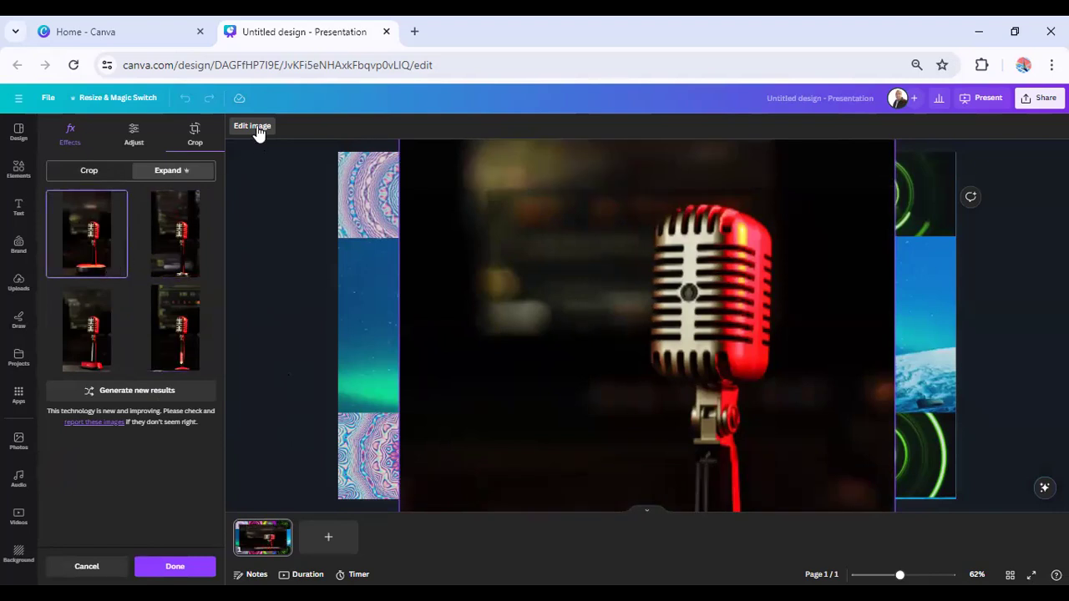
click(204, 566)
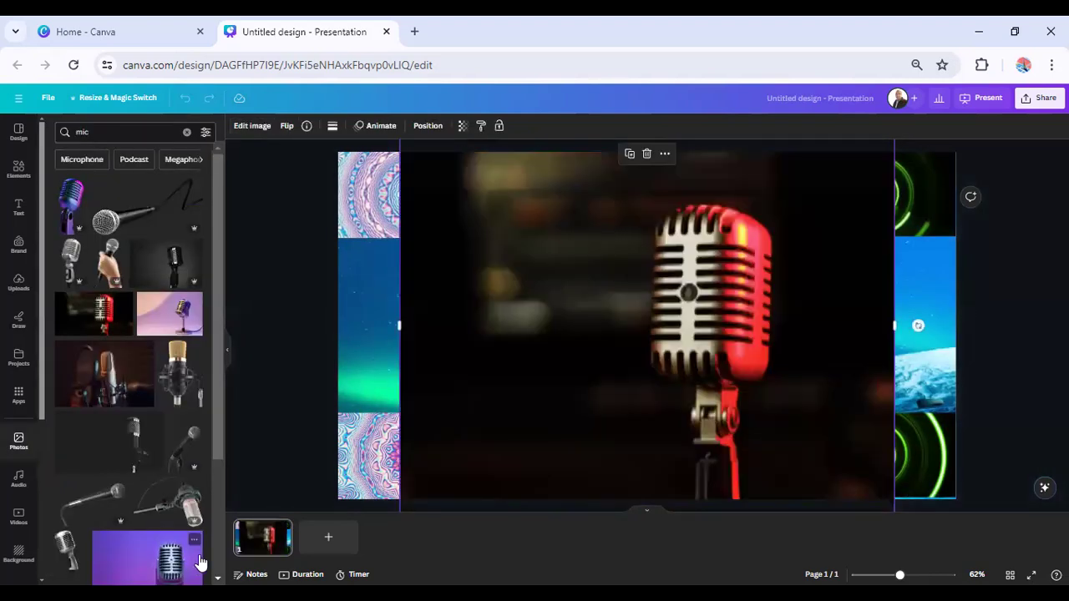
Step: Shrink the expanded microphone photo and place it right of the page's centre so that it fits fully within the page
scroll(842, 368, down, 3)
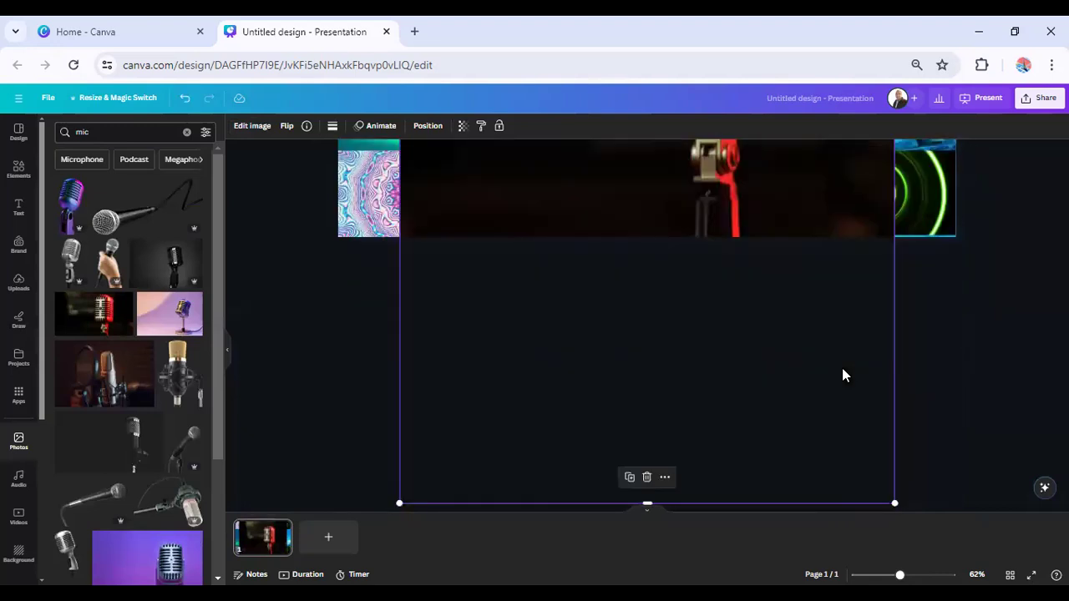
drag(894, 503, 691, 312)
drag(542, 301, 780, 317)
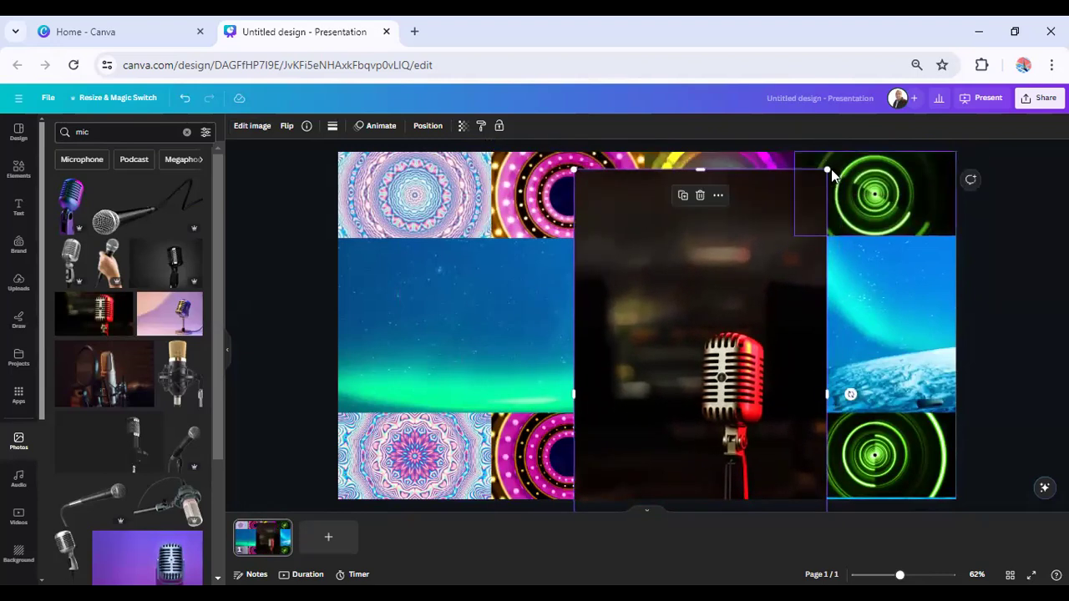
drag(827, 171, 803, 212)
drag(645, 438, 653, 398)
drag(813, 170, 783, 223)
drag(710, 338, 709, 268)
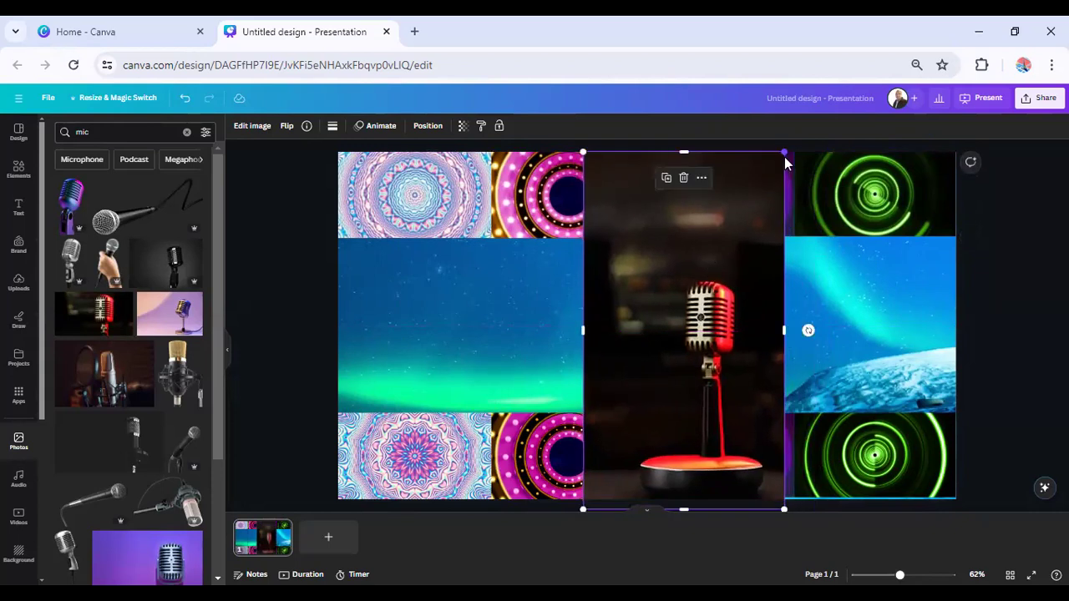
drag(783, 154, 759, 198)
mouse_move(716, 270)
mouse_down()
mouse_move(717, 258)
mouse_move(719, 268)
mouse_up()
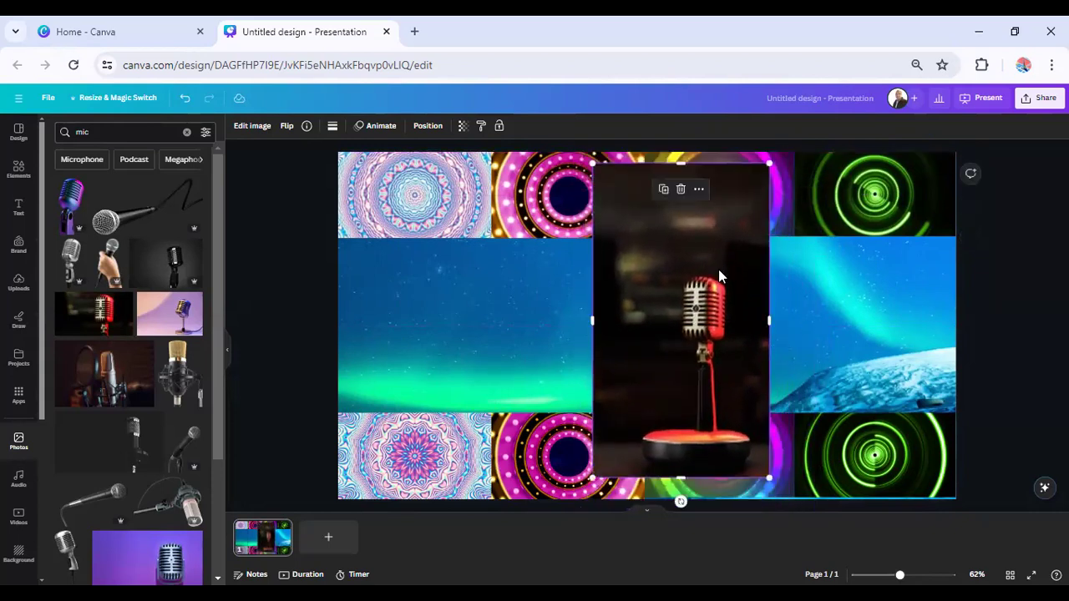
Step: Open the photo in Magic Edit and select the microphone with its stand and base as the area to edit
click(262, 131)
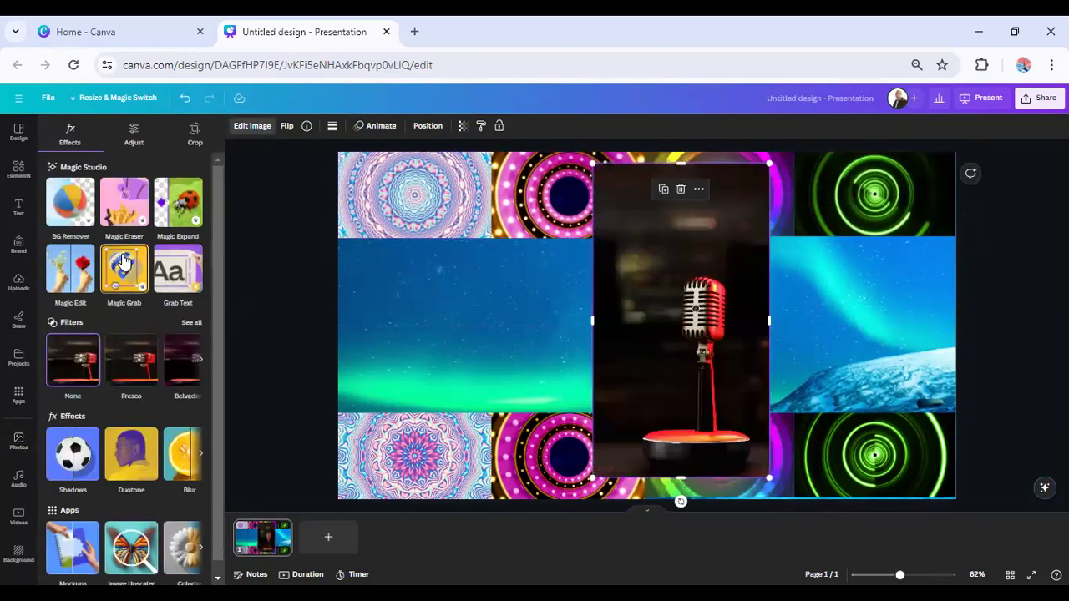
click(89, 273)
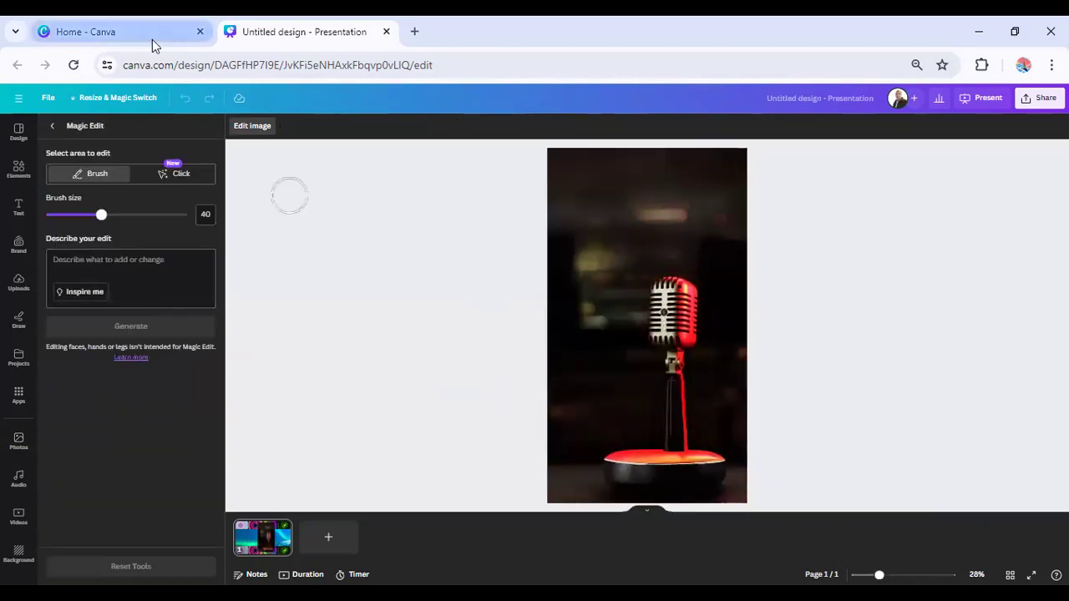
click(180, 174)
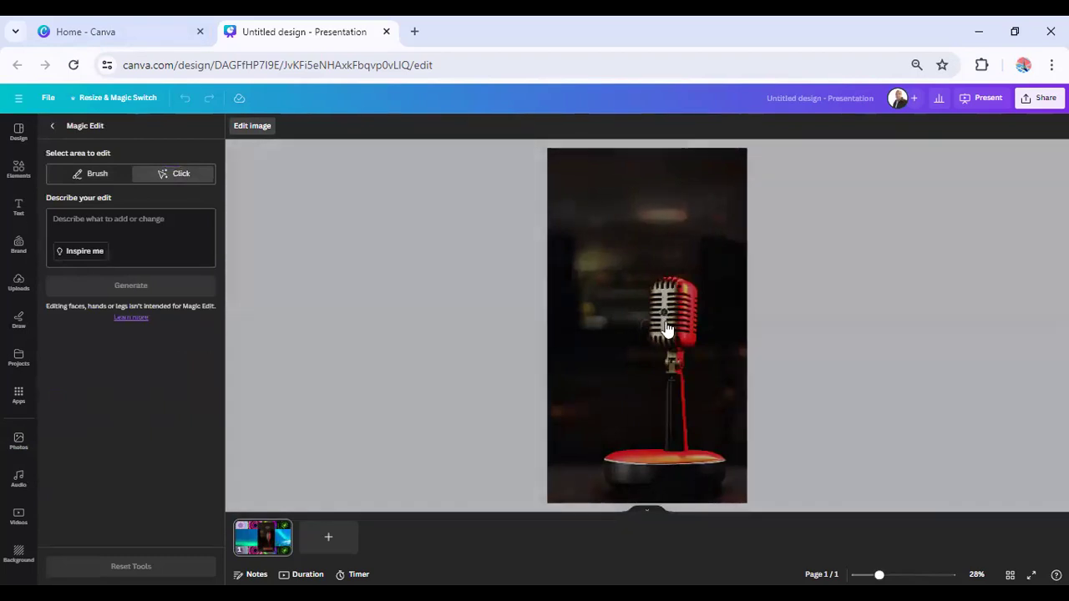
click(665, 328)
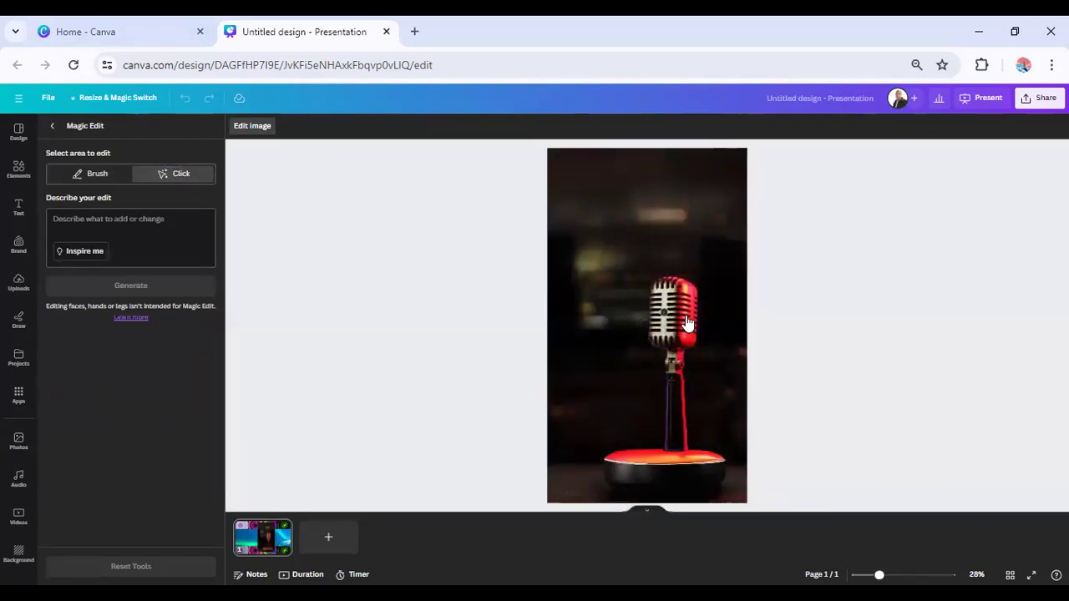
click(657, 472)
Step: Try the suggested edit descriptions "Add a cute dog" and "Add a christmas sweater", clearing each one
click(151, 222)
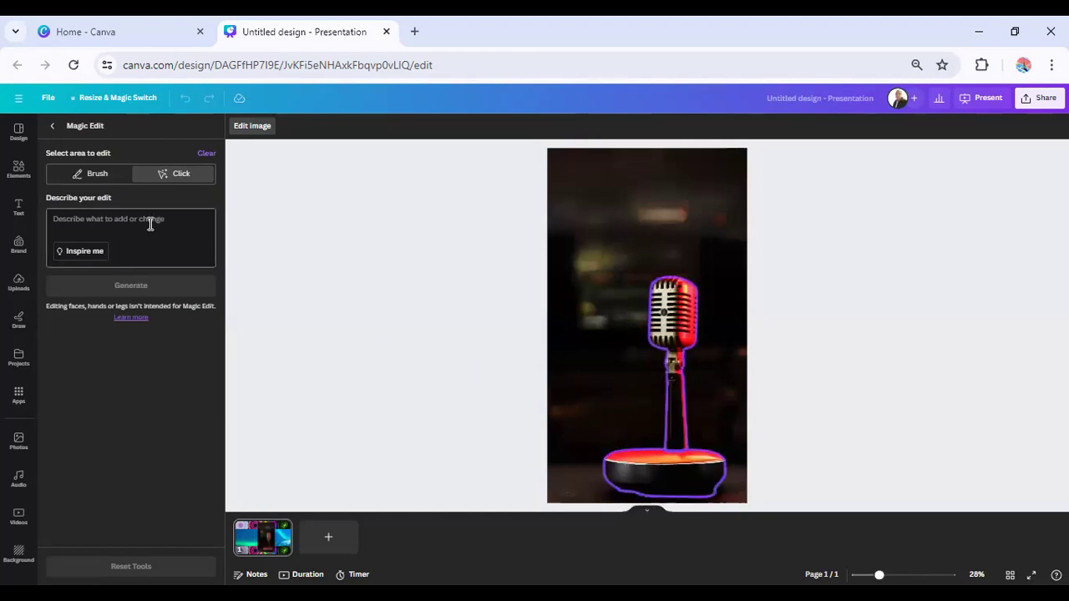
click(82, 252)
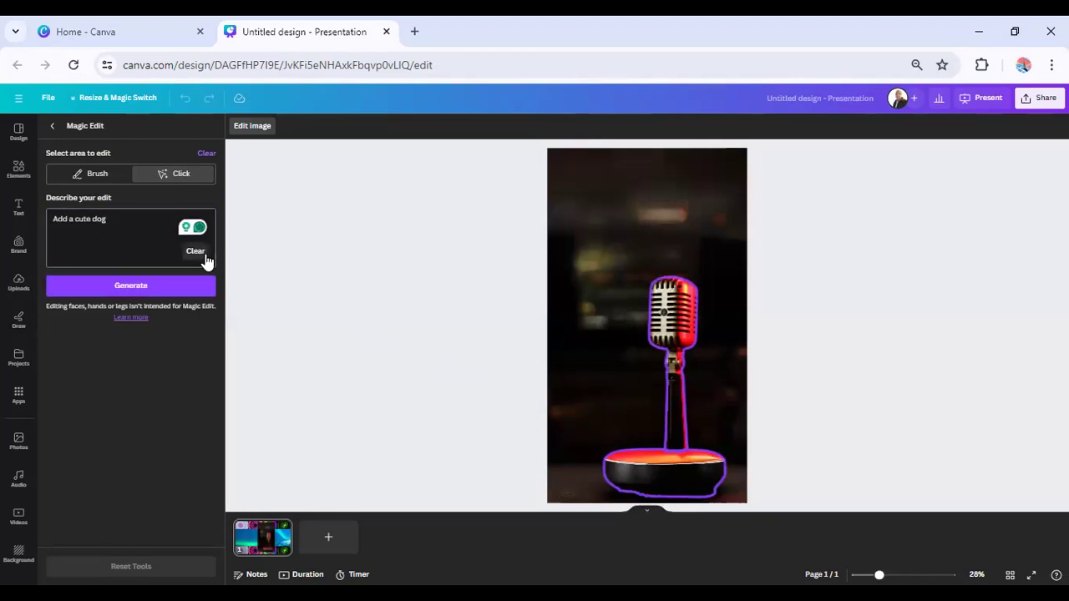
click(206, 261)
click(73, 248)
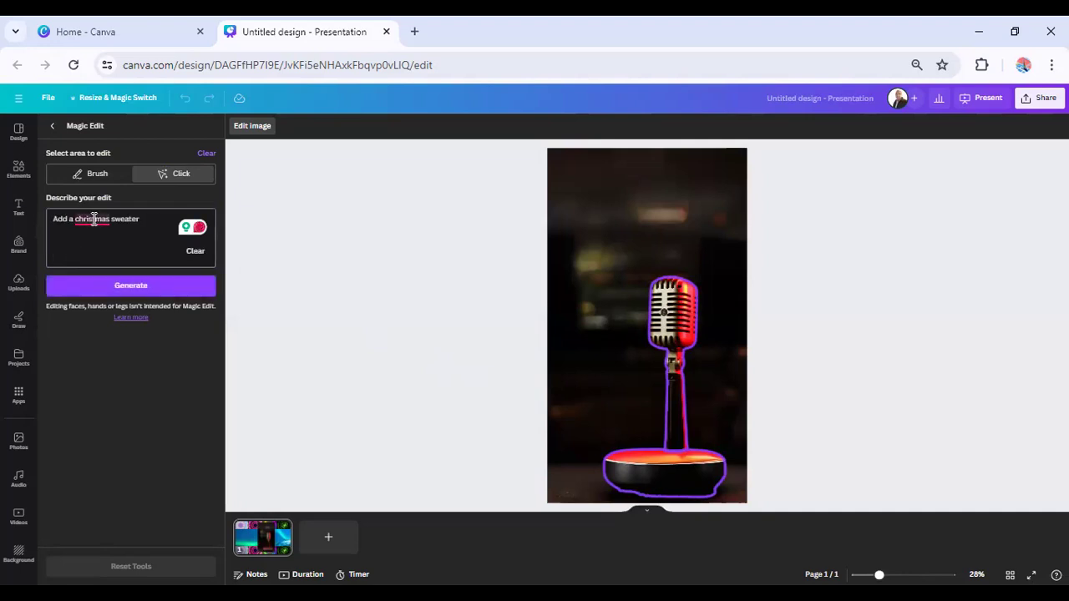
click(201, 255)
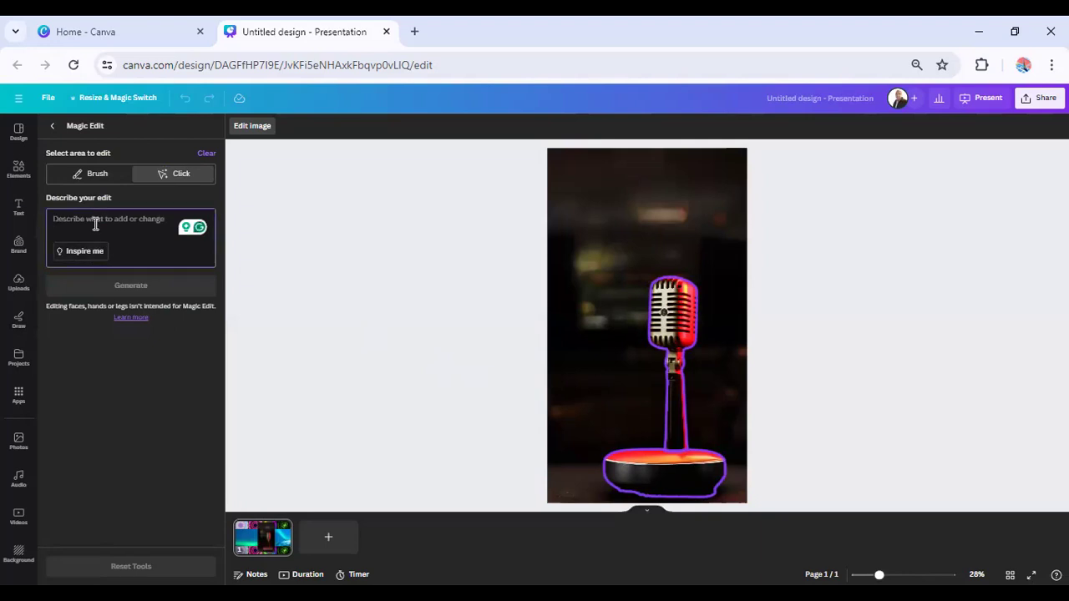
Step: Describe the edit as "bouquet of flowers" and generate replacements for the selected microphone
text(bo)
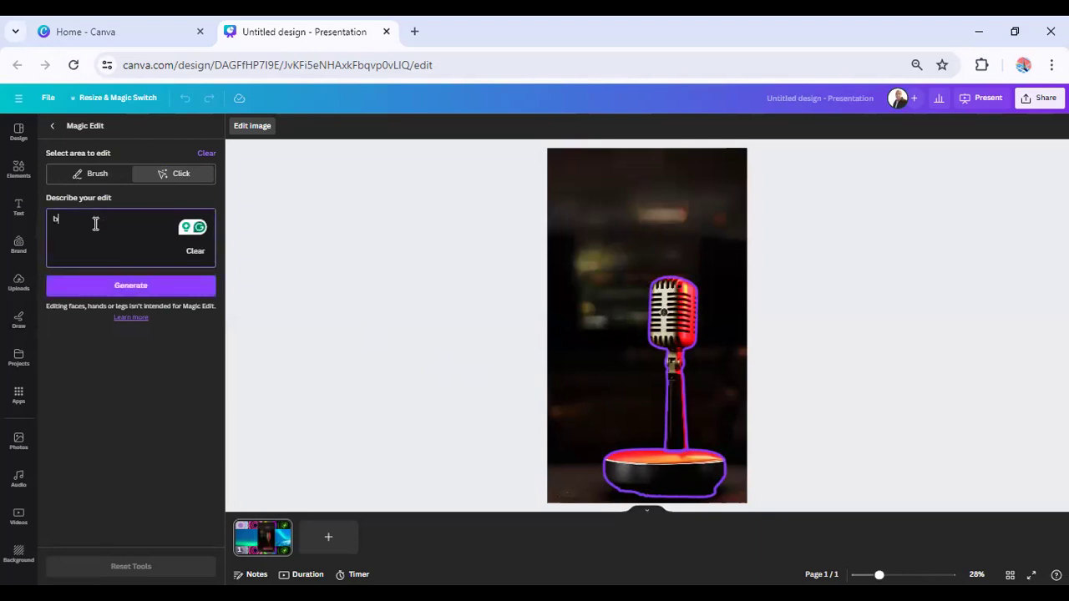
text(uquet of flowers)
click(107, 285)
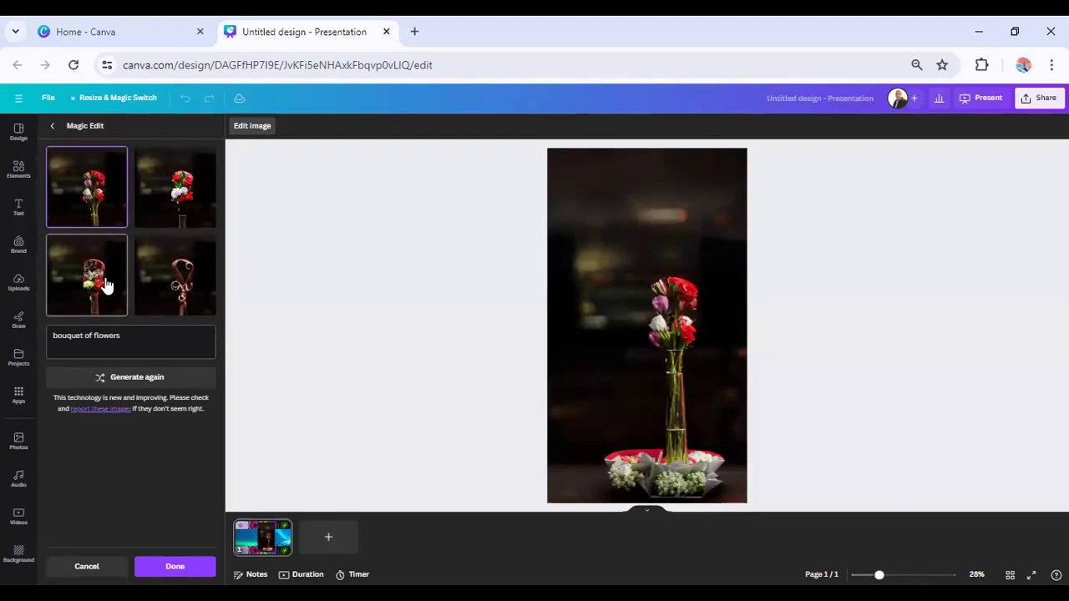
Step: Compare the four generated bouquet versions and apply the first one to the photo
click(165, 211)
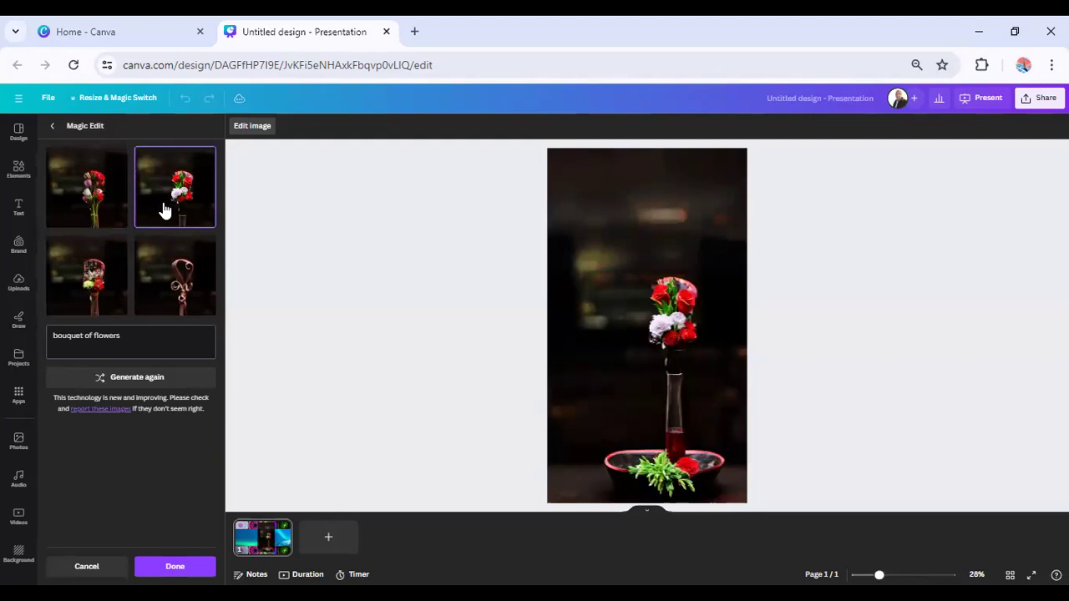
click(79, 274)
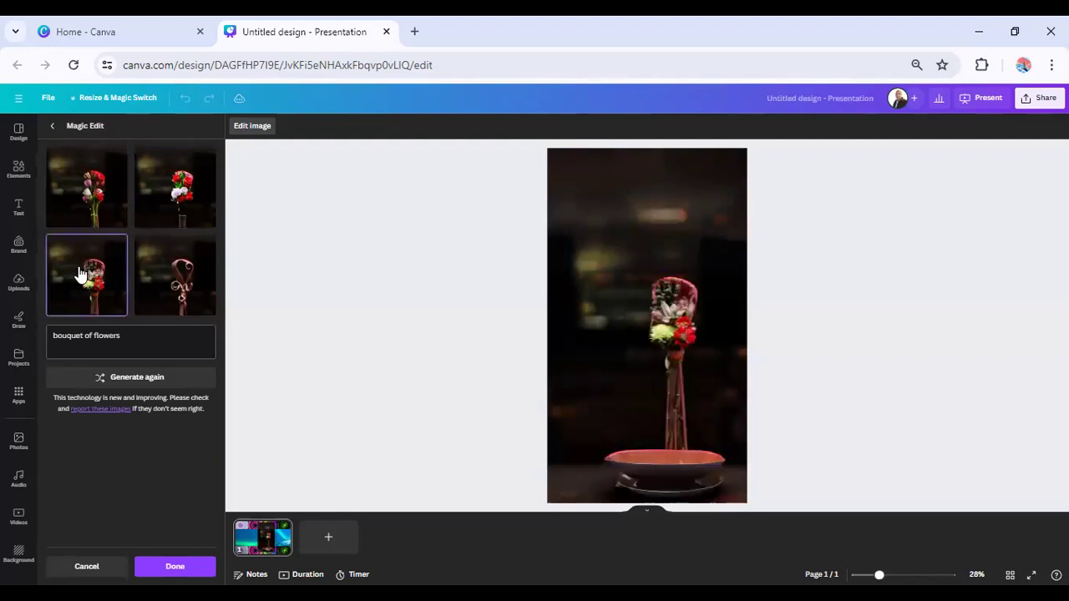
click(172, 279)
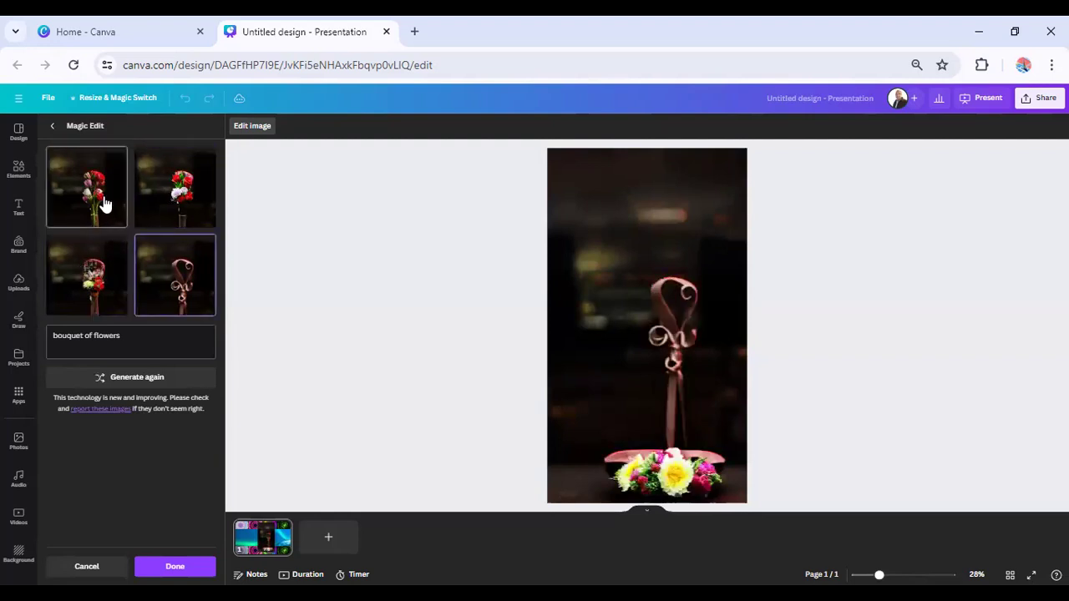
click(104, 205)
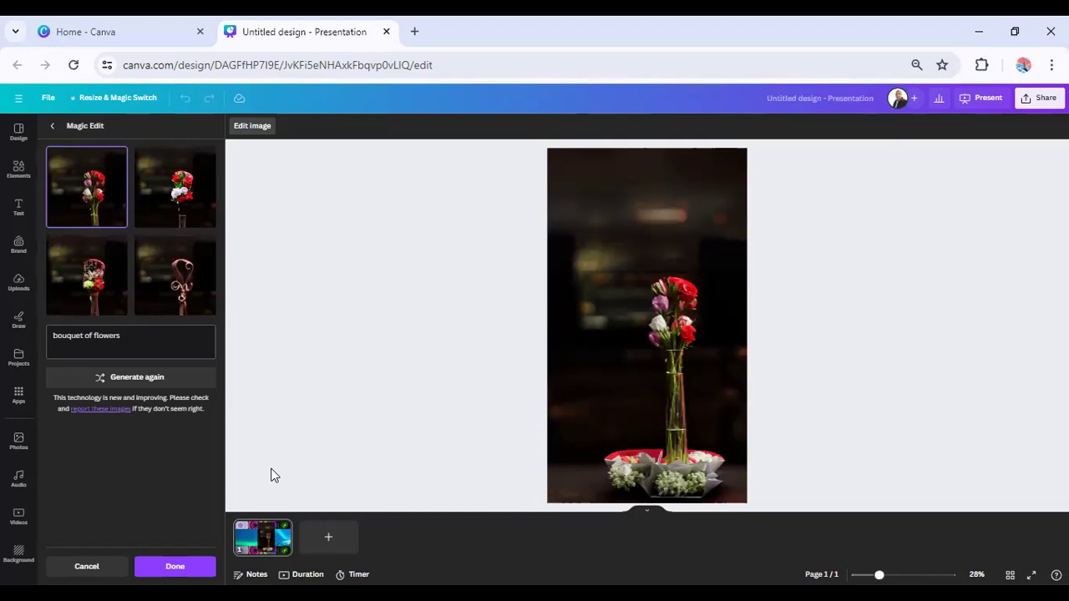
click(172, 567)
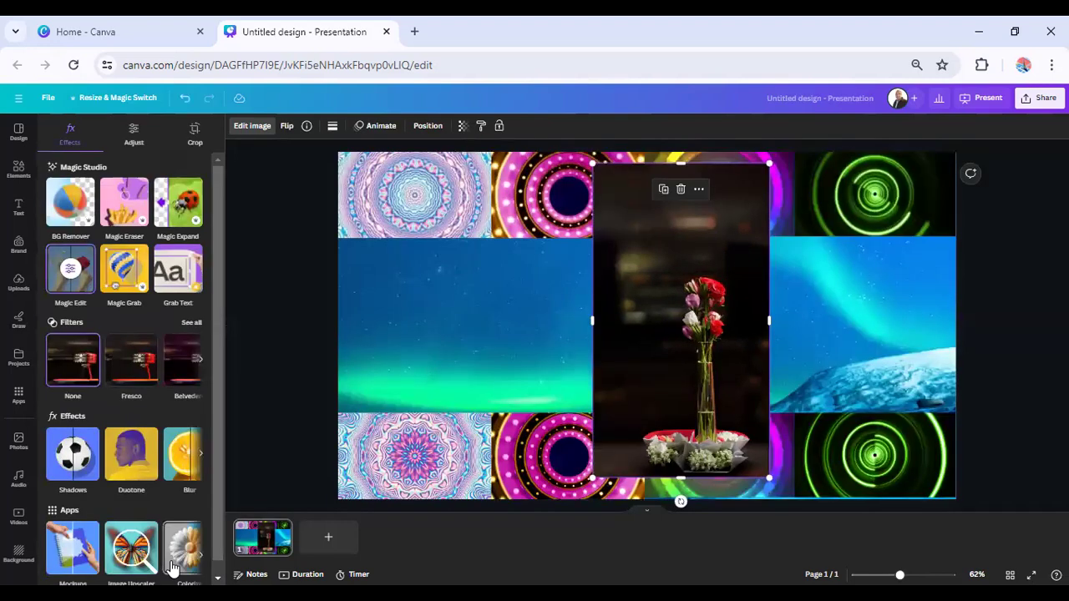
Step: View the Magic Grab tool without using it and apply the Natural filter Belvedere to the flower photo
click(136, 273)
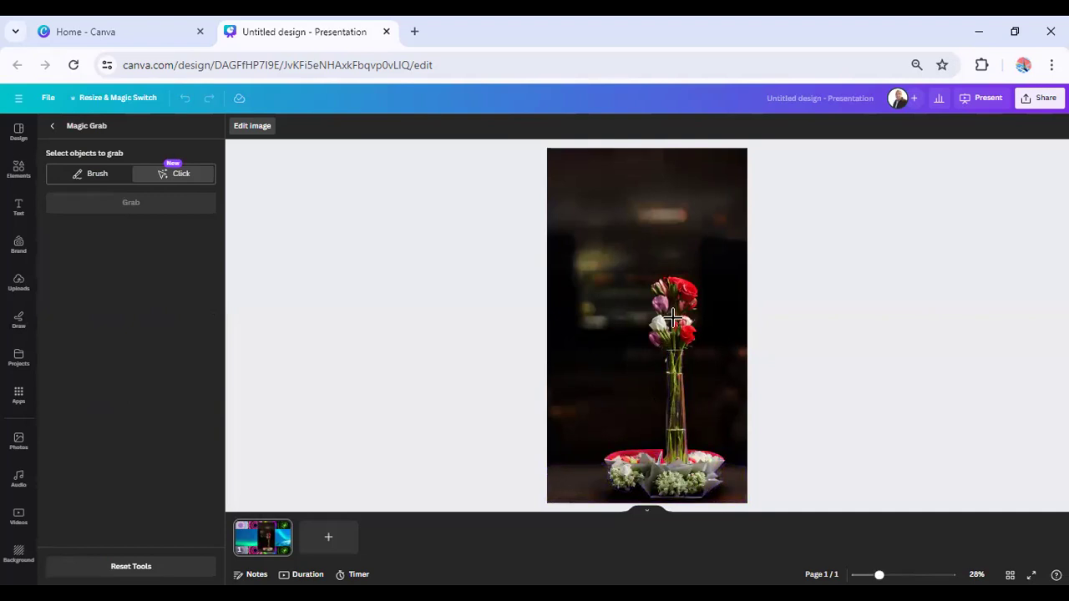
click(52, 130)
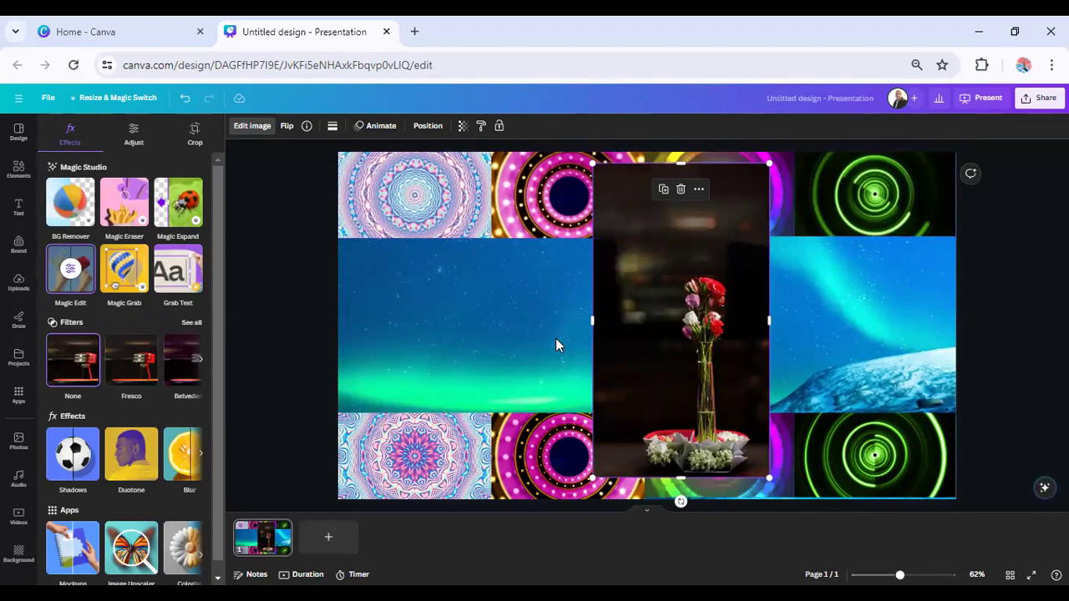
click(192, 325)
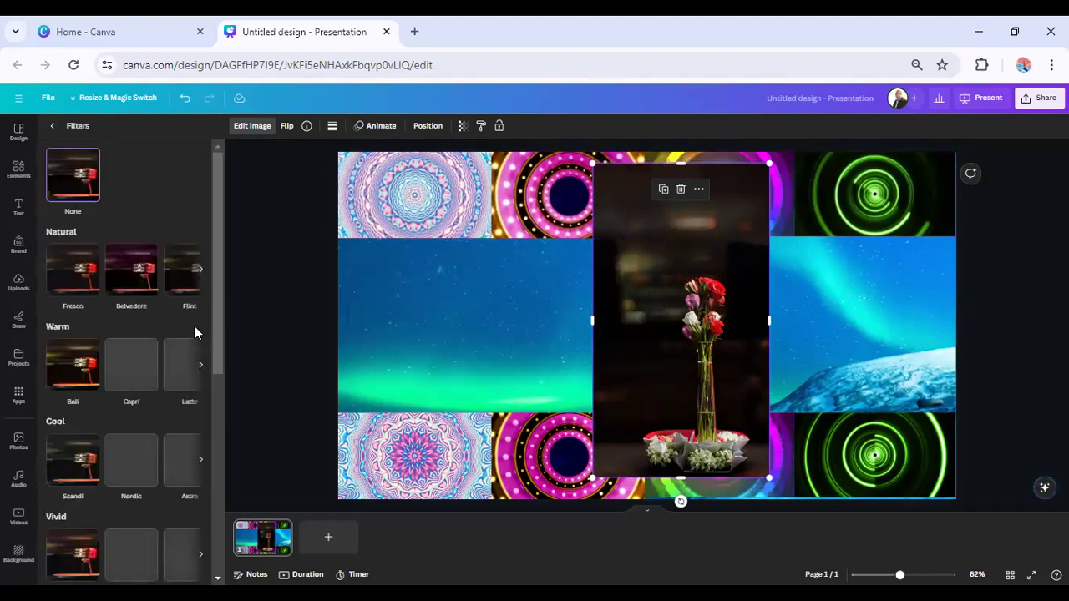
click(153, 299)
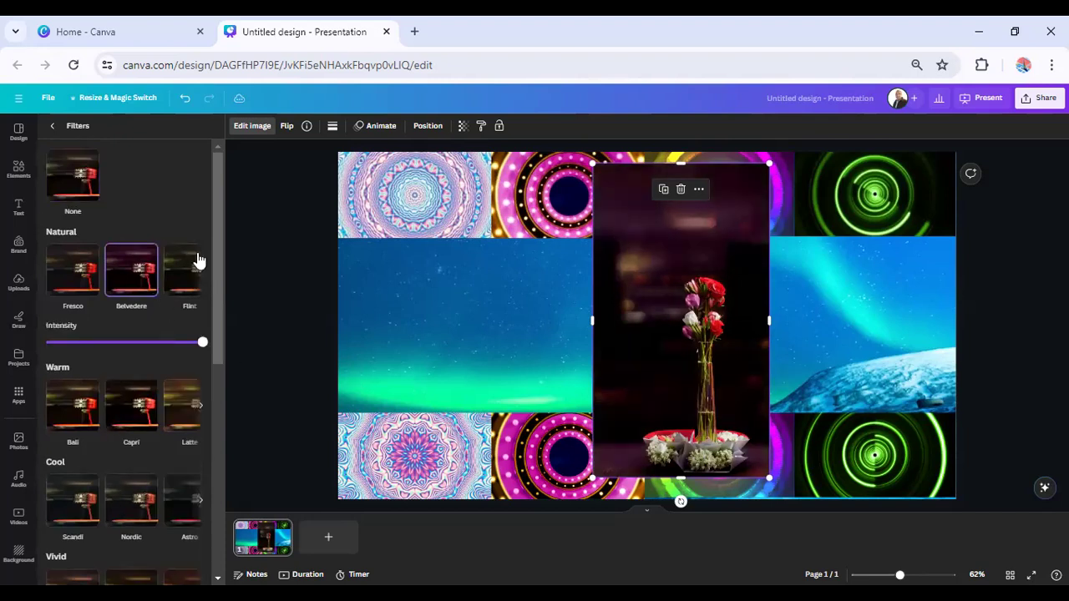
click(51, 127)
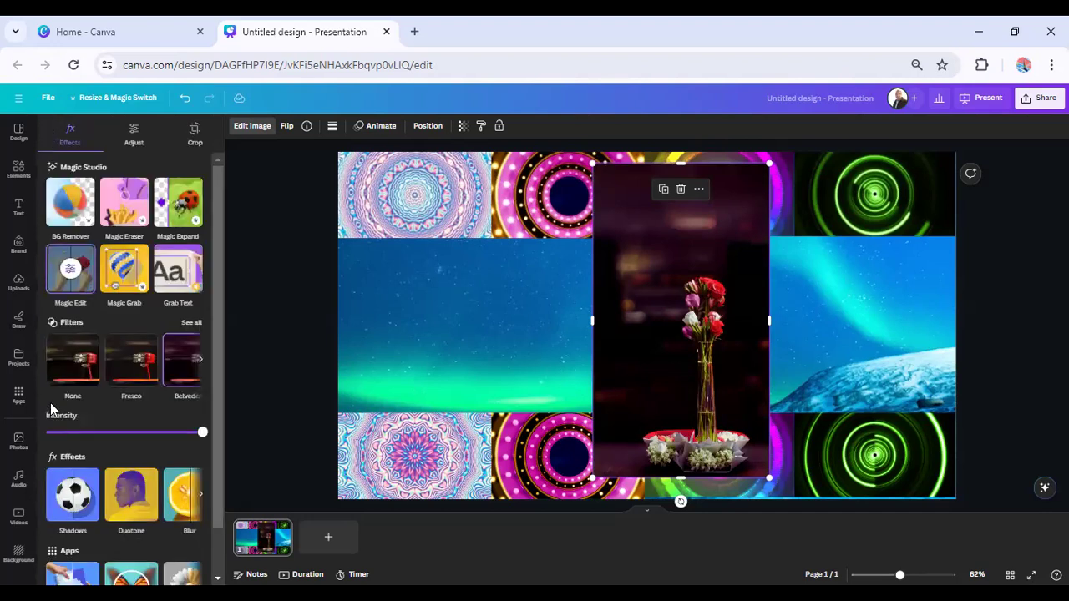
scroll(50, 402, down, 1)
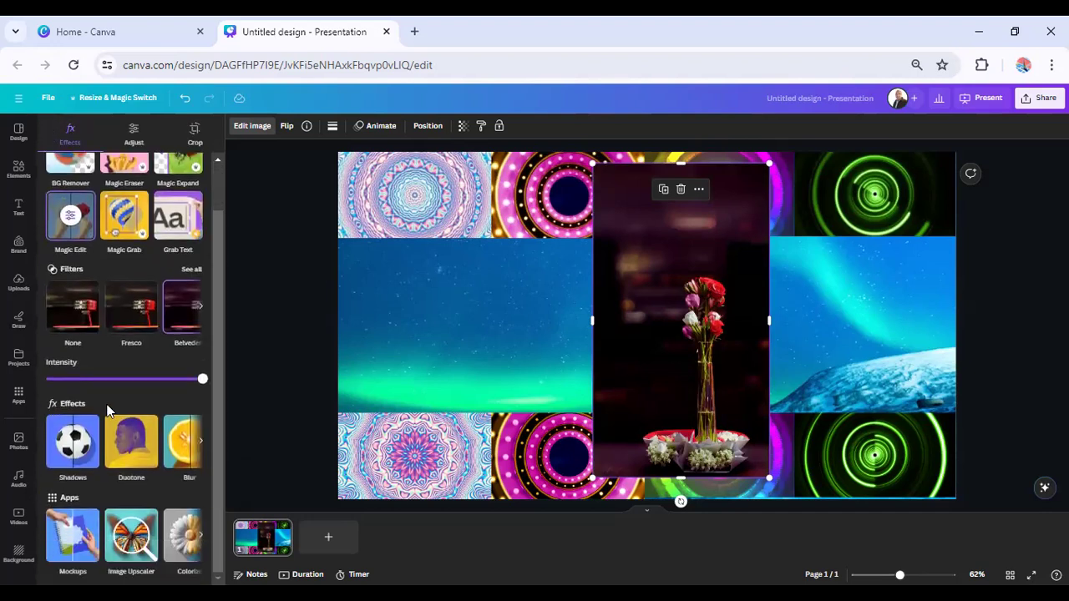
Step: Insert the red-lit microphone photo from the "mic" results and place it at a reduced size left of the flower photo
click(19, 441)
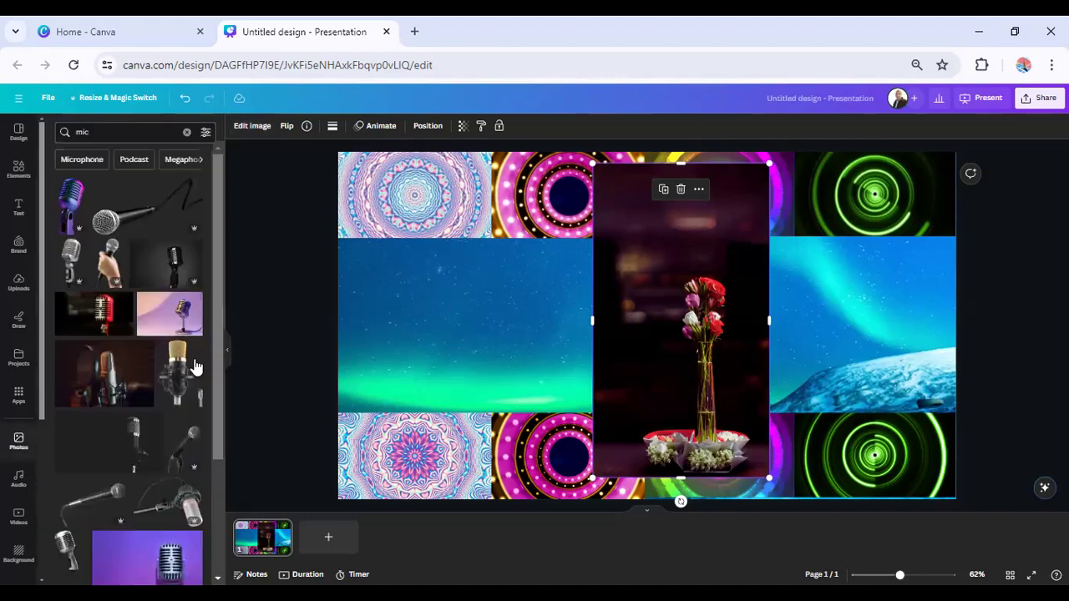
click(82, 313)
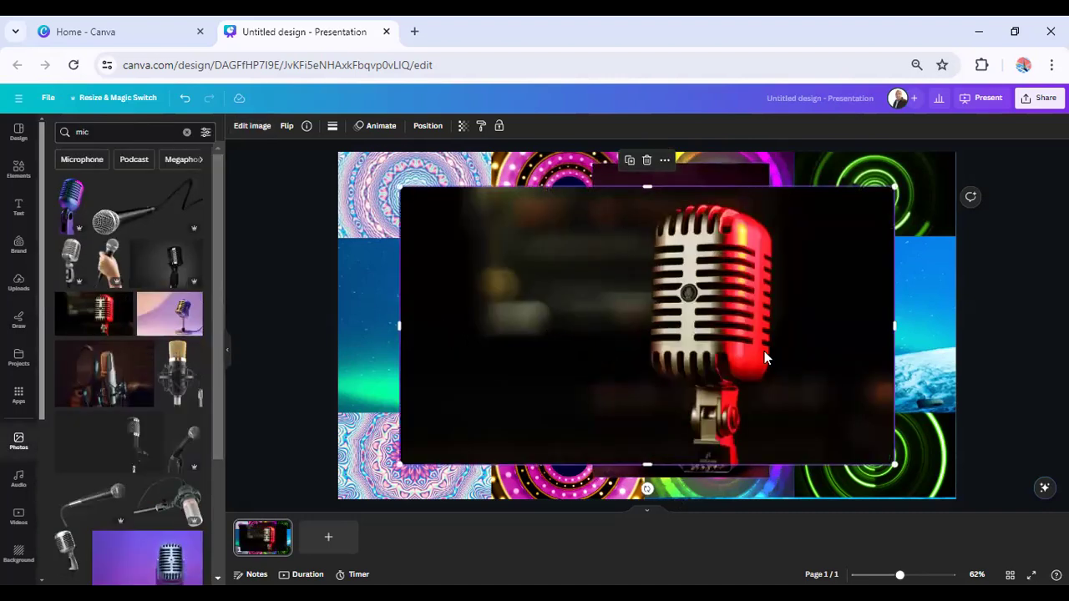
drag(890, 455, 531, 334)
drag(514, 276, 508, 351)
click(712, 247)
mouse_move(709, 261)
mouse_down()
mouse_move(489, 270)
mouse_move(708, 273)
mouse_up()
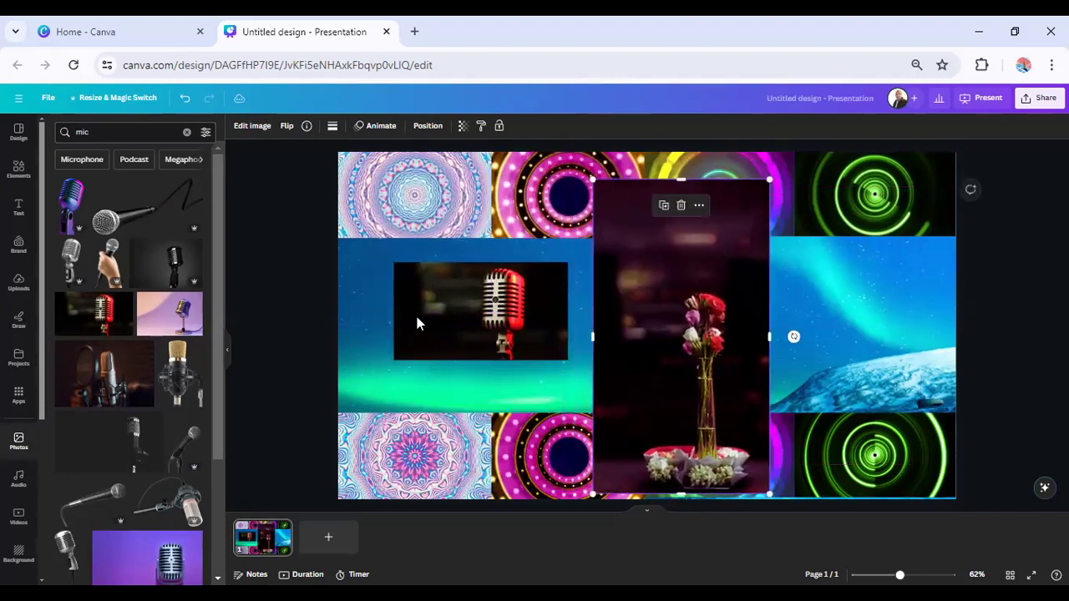
Step: Delete the small microphone photo from the page
click(266, 309)
click(474, 283)
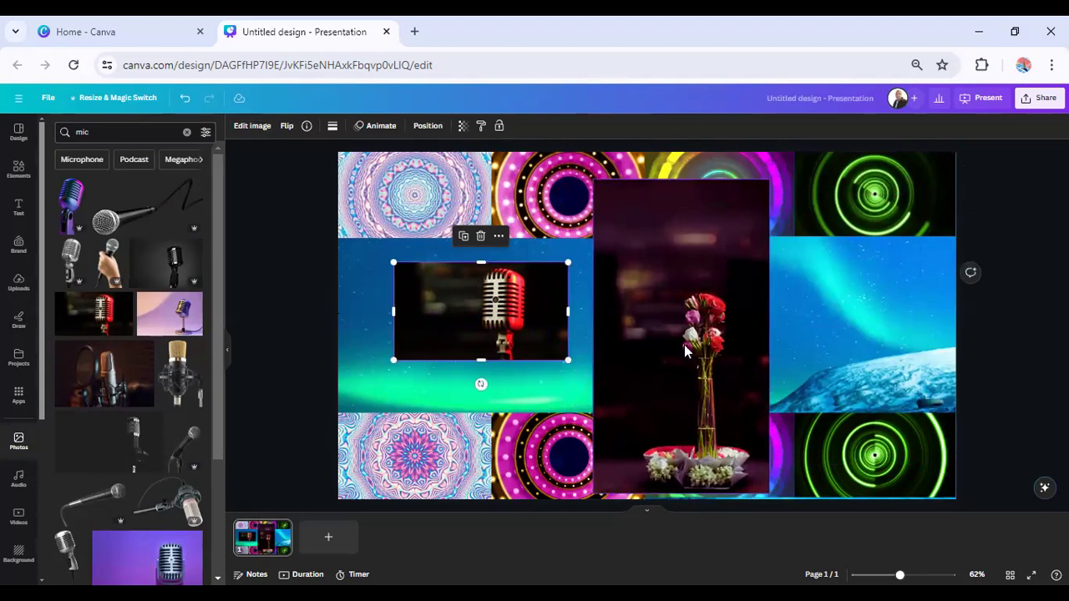
key(Delete)
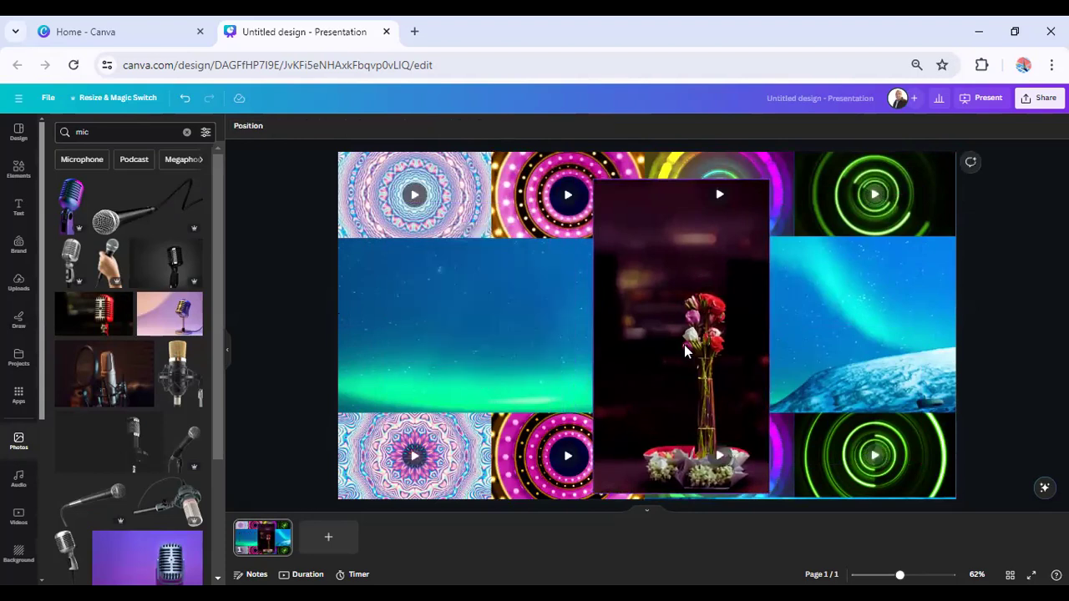
Step: Apply the Mono filter Classic to the flower photo to make it black and white
click(620, 260)
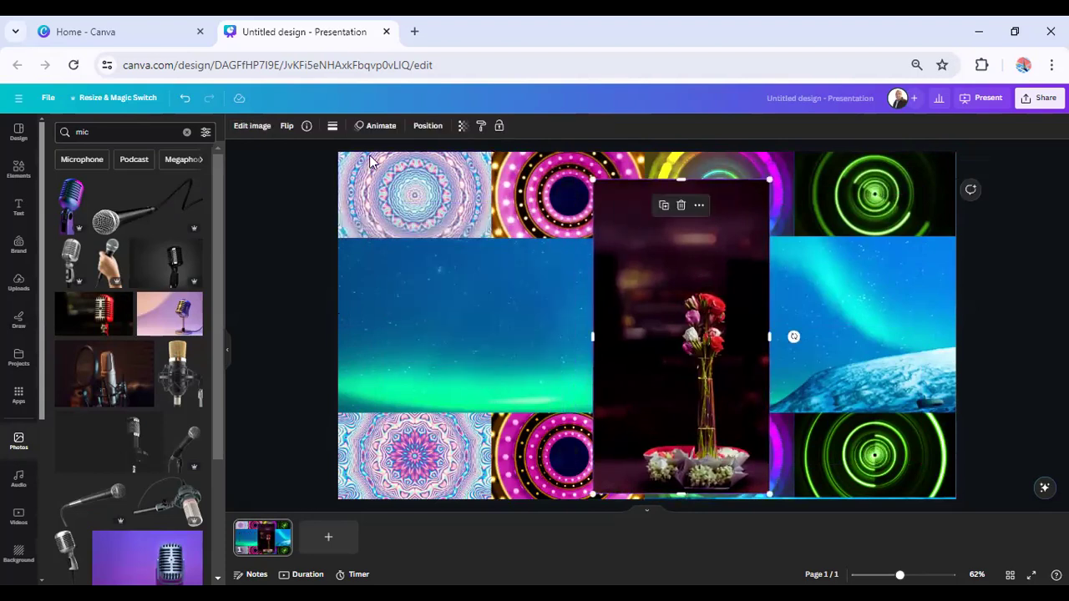
click(261, 132)
scroll(161, 321, down, 1)
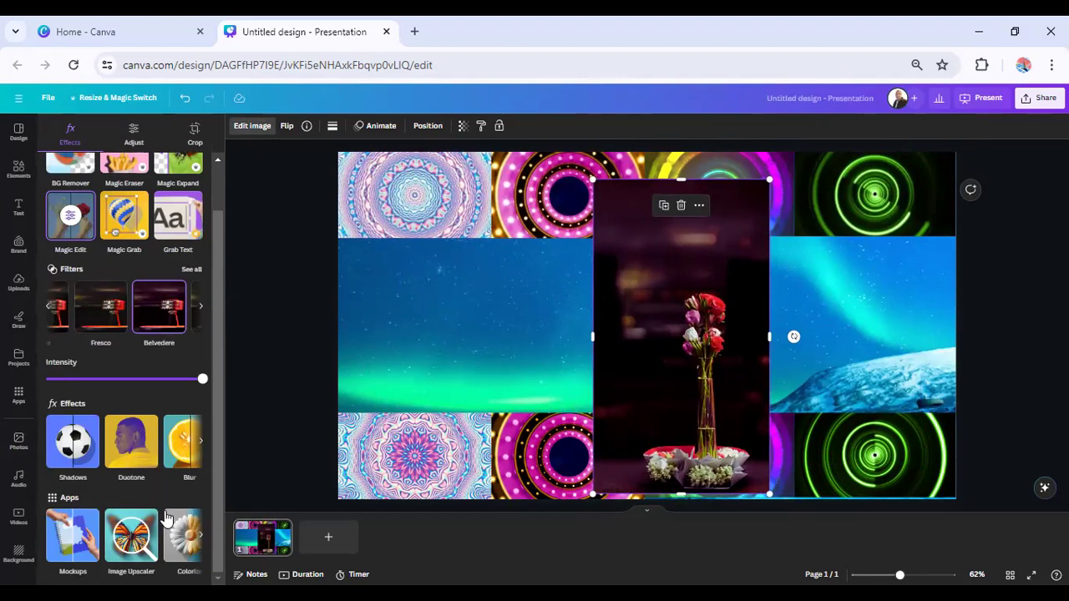
click(197, 268)
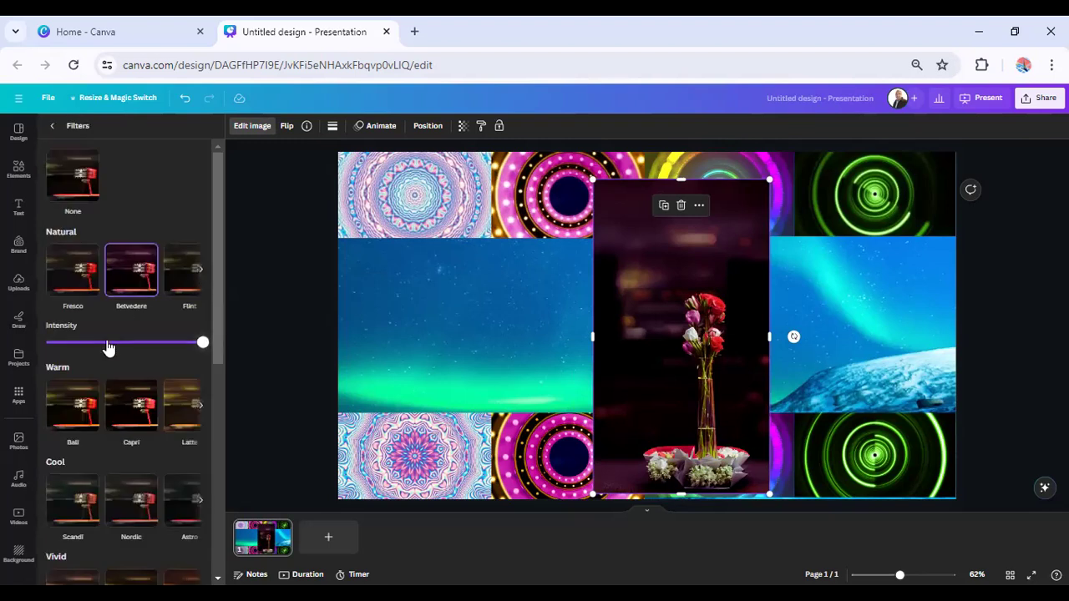
scroll(108, 349, down, 6)
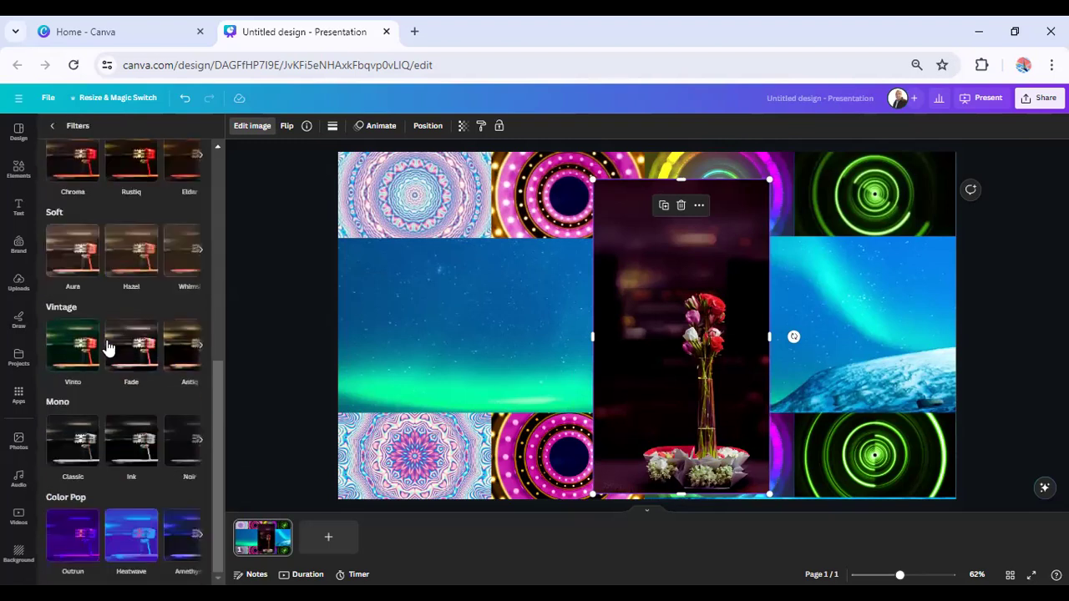
click(72, 455)
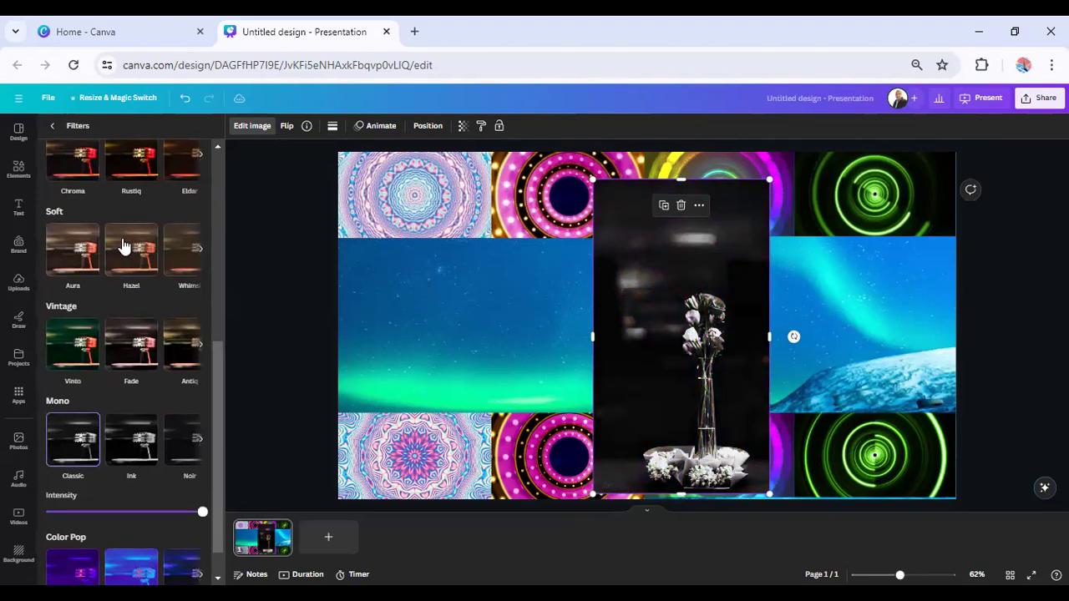
click(50, 128)
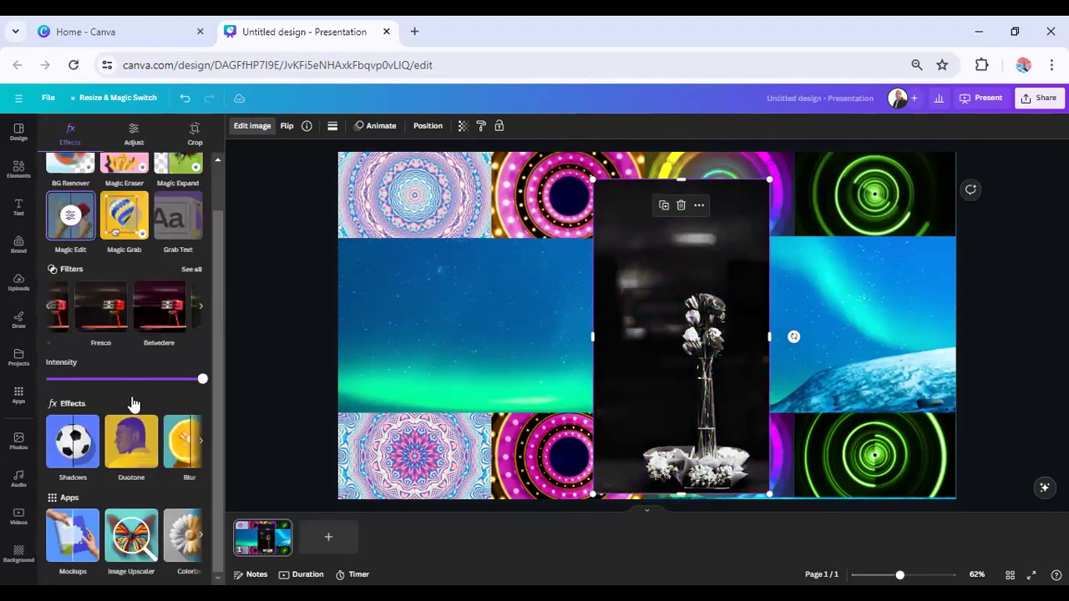
Step: Open the Colorize app and use it to colorize and replace the black-and-white flower photo
click(183, 537)
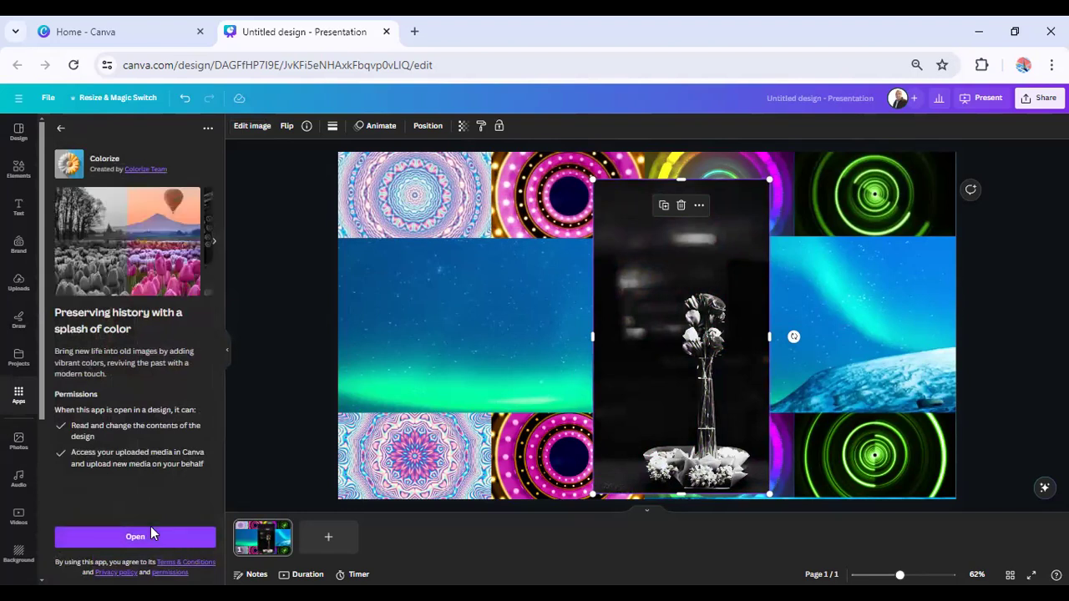
click(151, 529)
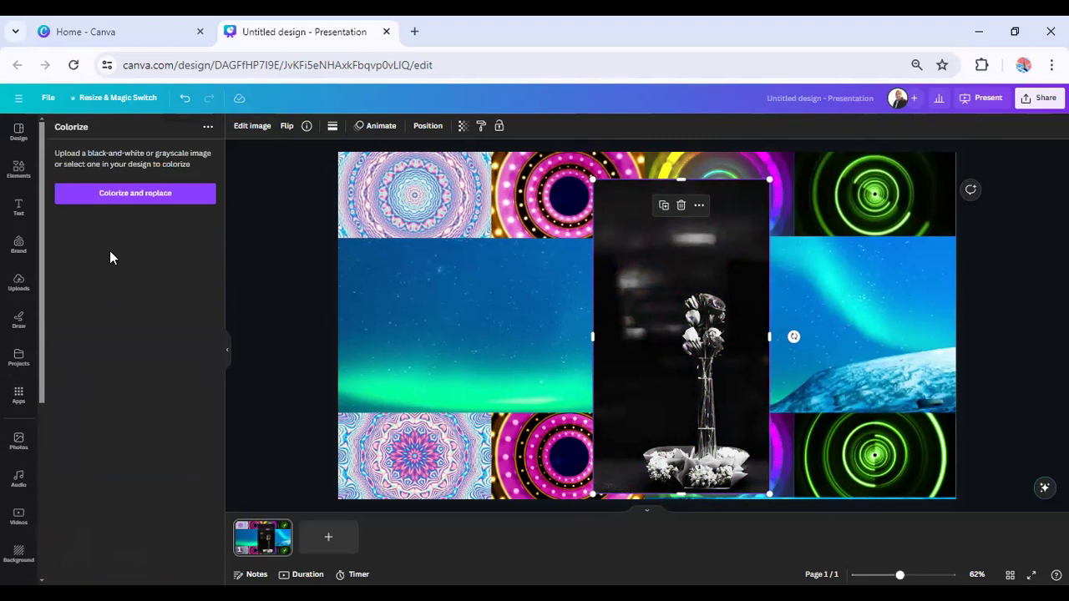
click(103, 185)
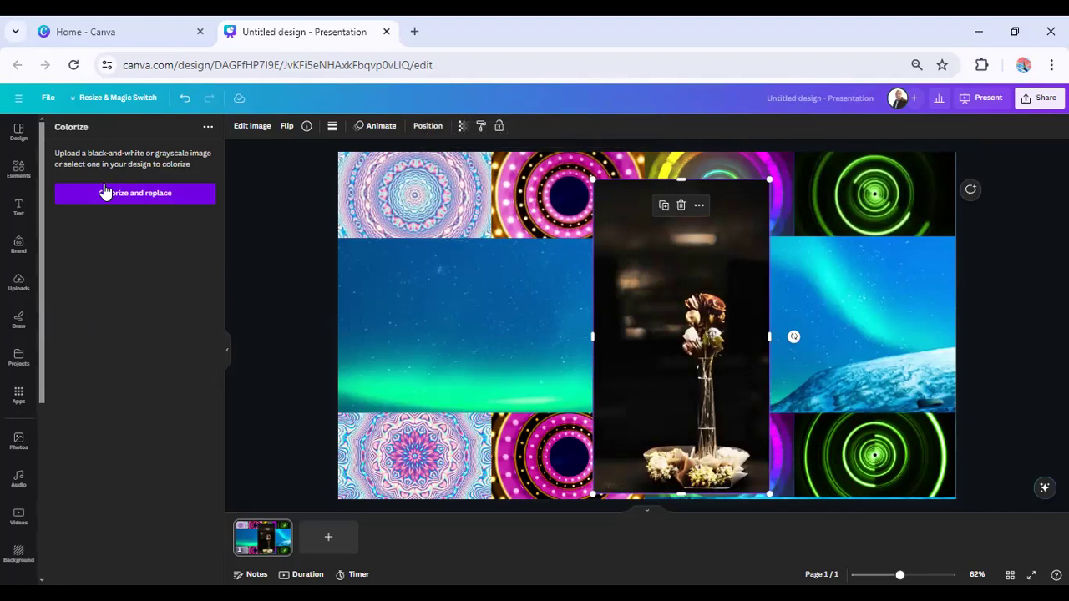
Step: Undo the colorizing, the deletion of the microphone photo and the last move of the flower photo
click(186, 99)
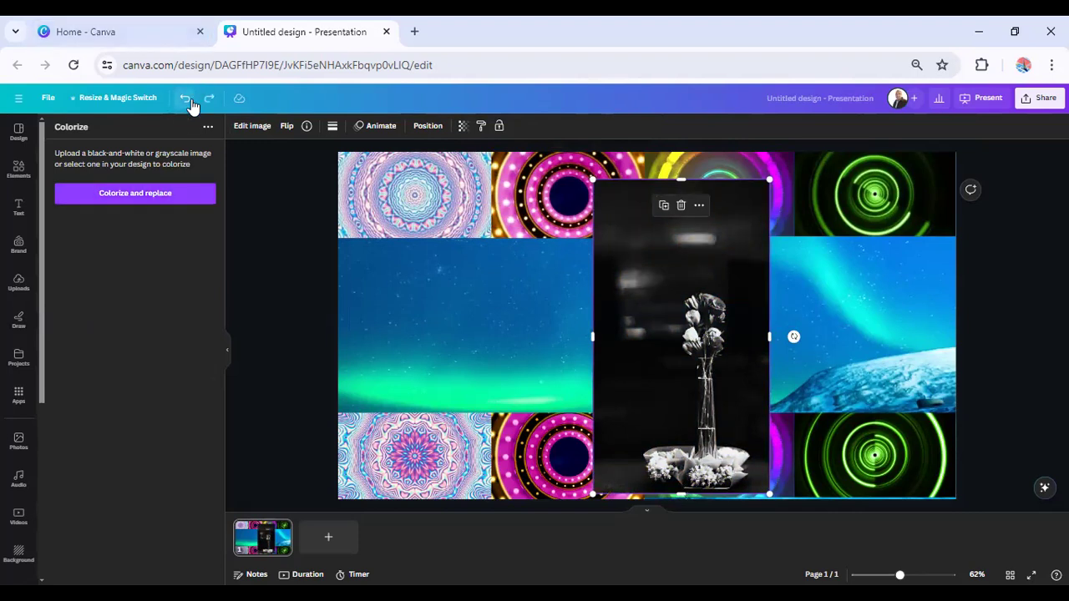
click(191, 105)
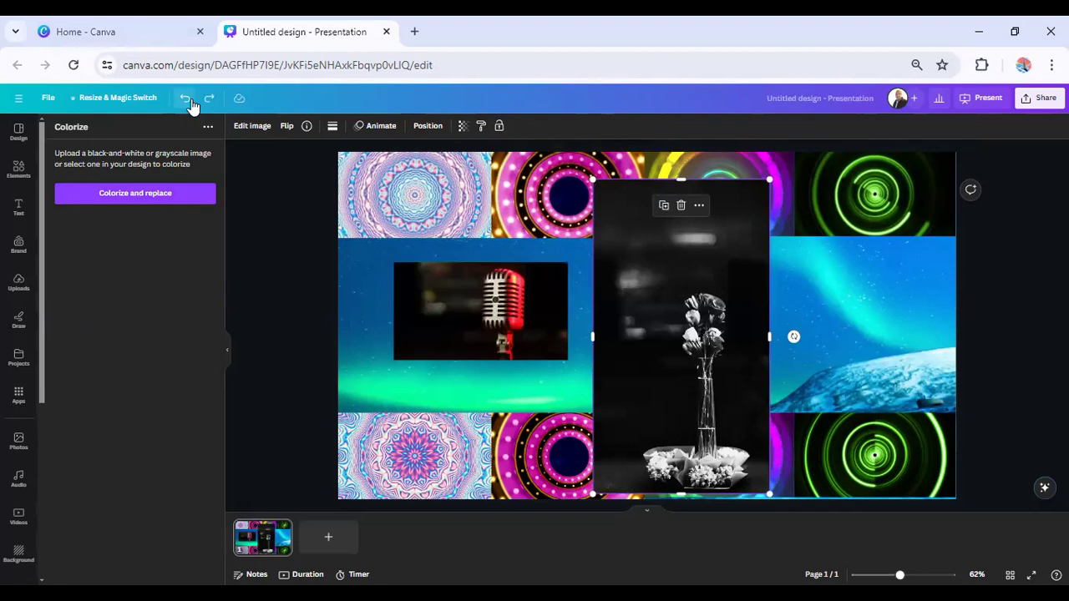
click(192, 105)
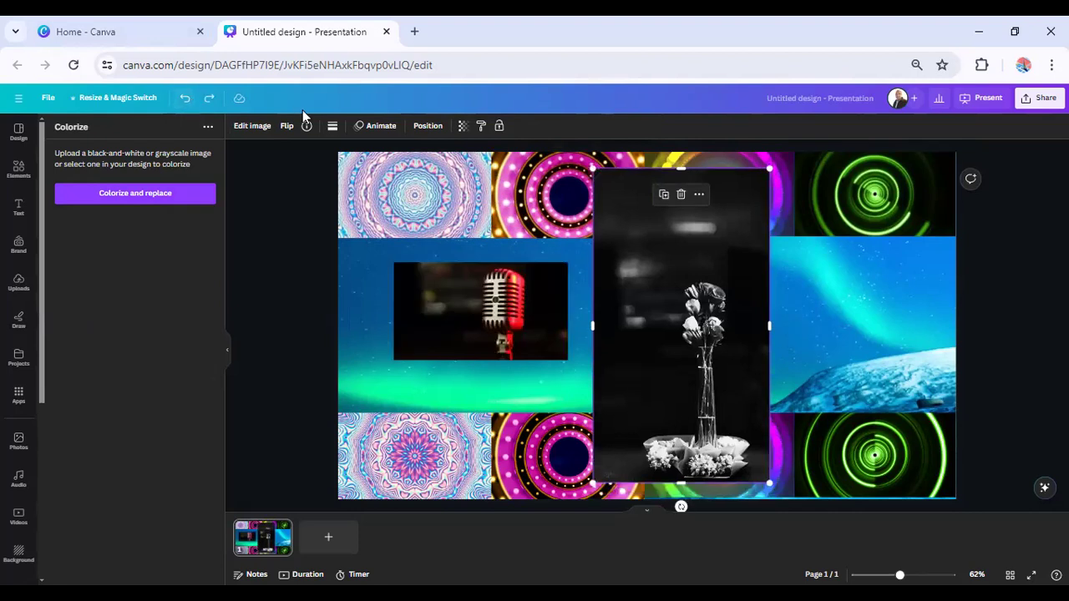
Step: Set the flower photo's filter back to Belvedere from the Natural group
click(253, 126)
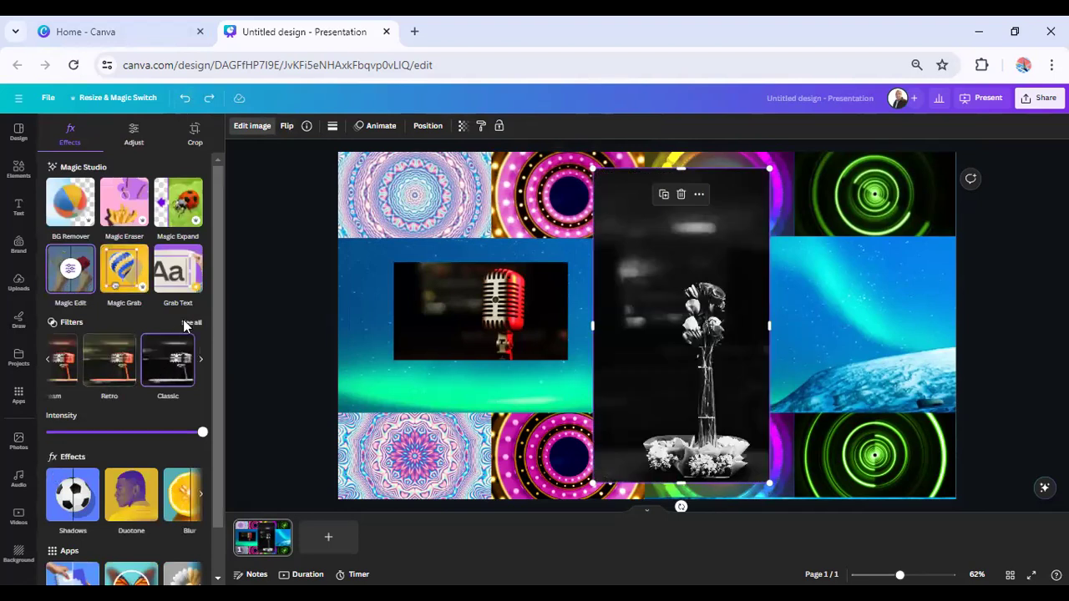
click(190, 323)
click(142, 252)
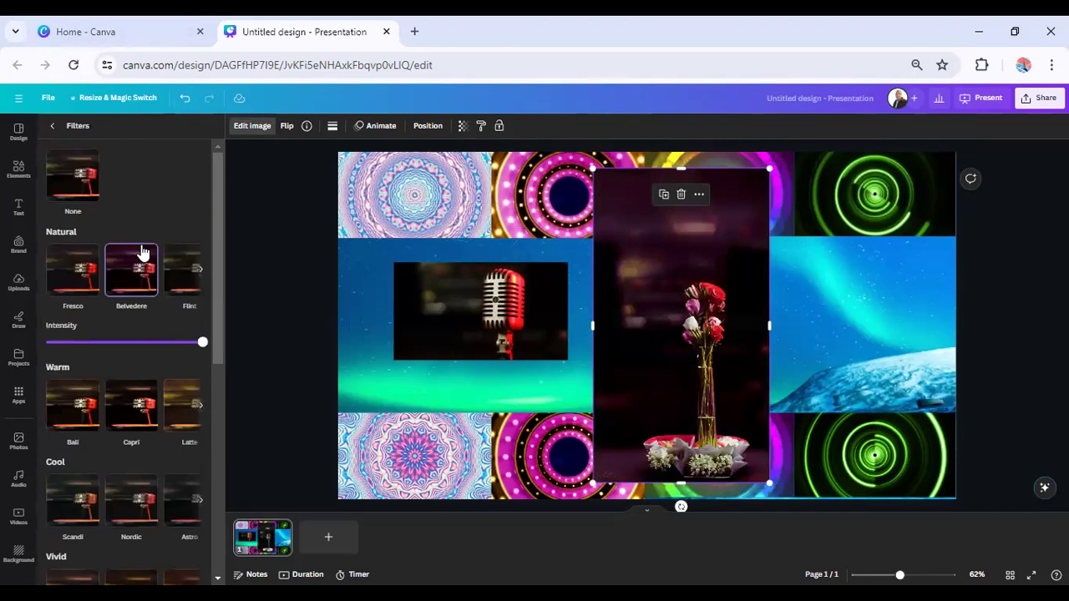
click(51, 126)
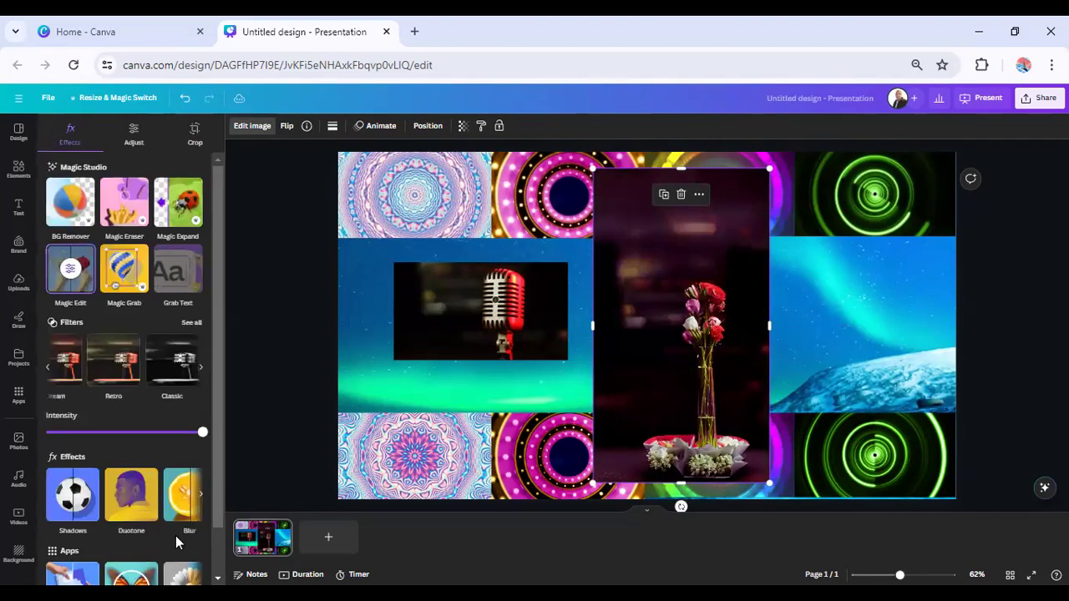
scroll(159, 476, down, 1)
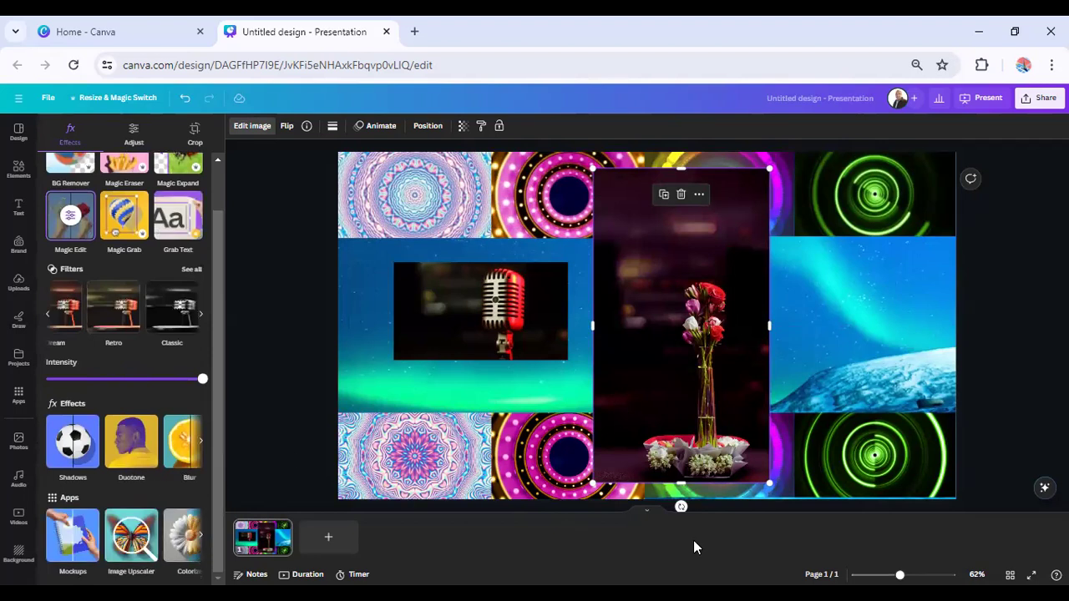
Step: Shrink the flower photo and fit it into the aurora band near the page's right edge
drag(769, 484, 714, 383)
drag(677, 281, 922, 331)
drag(958, 429, 948, 412)
drag(838, 213, 851, 238)
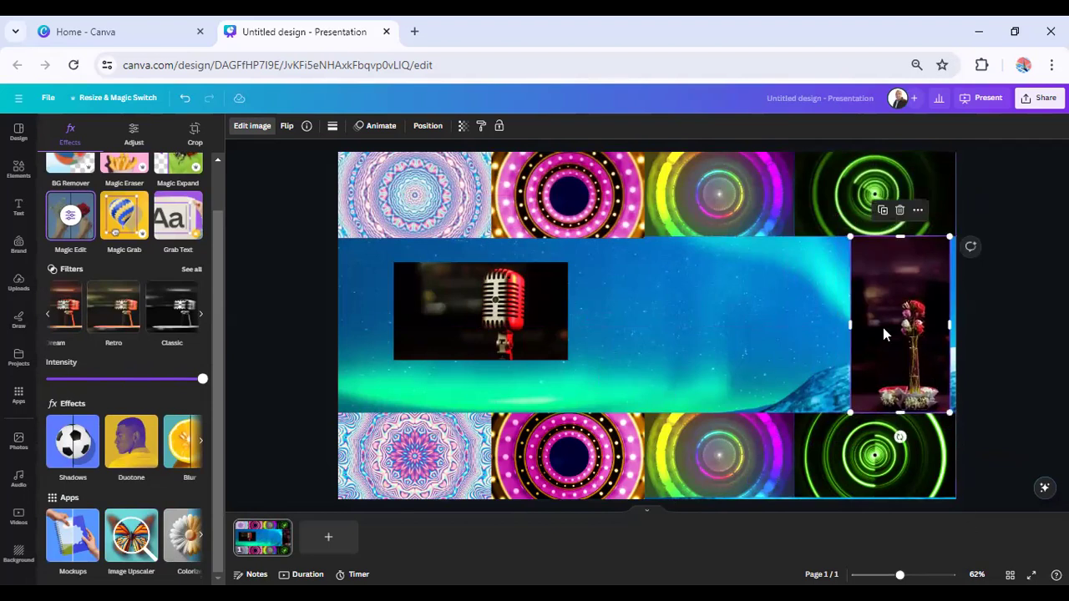
Step: Align the flower photo flush with the page's right edge and enlarge the microphone photo to fill the middle band from the page's left edge
drag(894, 338, 900, 330)
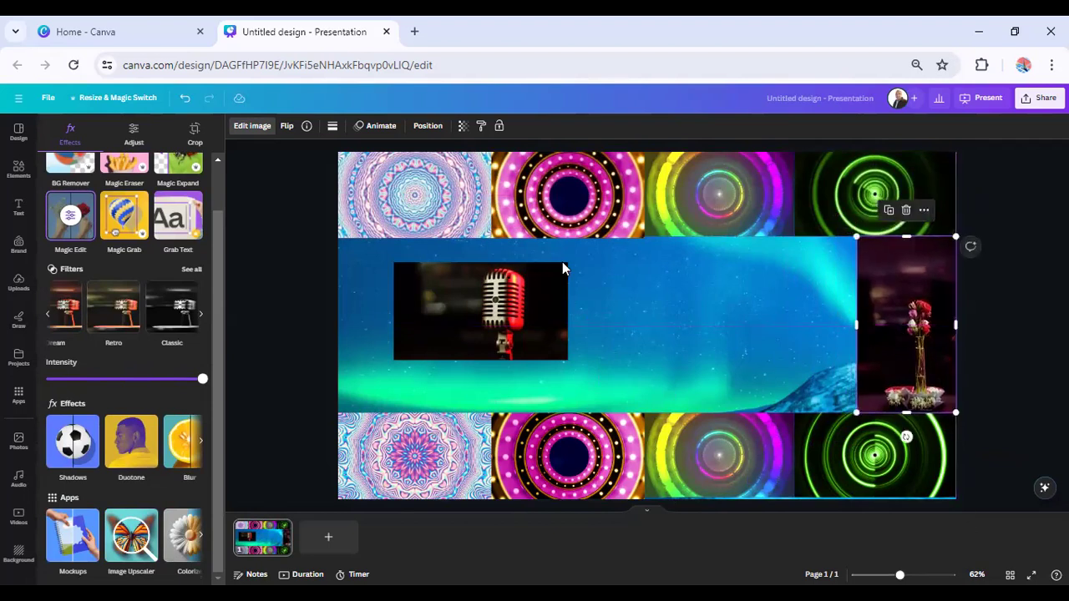
click(518, 320)
drag(517, 320, 648, 419)
drag(358, 333, 359, 335)
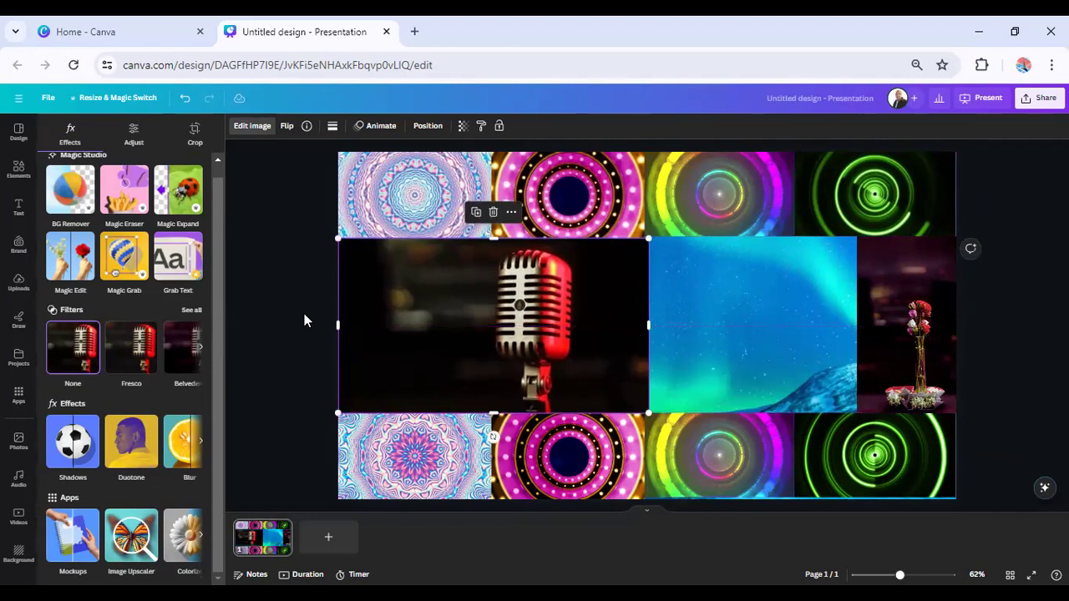
click(304, 313)
Step: Replace the aurora page background with a new custom gradient background color
click(691, 365)
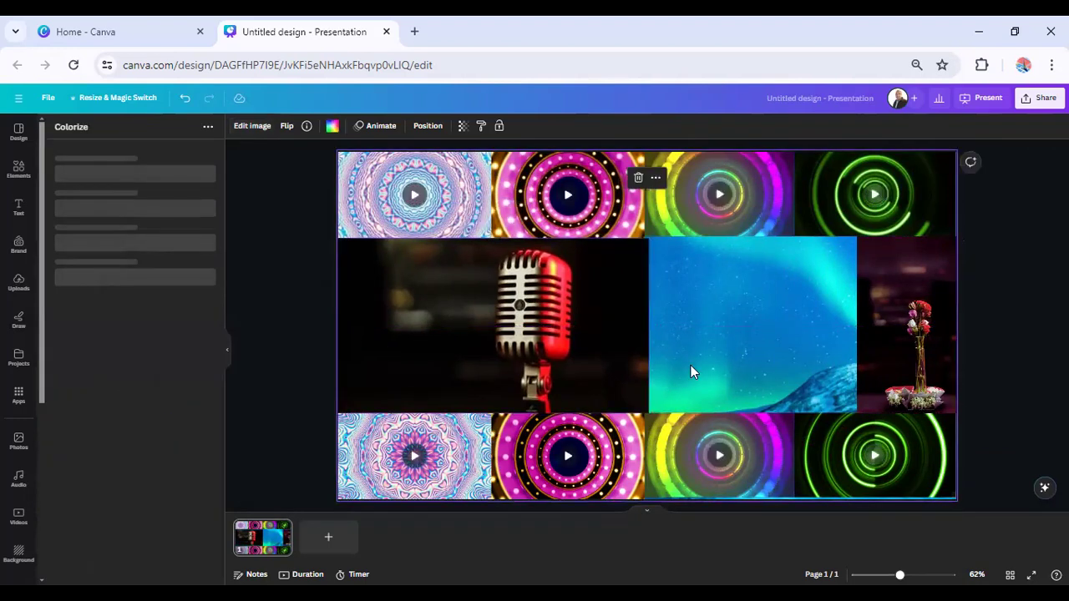
click(239, 126)
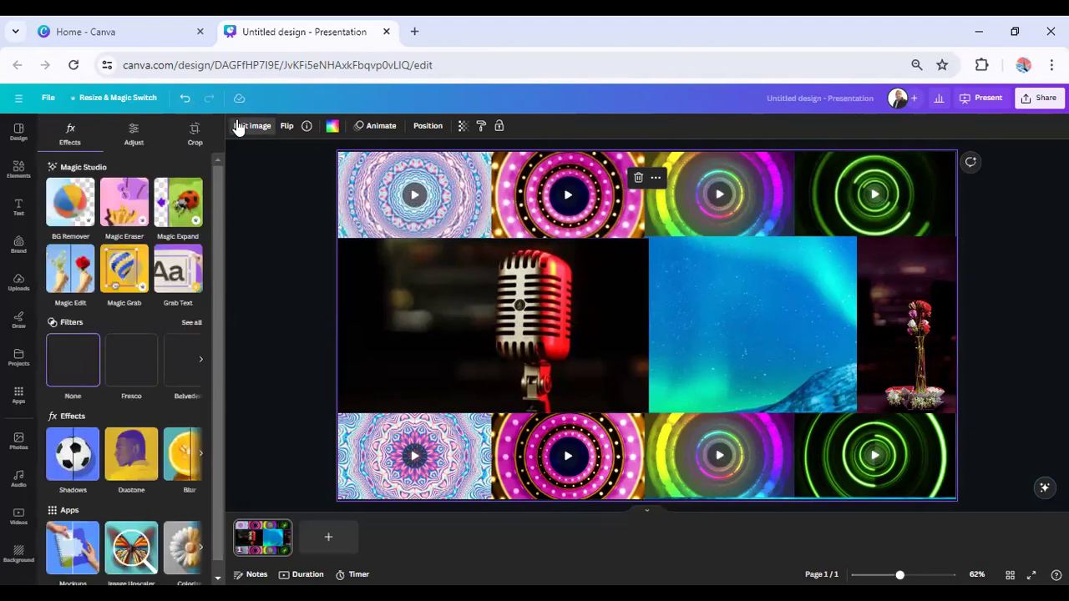
click(332, 126)
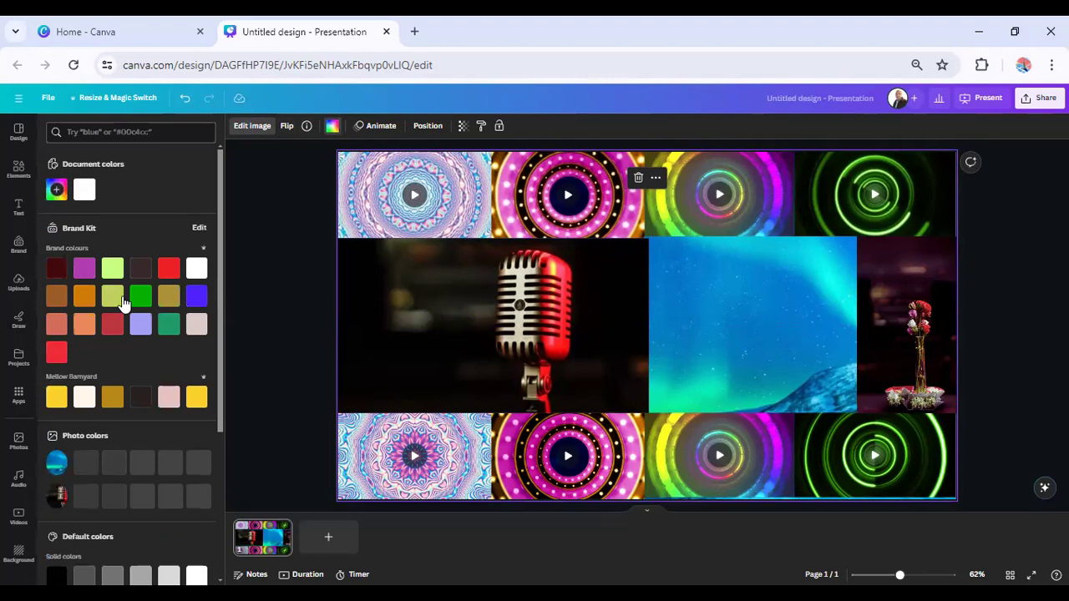
scroll(134, 280, down, 5)
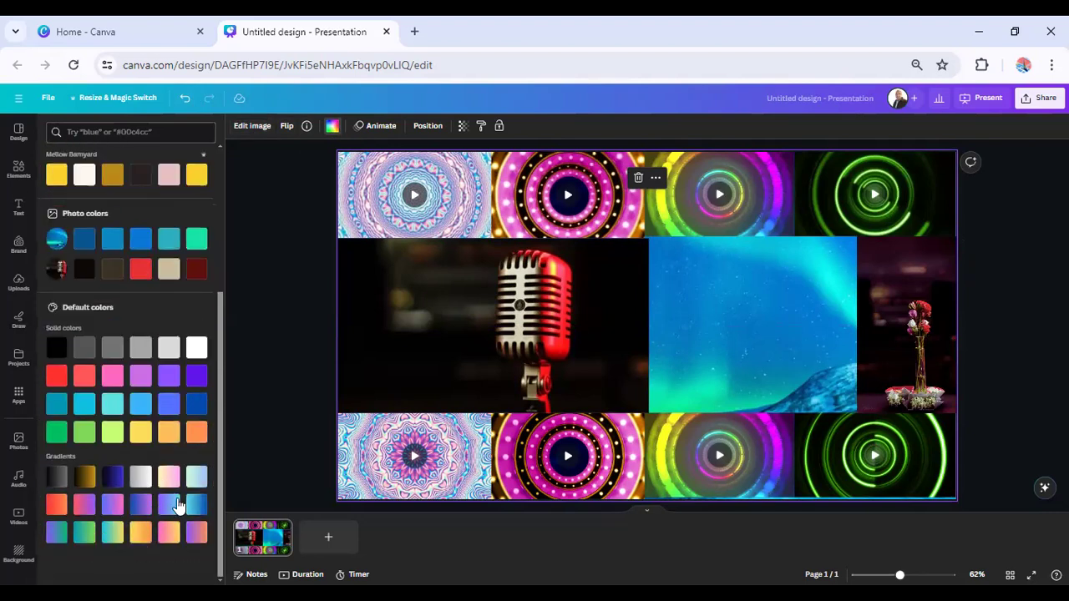
scroll(49, 436, up, 3)
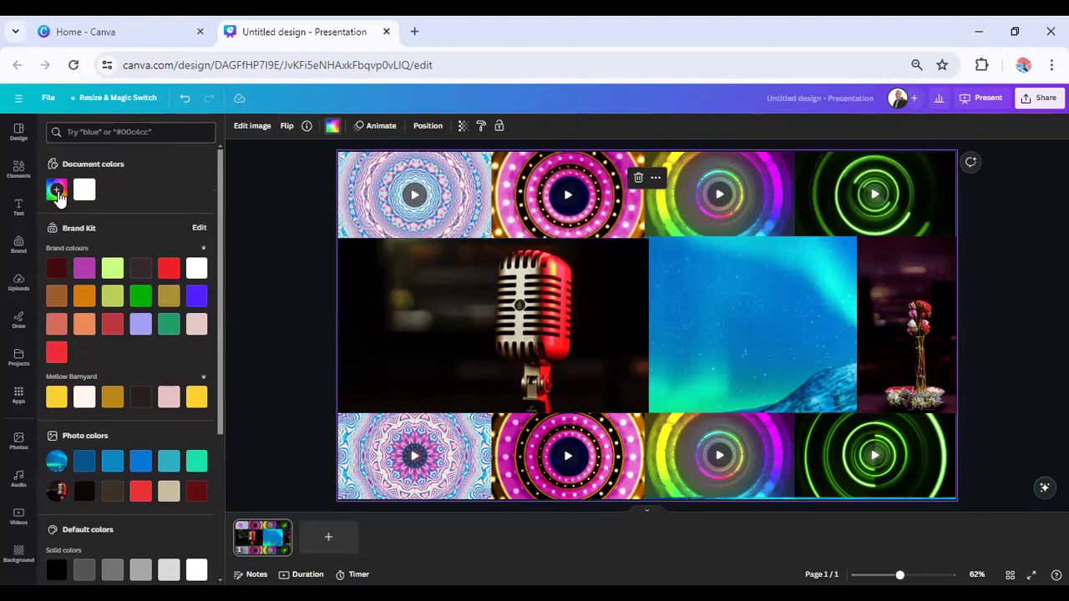
click(56, 190)
click(151, 219)
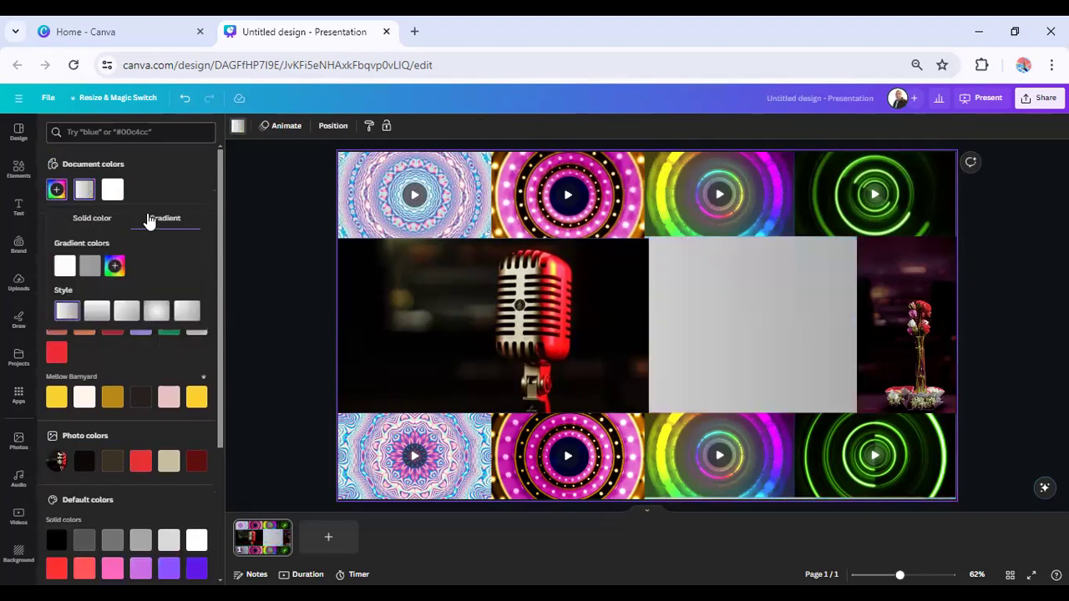
Step: Set the background gradient's colors to dark red #370C0C and light gray #E1DADA, and apply the centered circular gradient style
click(66, 266)
drag(121, 319, 175, 334)
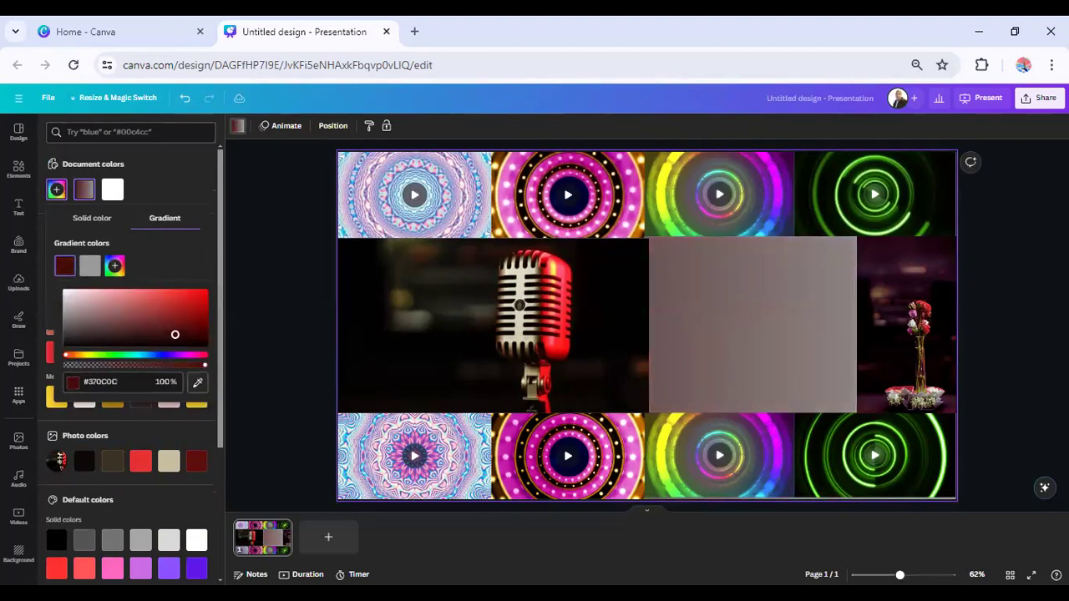
click(91, 266)
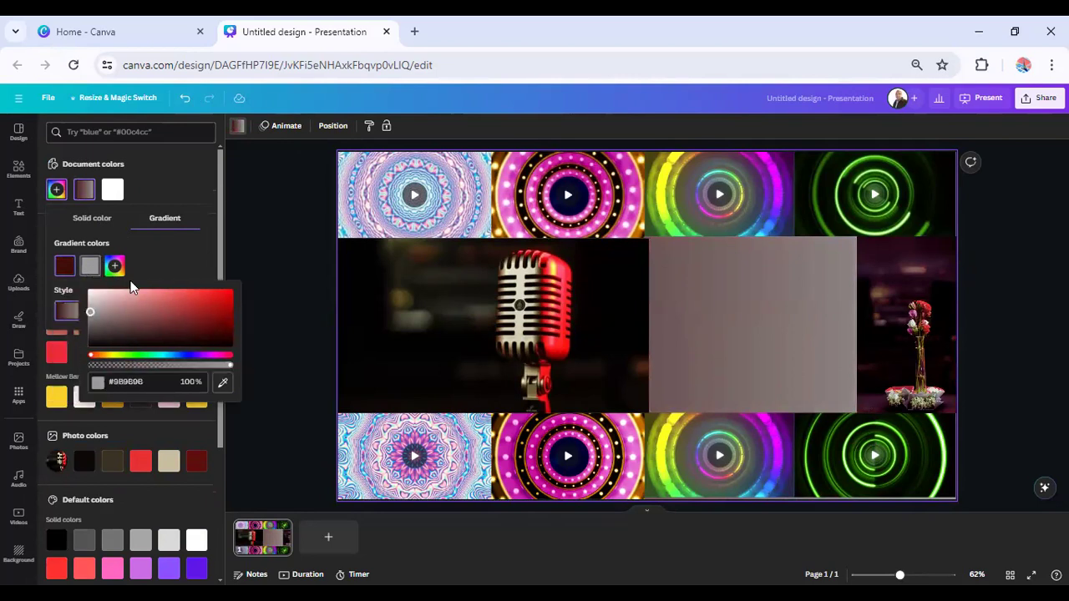
mouse_move(91, 311)
mouse_down()
mouse_move(92, 295)
mouse_move(95, 305)
mouse_up()
click(162, 260)
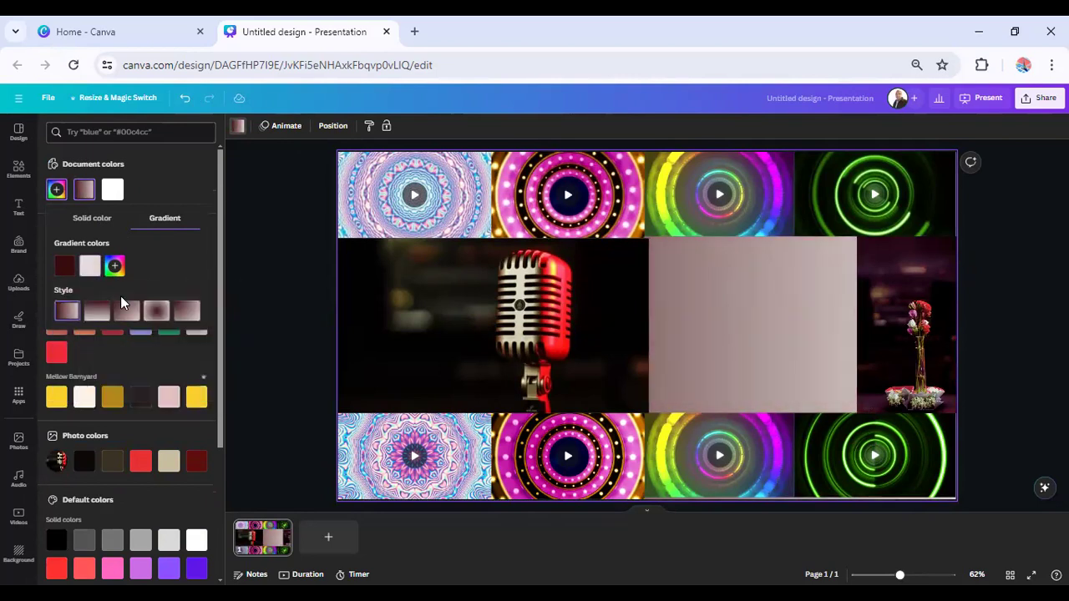
click(156, 313)
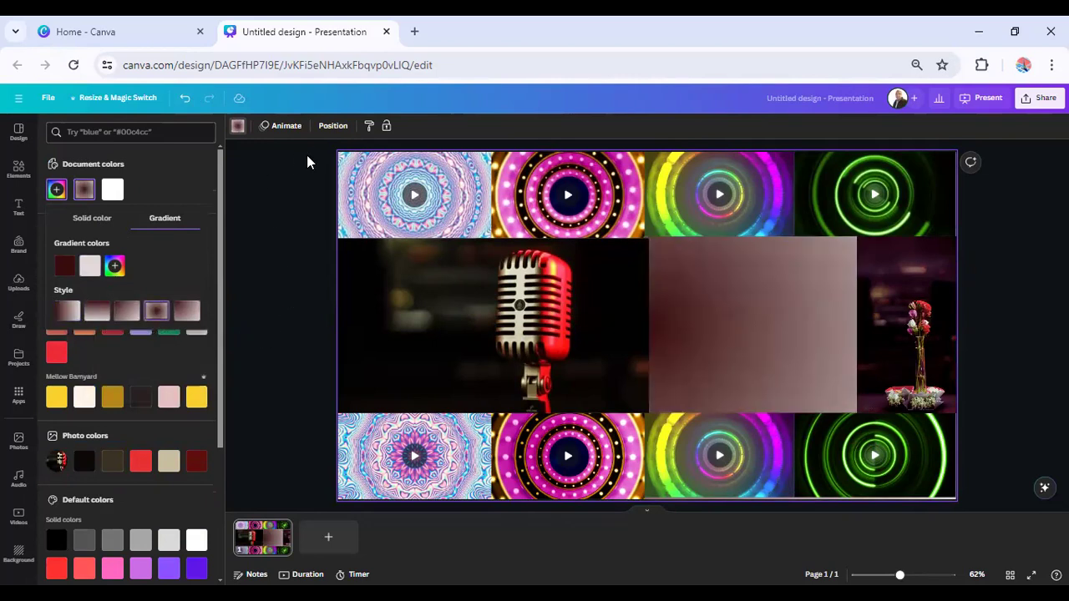
Step: Scale all the page's photos and videos down together to expose the gradient background, and restore them to fill the page
drag(336, 159, 925, 503)
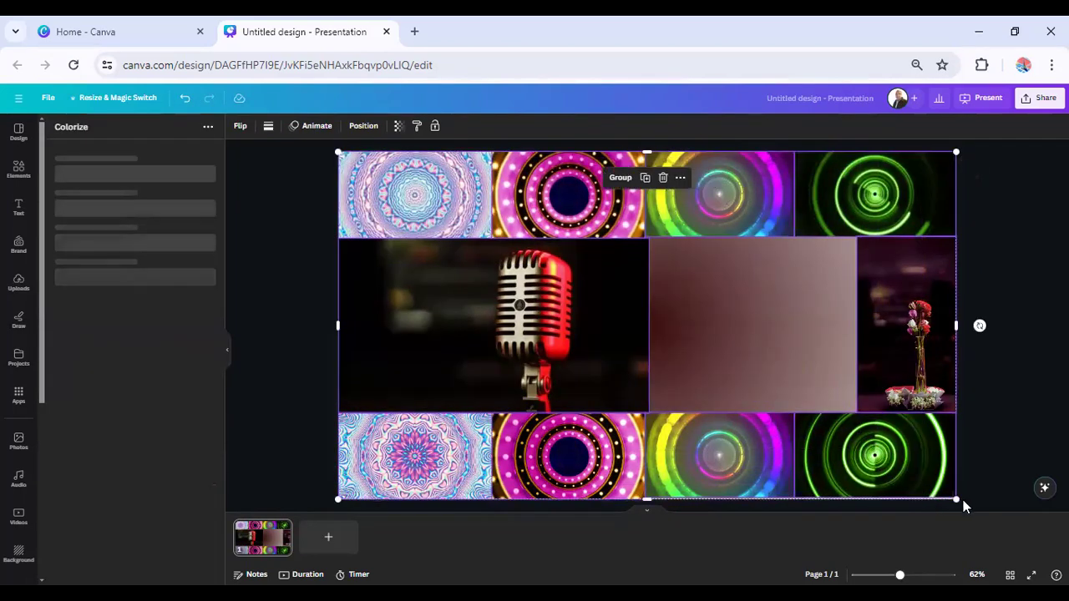
drag(956, 499, 494, 227)
drag(631, 313, 967, 459)
click(997, 353)
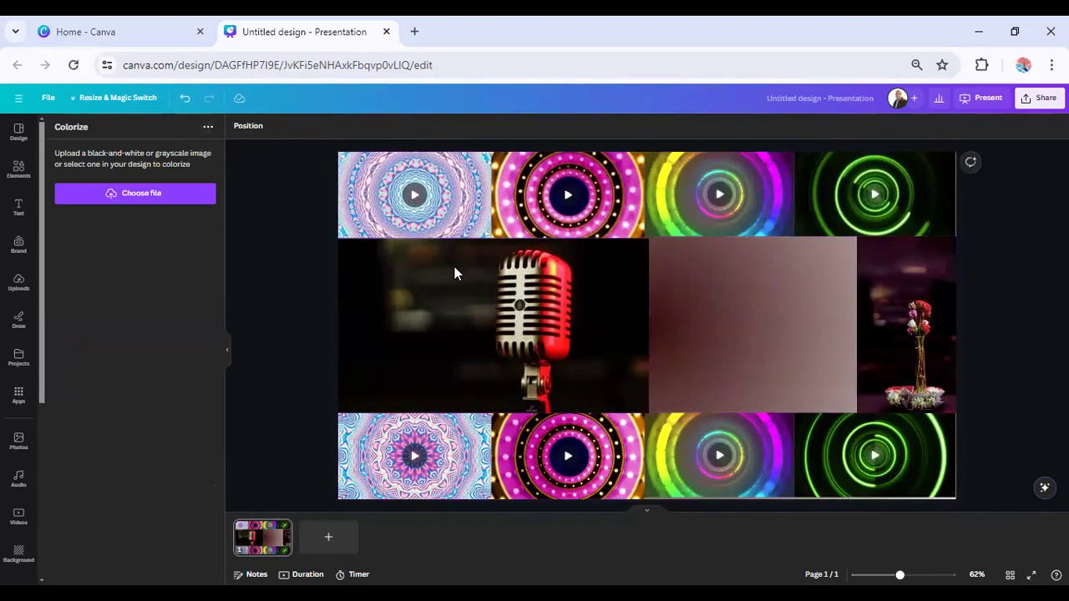
Step: Add #FF0000, #00A3FF and #2B5166 as three further colors to the background gradient
click(691, 286)
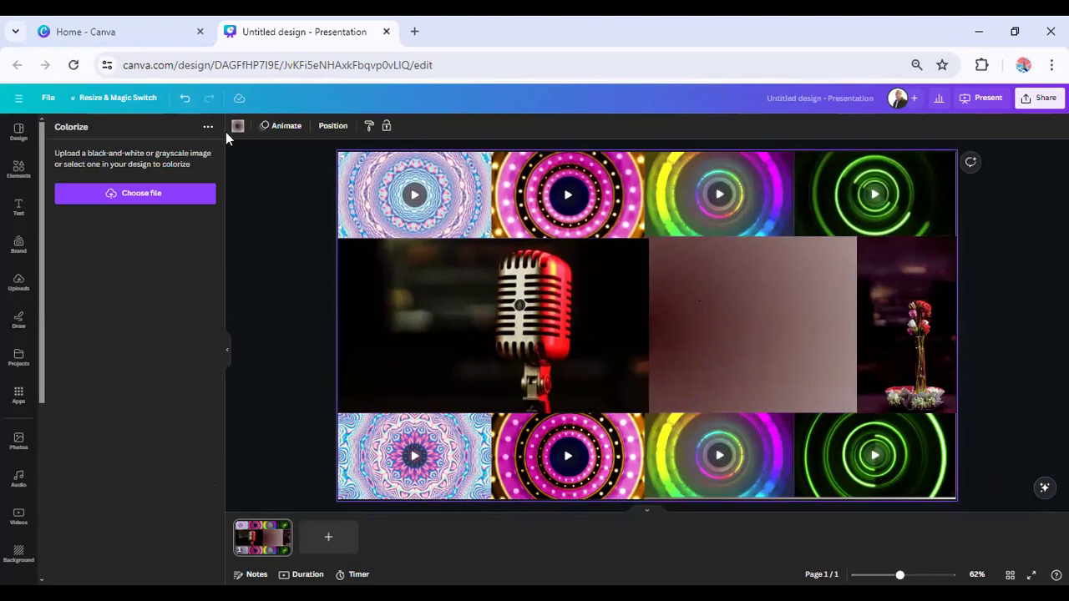
click(238, 126)
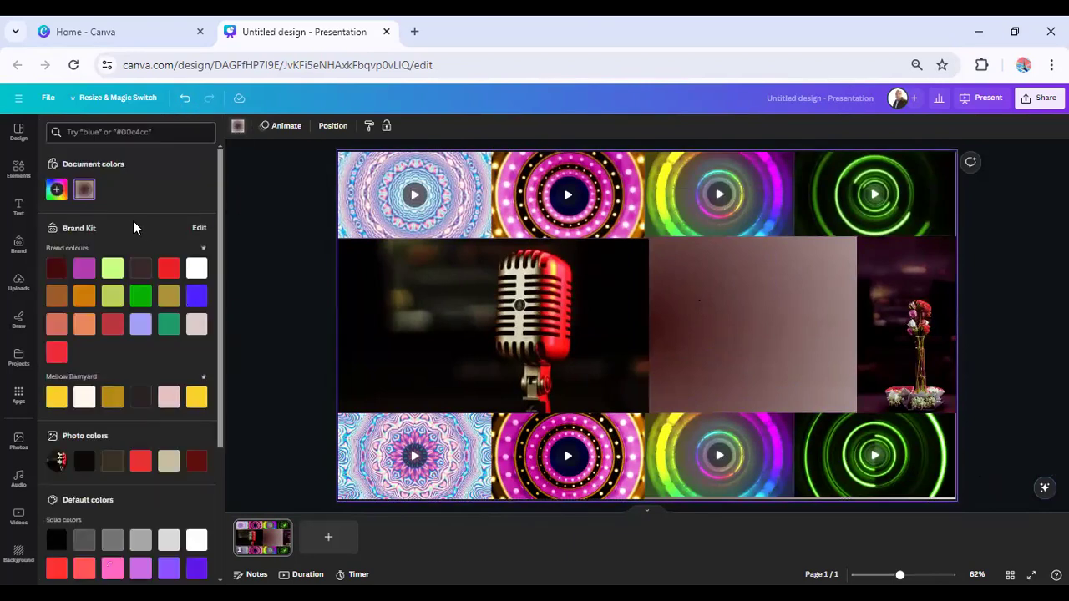
click(85, 189)
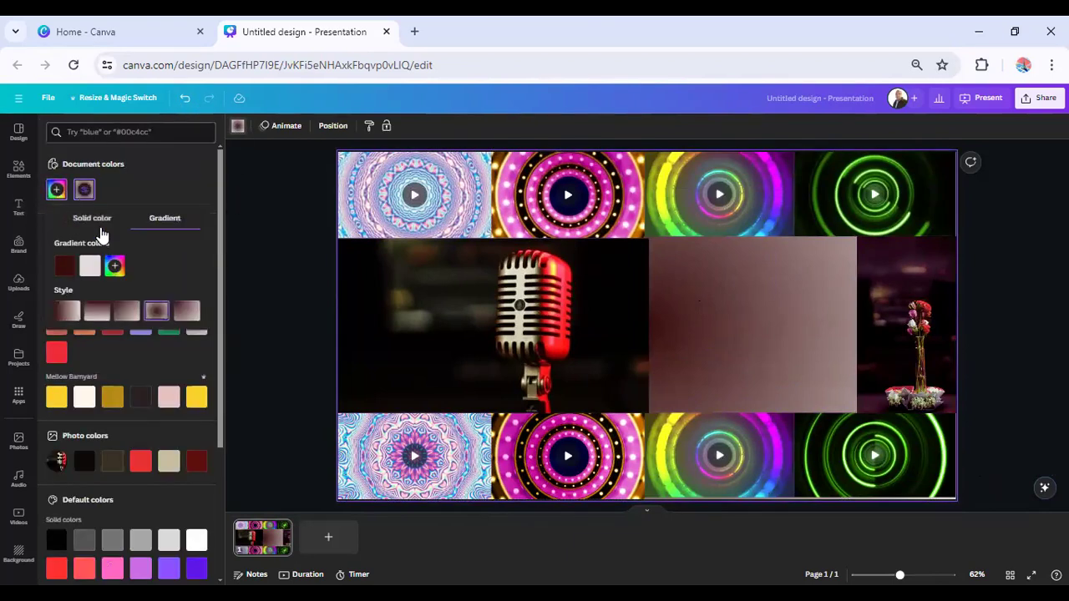
click(120, 275)
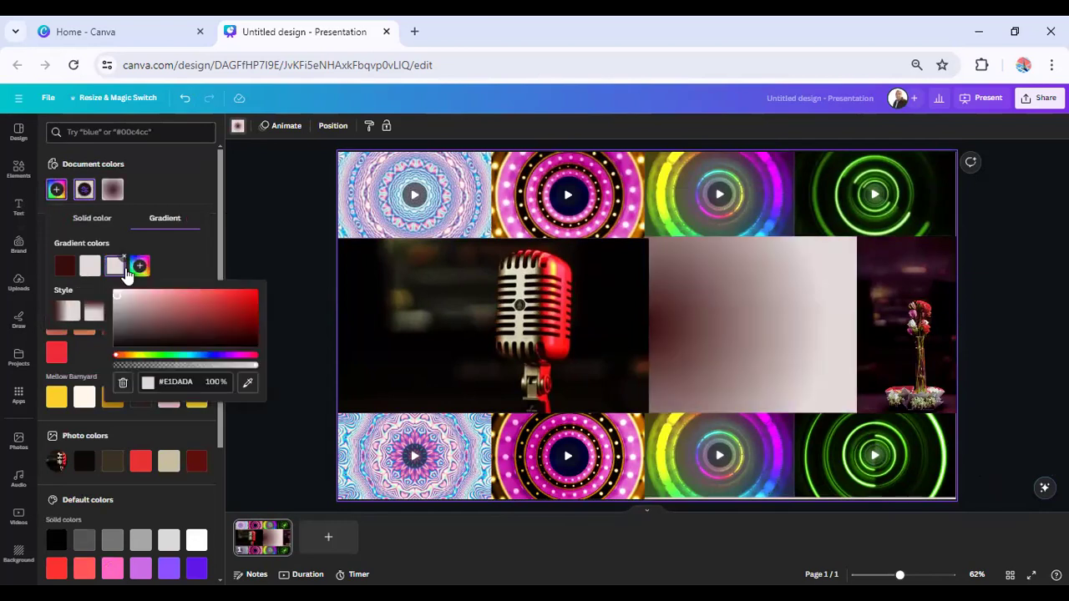
drag(200, 306, 262, 294)
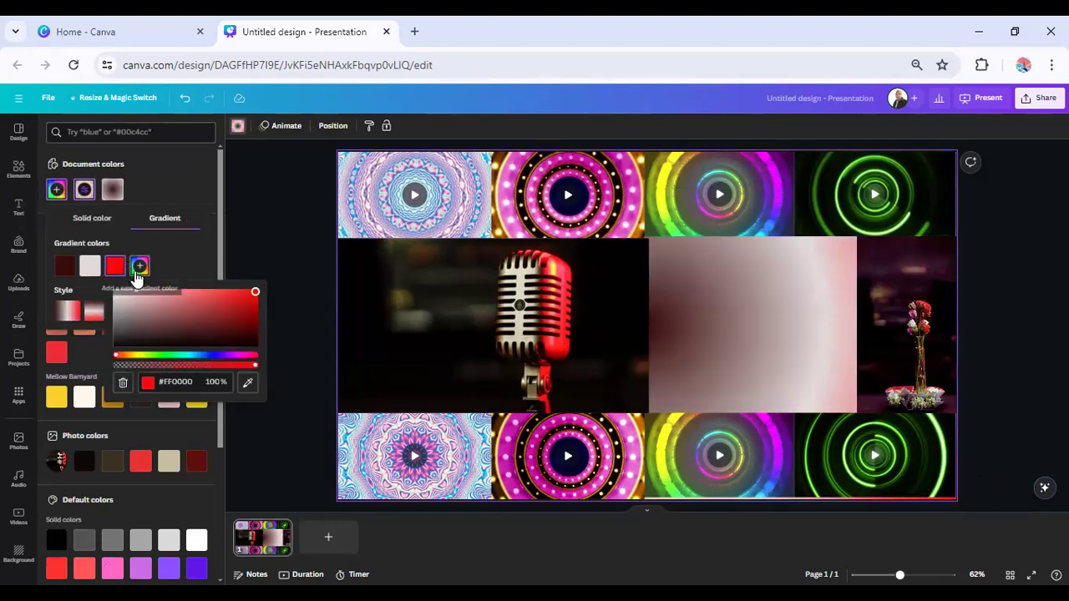
click(139, 264)
drag(208, 359, 219, 359)
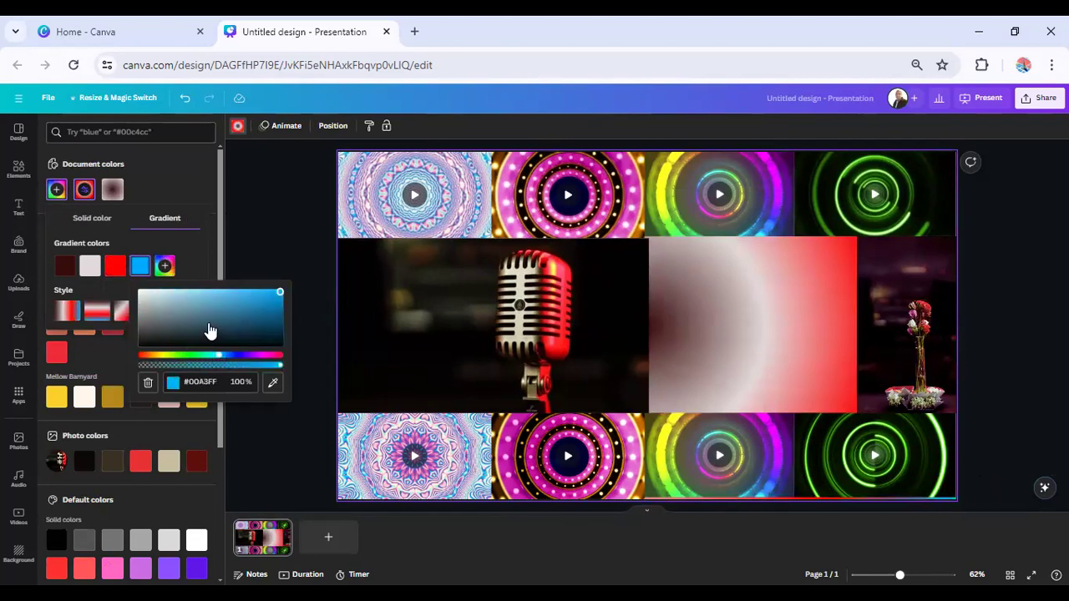
click(164, 266)
click(221, 327)
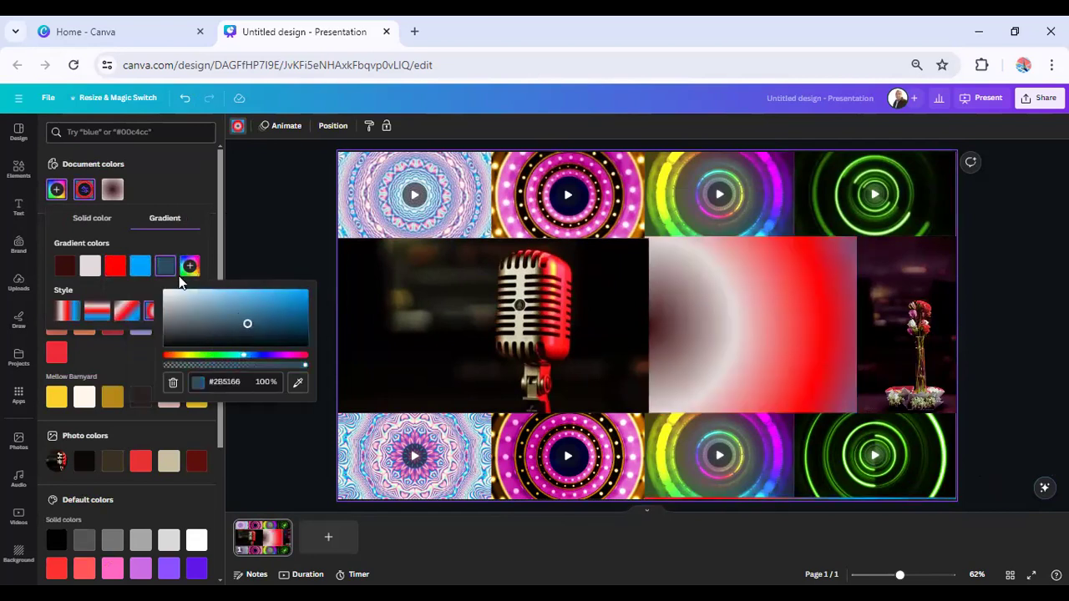
click(195, 245)
Step: Try the different gradient styles on the background and keep the circular one radiating from the top-left corner
click(71, 314)
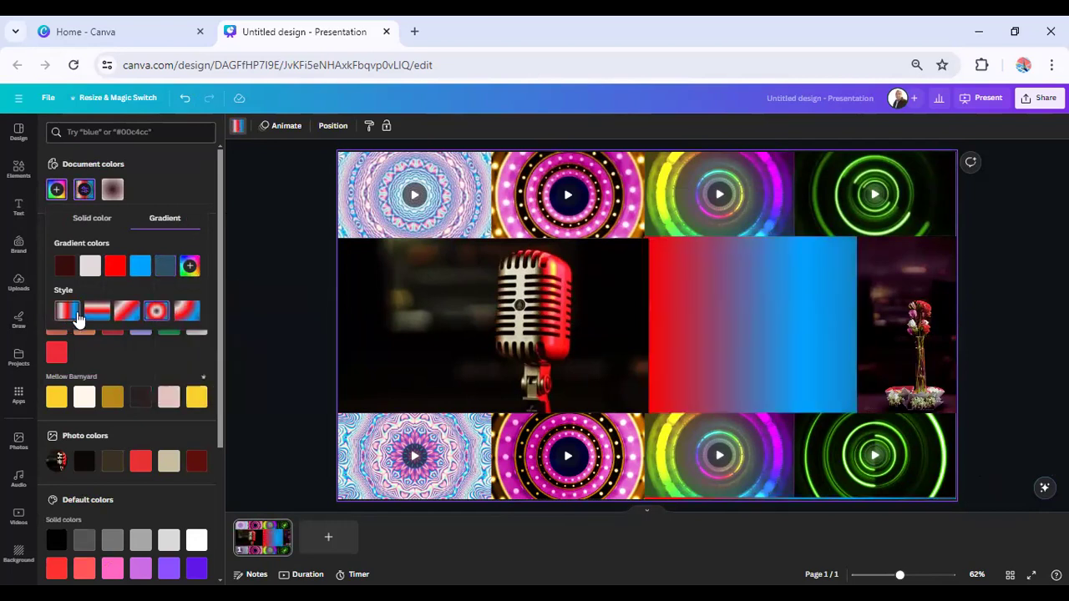
click(99, 315)
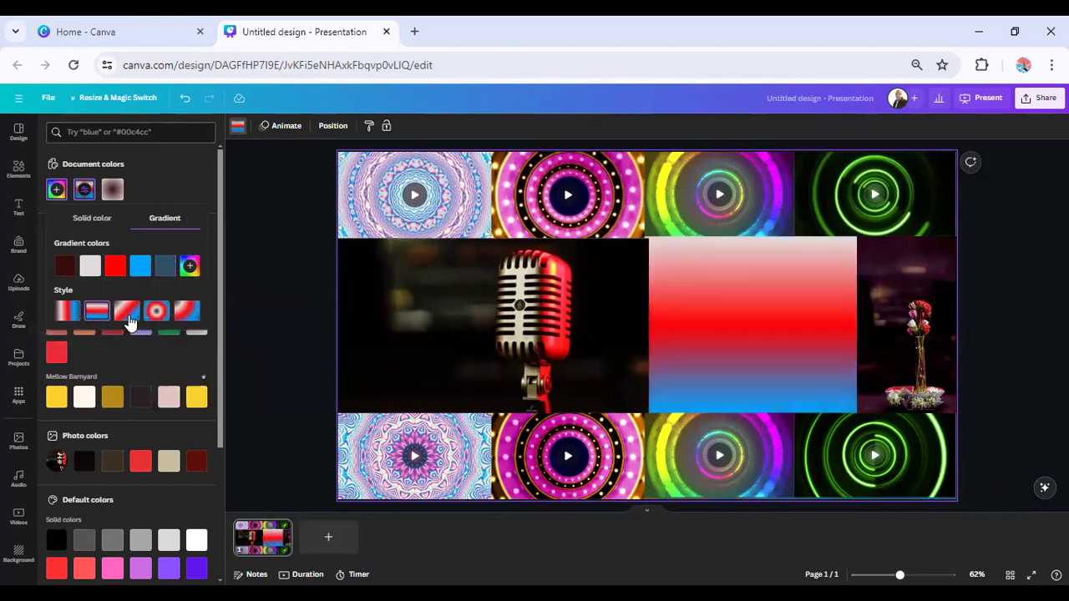
click(128, 314)
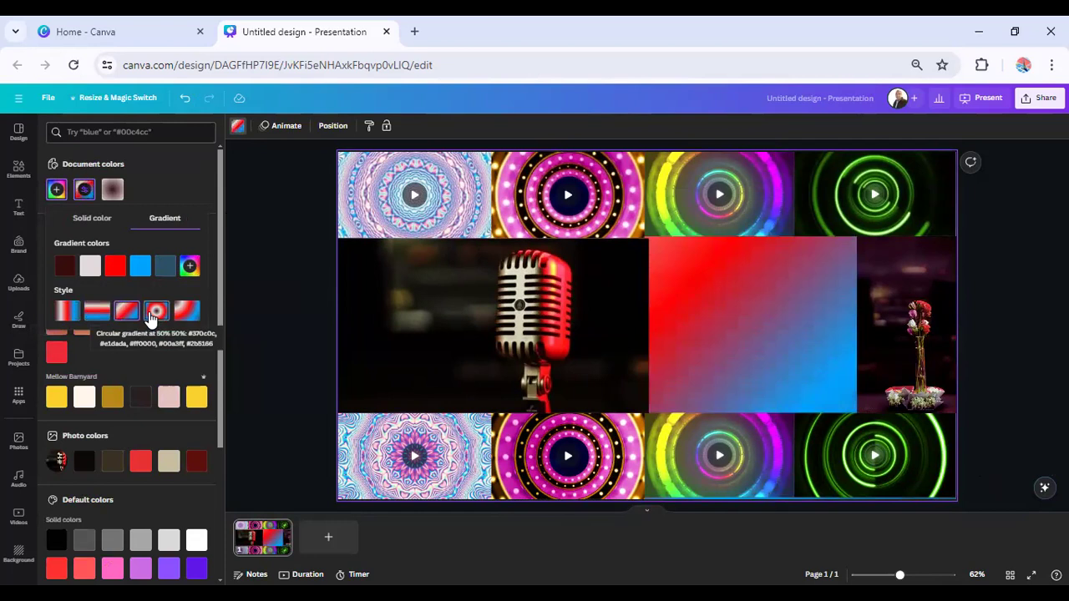
click(152, 315)
click(187, 313)
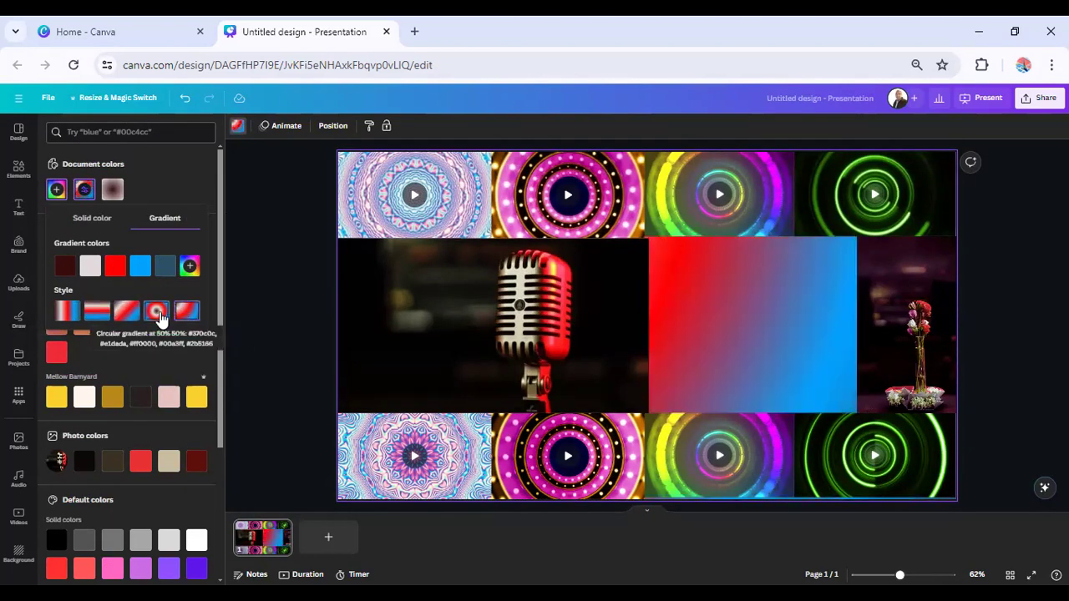
click(234, 325)
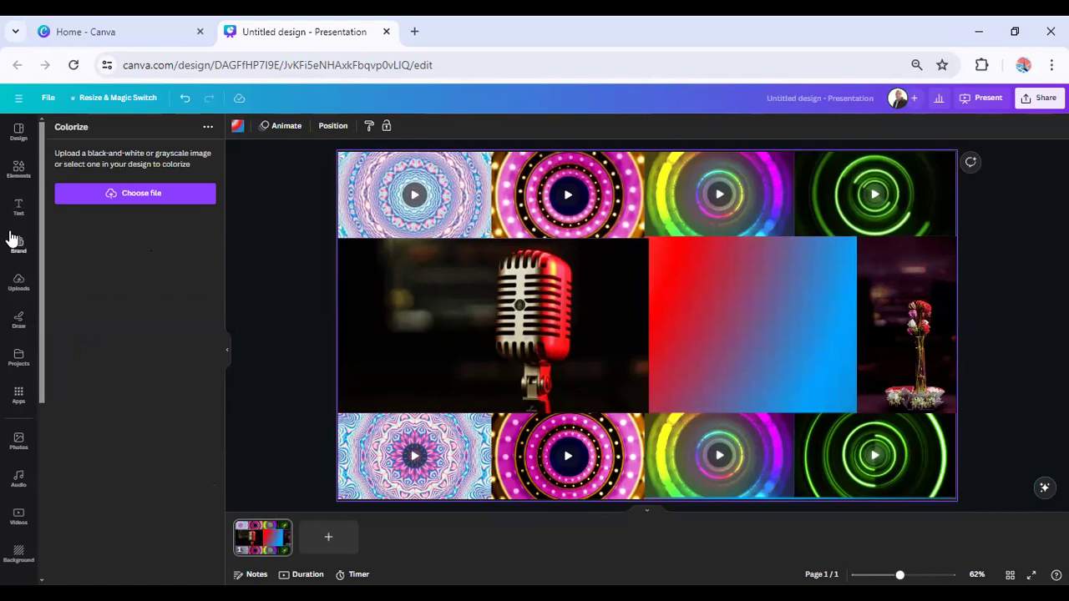
Step: Apply the Stomp page animation from the Exaggerate group to the page
scroll(25, 259, down, 5)
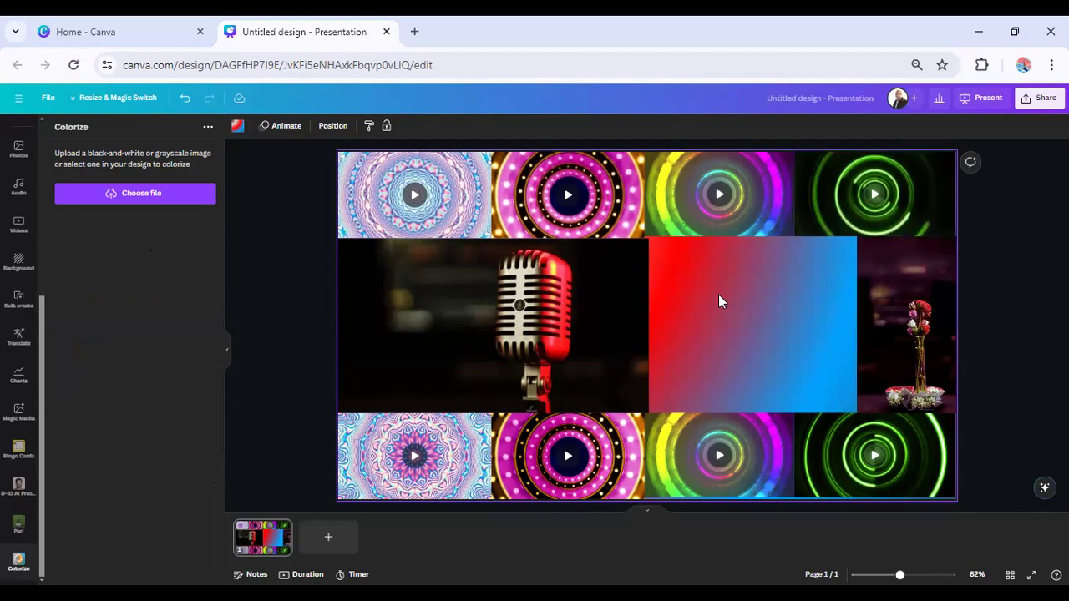
click(277, 127)
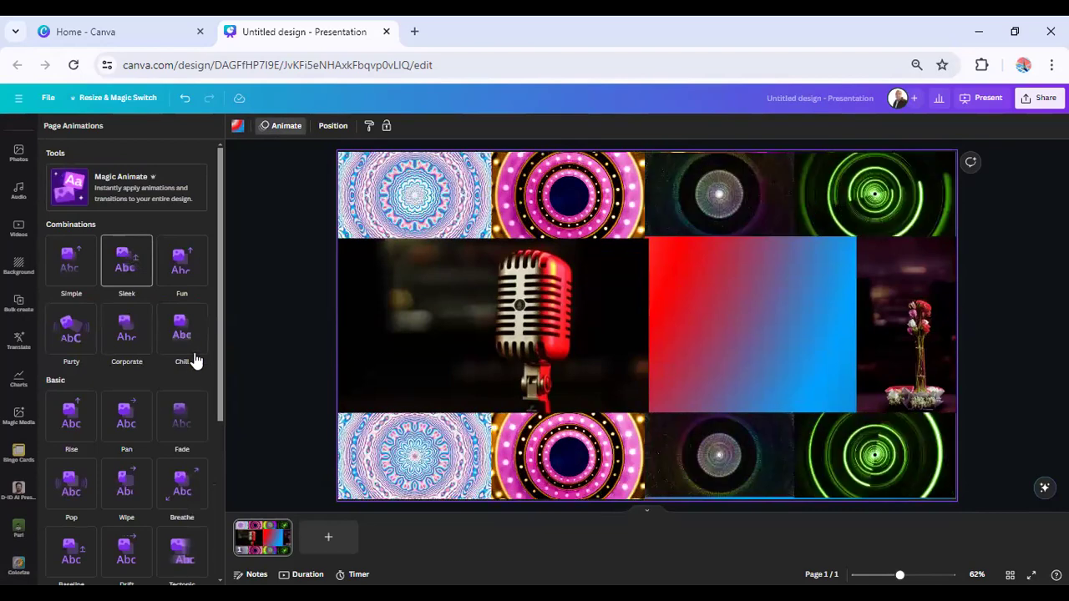
scroll(169, 491, down, 3)
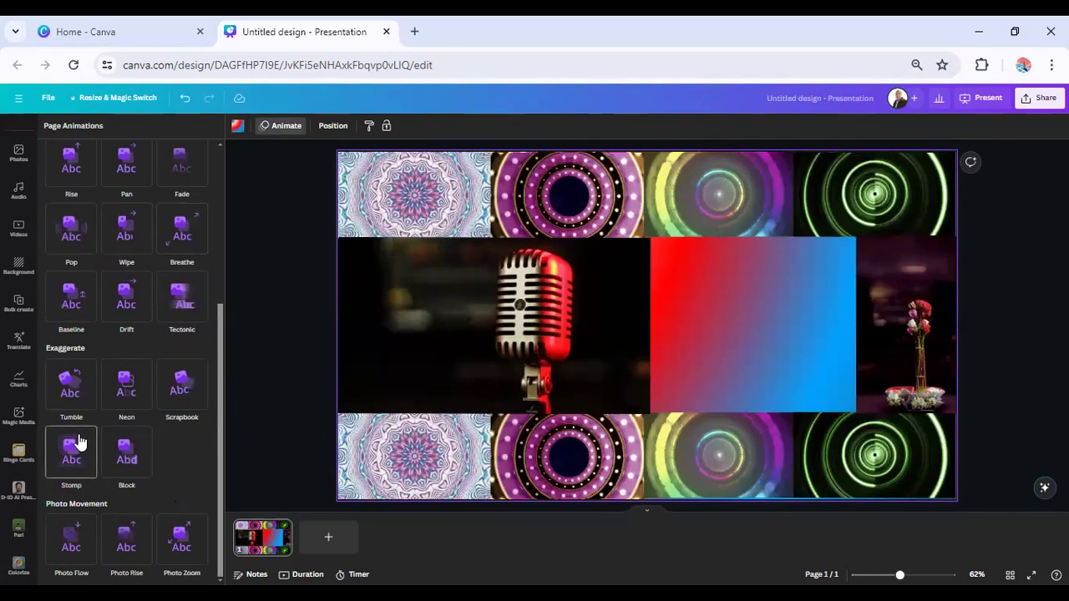
click(78, 444)
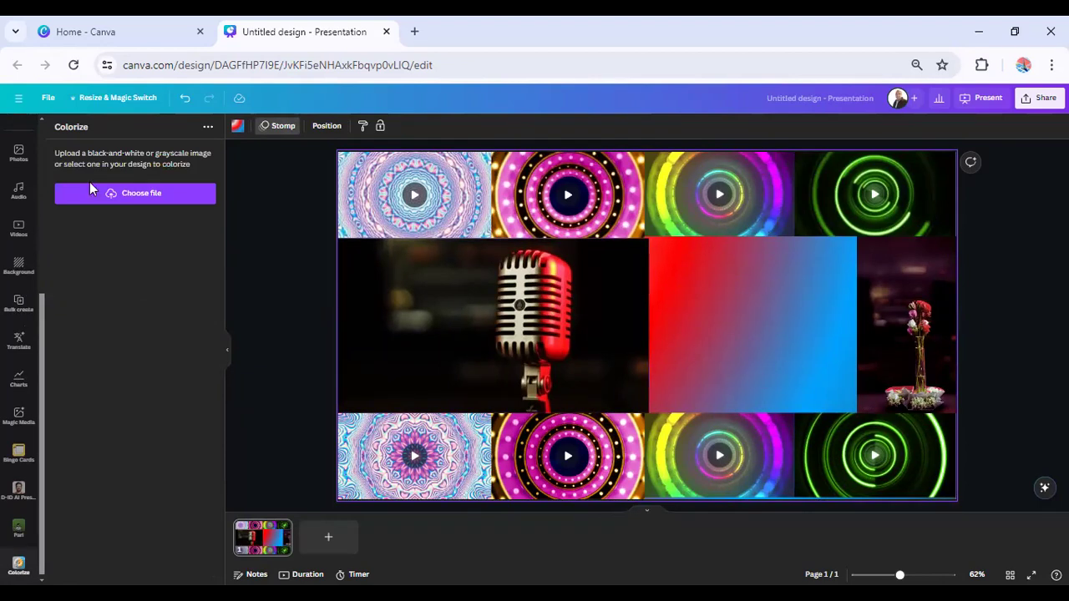
Step: Close the Colorize app and add the photo of a microphone on a blurred warm background from the "mic" photo results
click(15, 146)
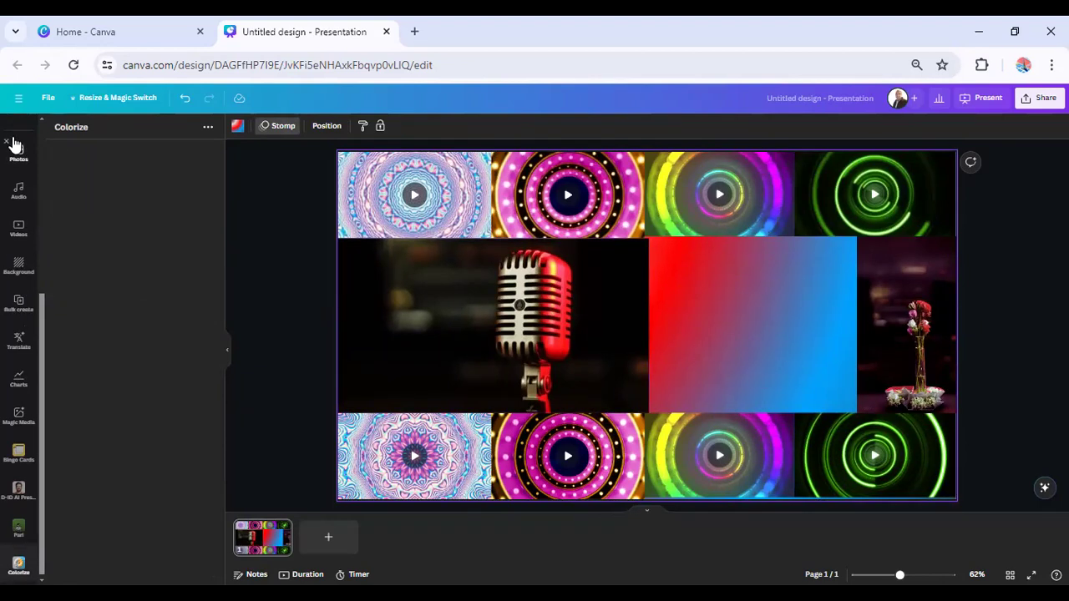
scroll(161, 461, down, 5)
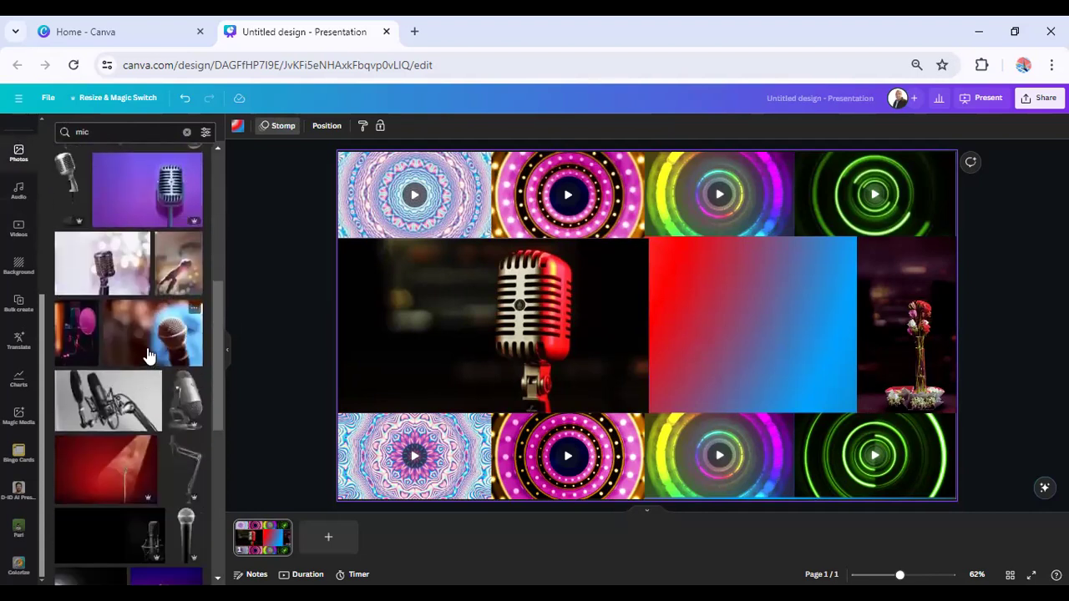
scroll(147, 356, down, 4)
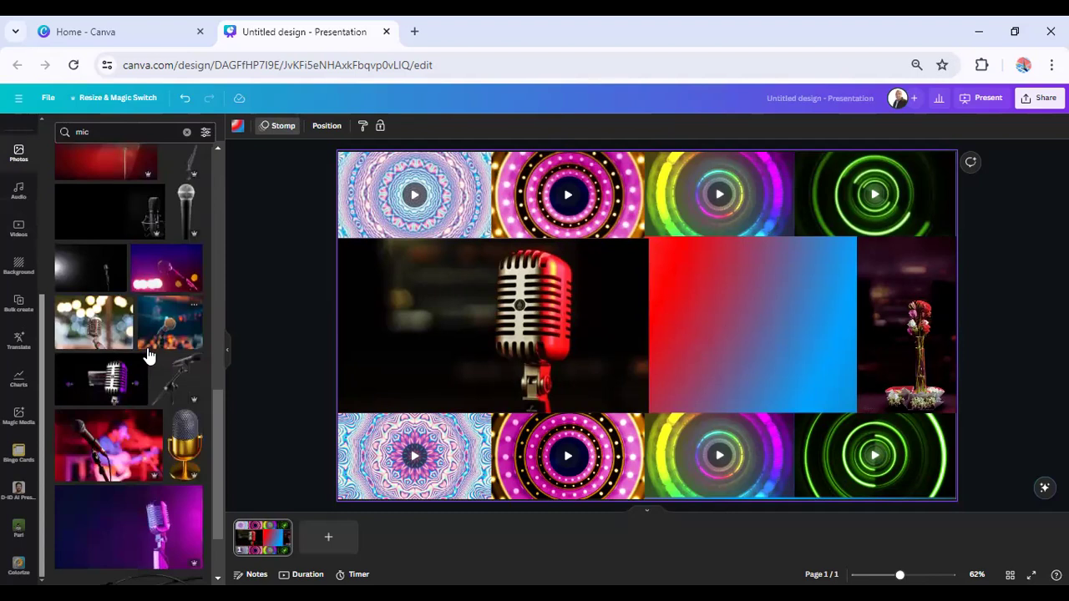
scroll(149, 383, down, 1)
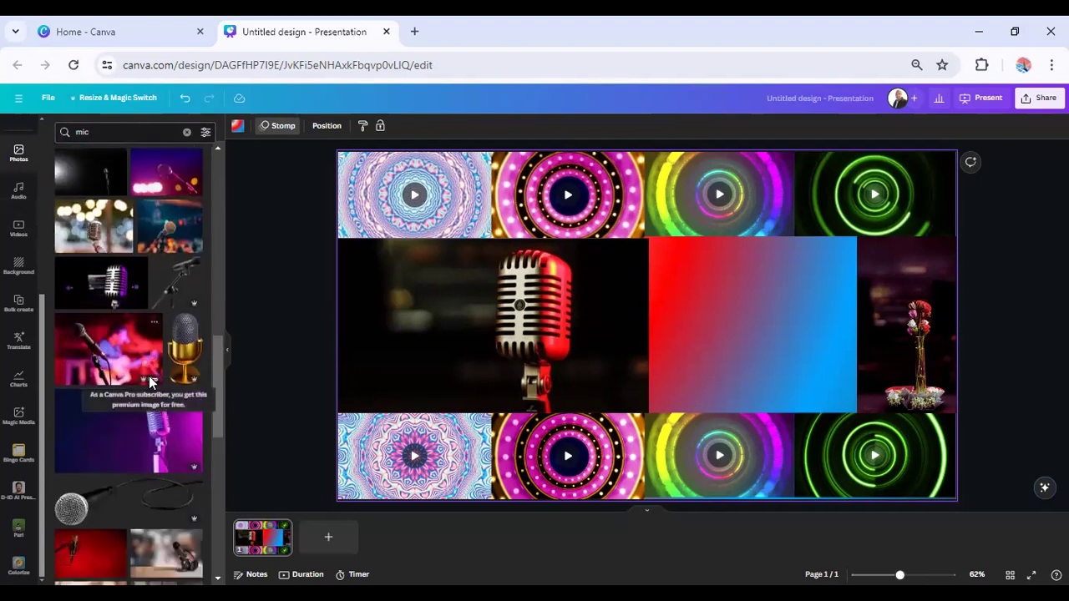
scroll(95, 411, down, 3)
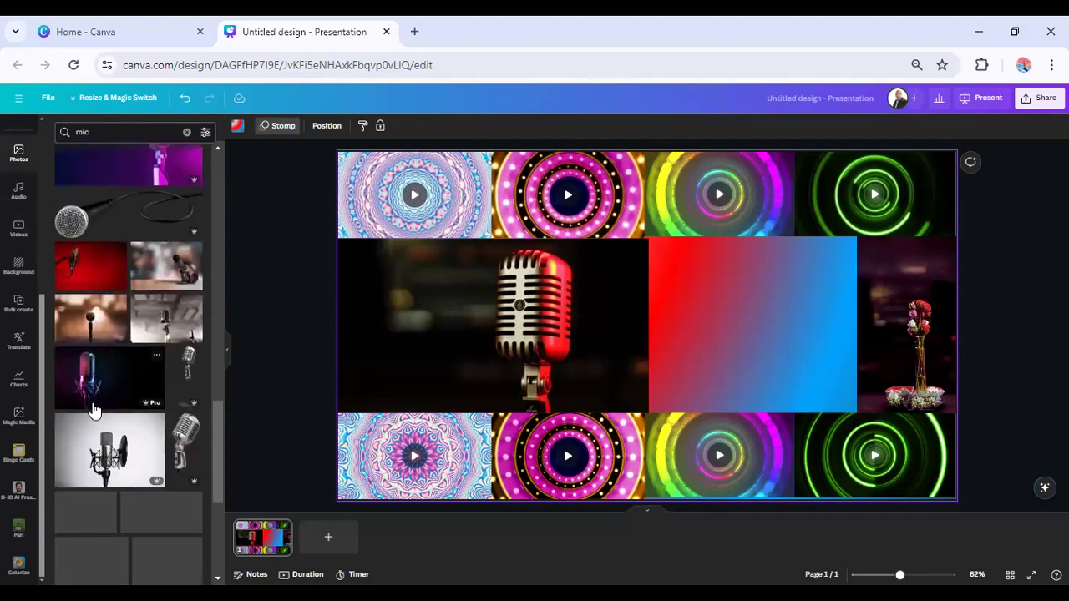
click(90, 320)
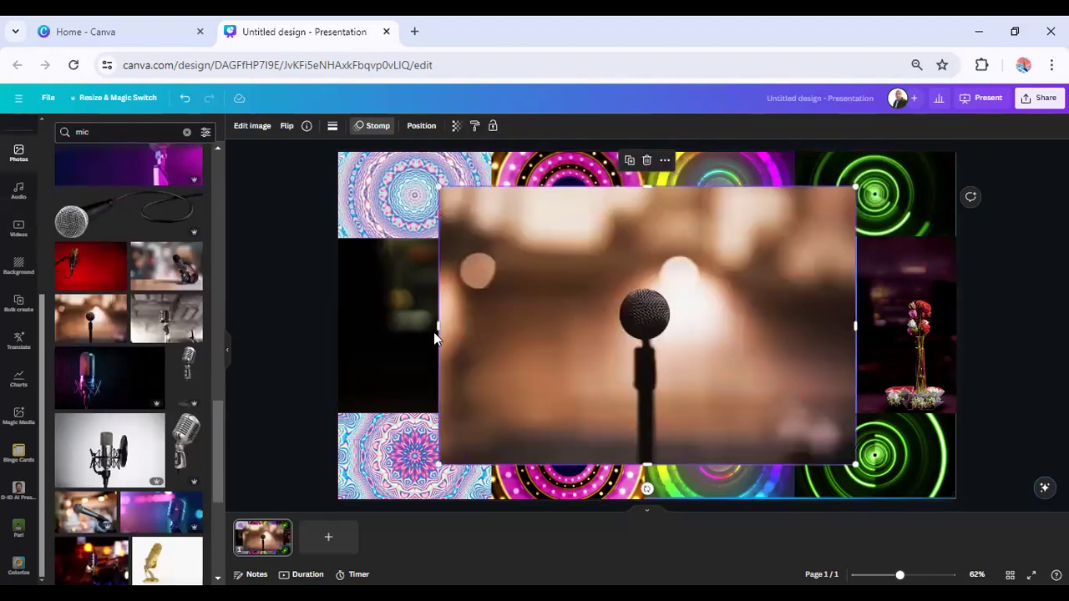
Step: Resize, move and crop the new microphone photo to fill the gap between the red microphone and the flower vase photos
drag(438, 186, 646, 280)
drag(715, 405, 729, 335)
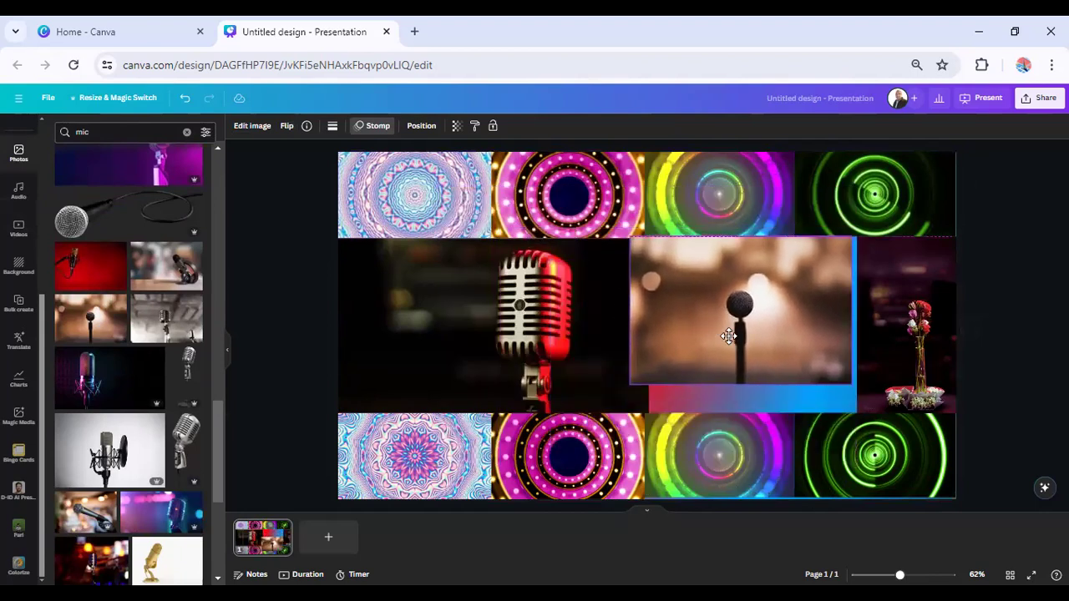
drag(852, 318, 788, 324)
drag(849, 386, 889, 413)
drag(886, 344, 856, 342)
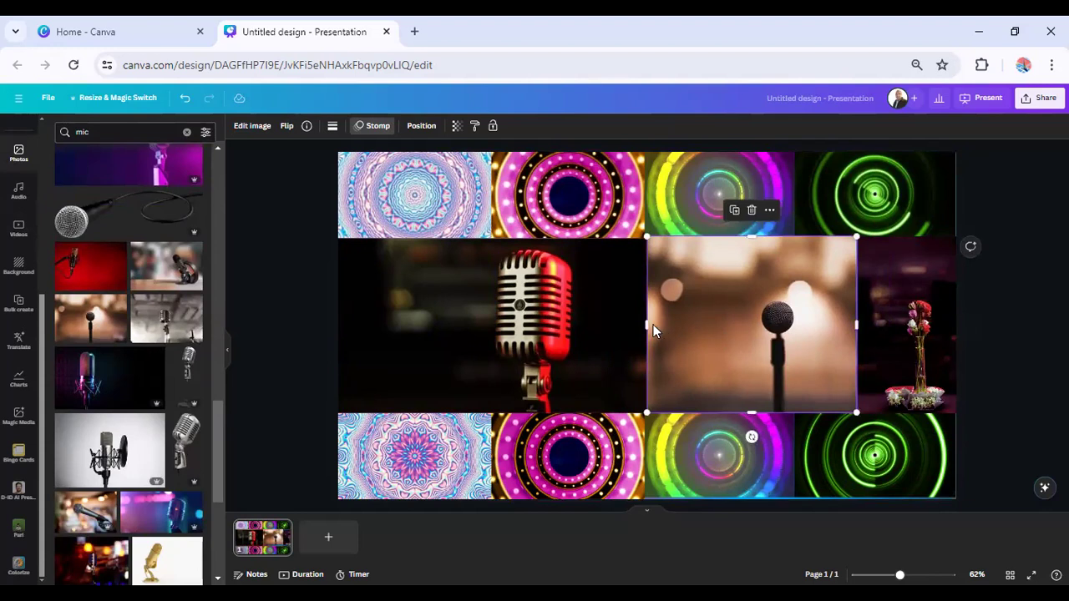
drag(648, 327, 677, 336)
drag(831, 322, 856, 323)
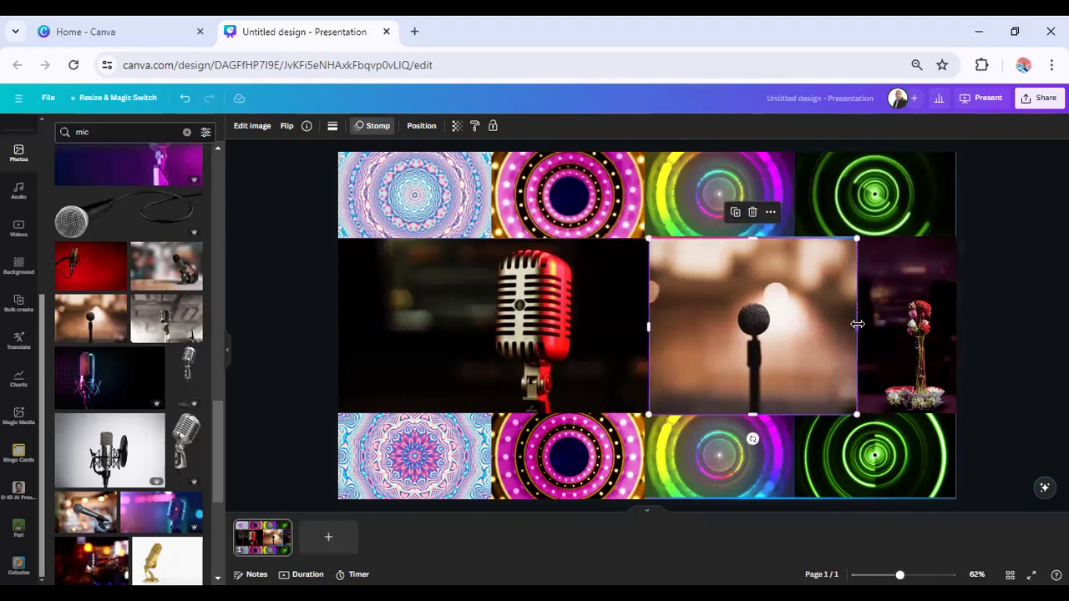
click(187, 361)
click(252, 359)
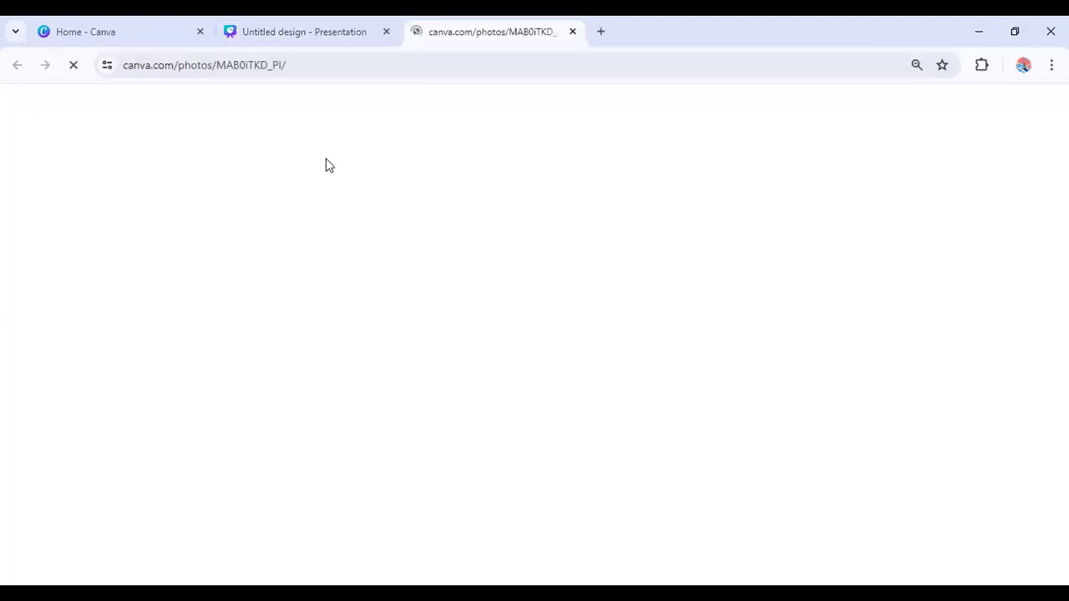
click(355, 46)
click(292, 284)
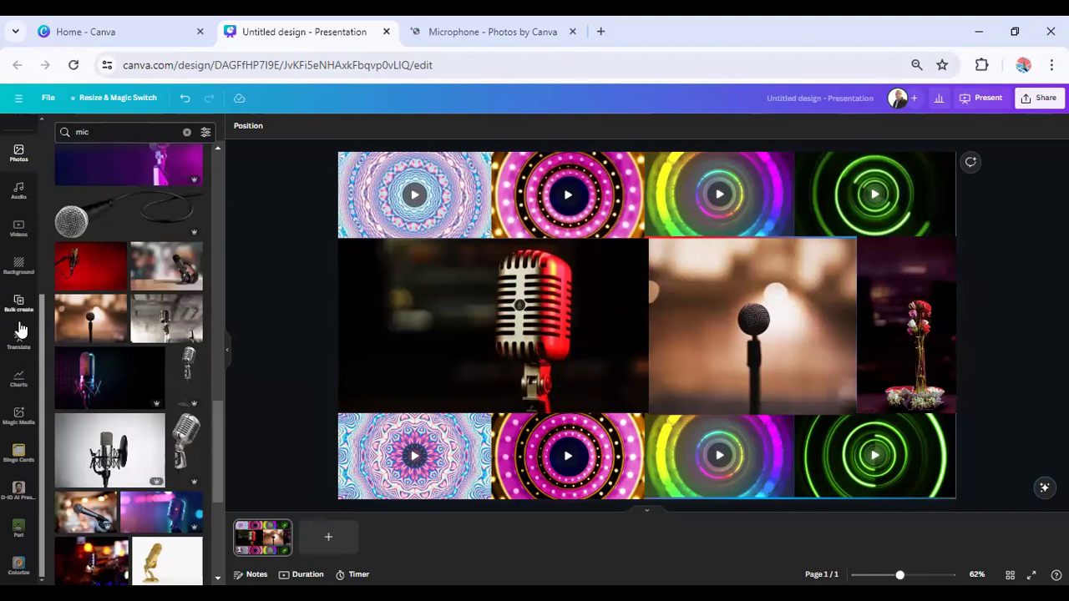
Step: Present the design in full screen at your own pace
scroll(21, 329, up, 3)
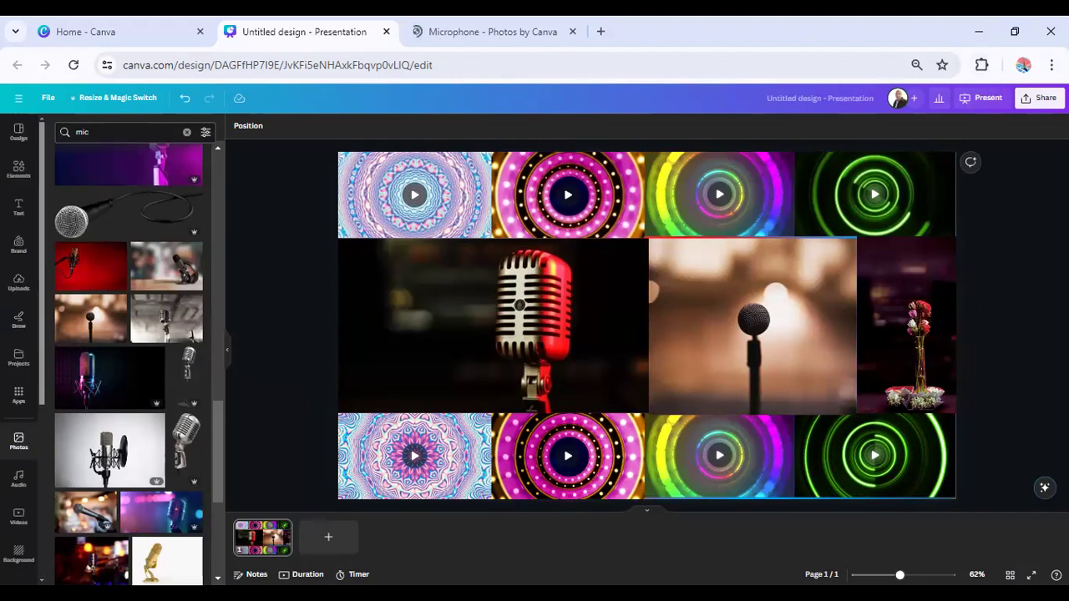
click(1041, 100)
click(965, 103)
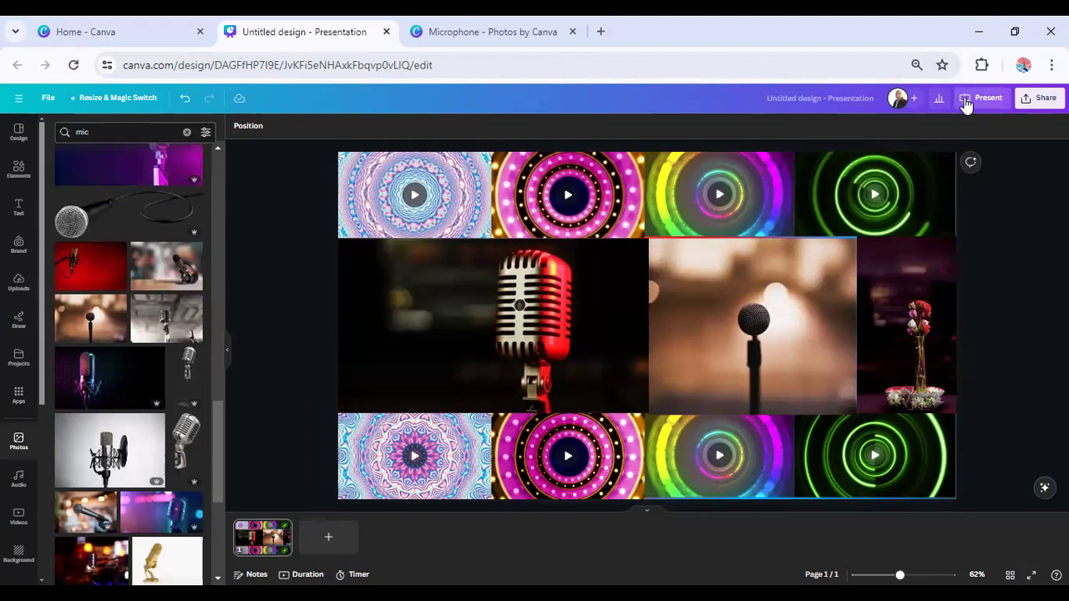
click(966, 103)
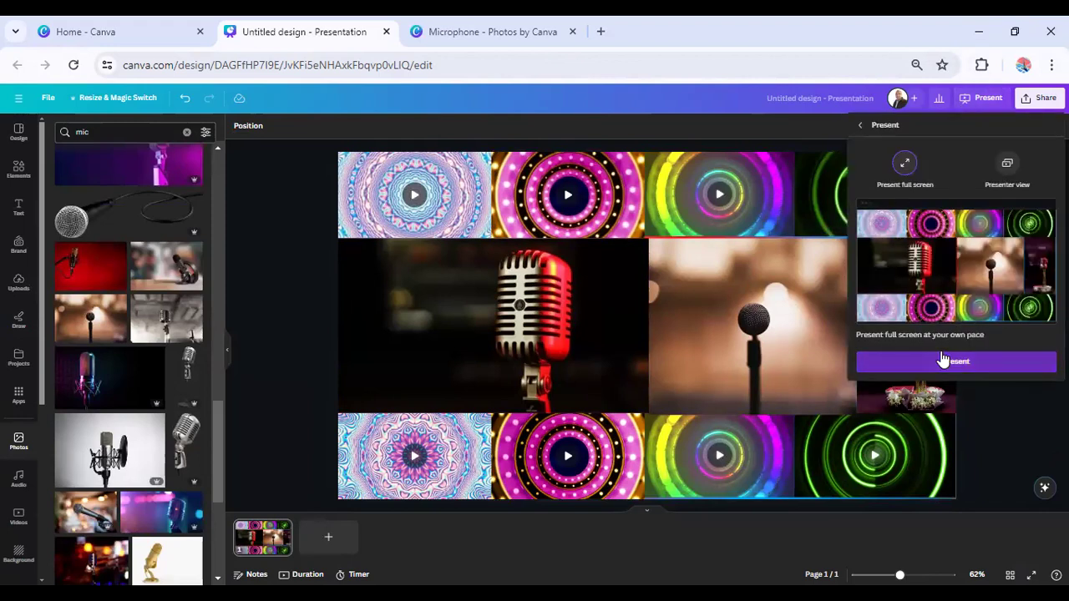
click(941, 357)
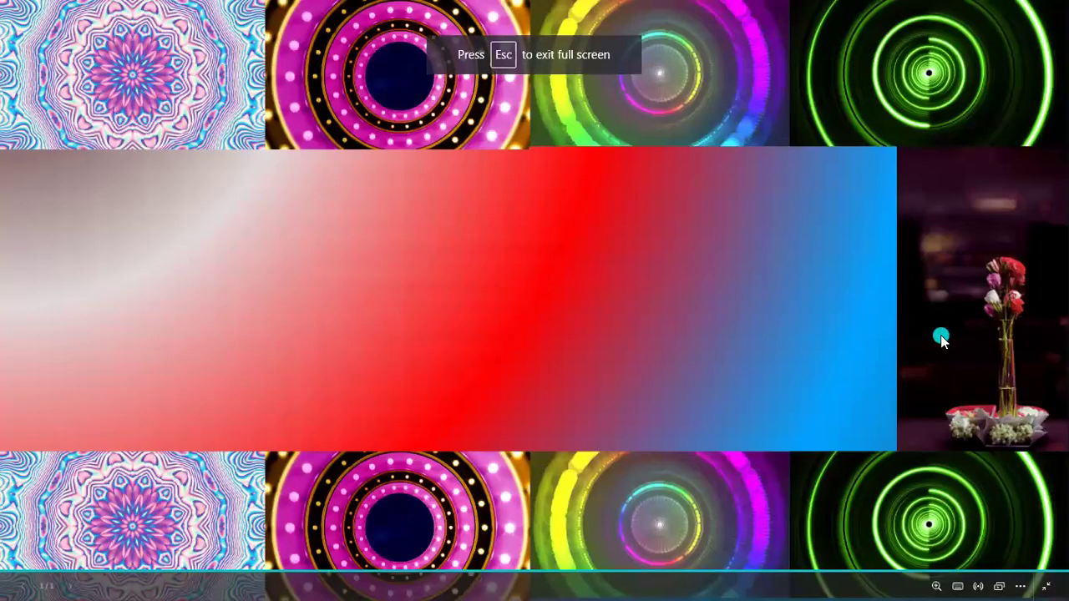